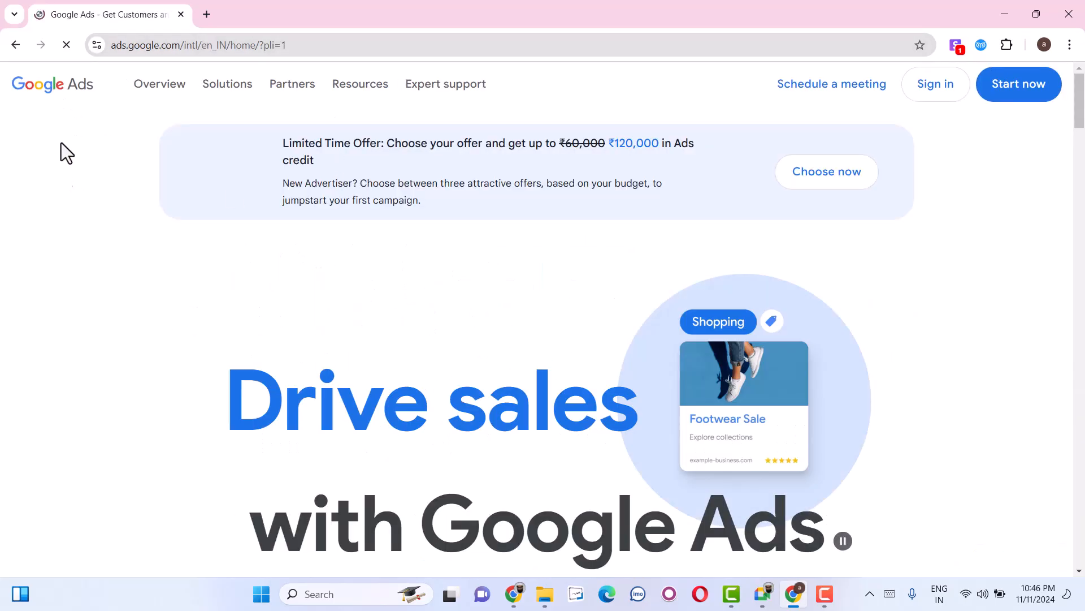
Search for "google ads" in a new tab and open the Google Ads home page, closing the older tab.
left_click(208, 13)
type("google ads")
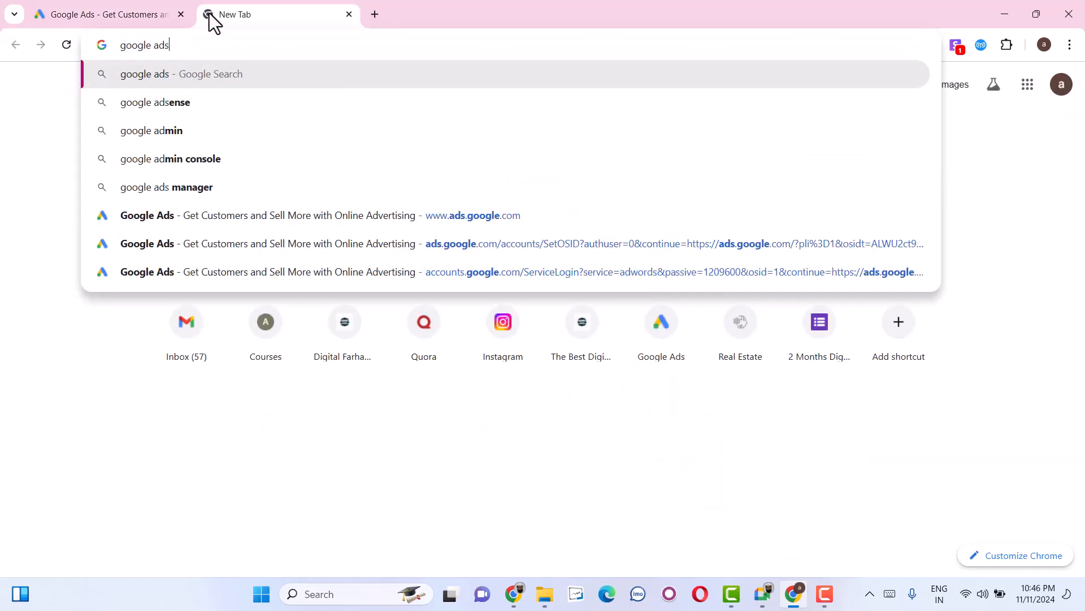
key("Return")
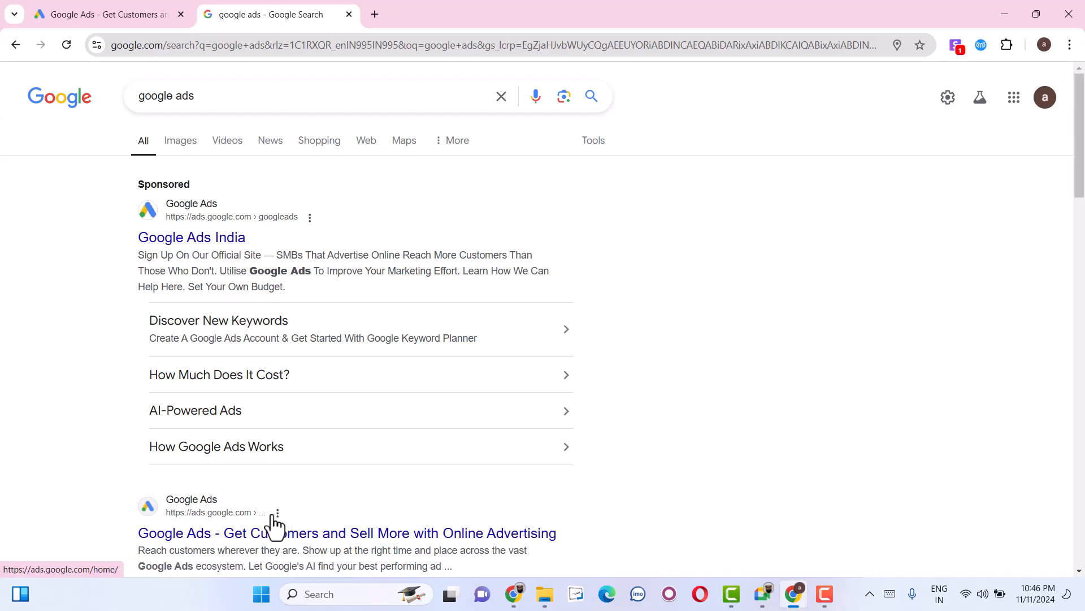
left_click(189, 433)
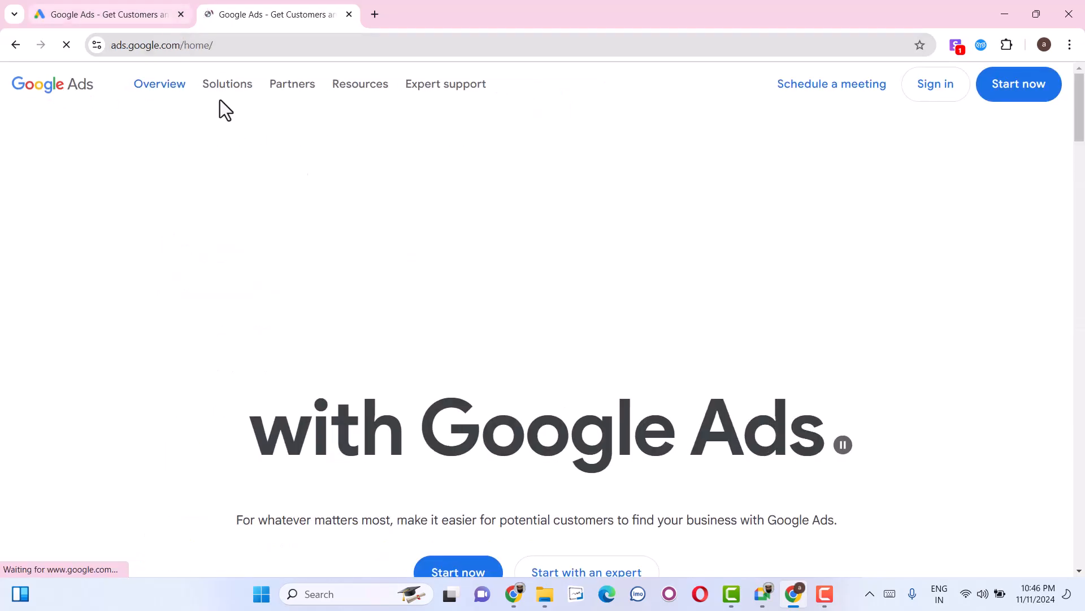
left_click(180, 16)
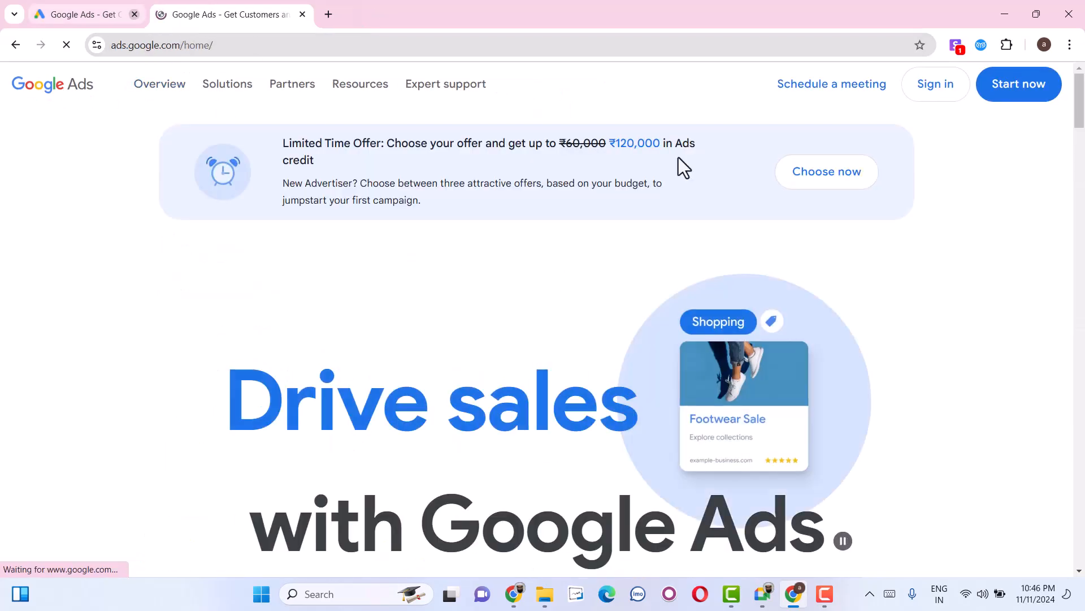
Start the Google Ads sign-up and open the business information form for the first campaign.
left_click(985, 87)
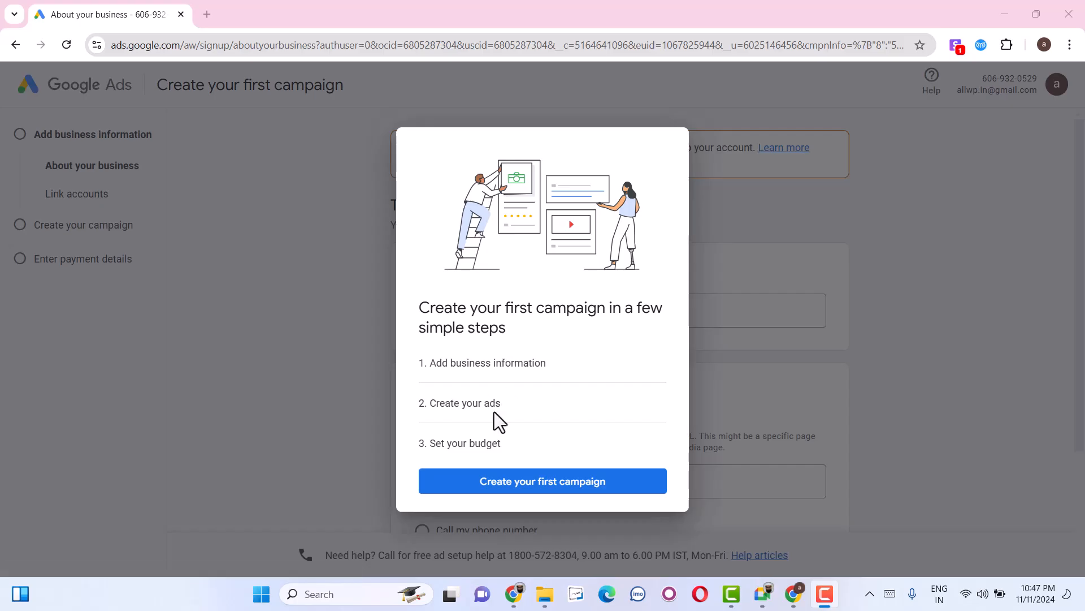
left_click(481, 433)
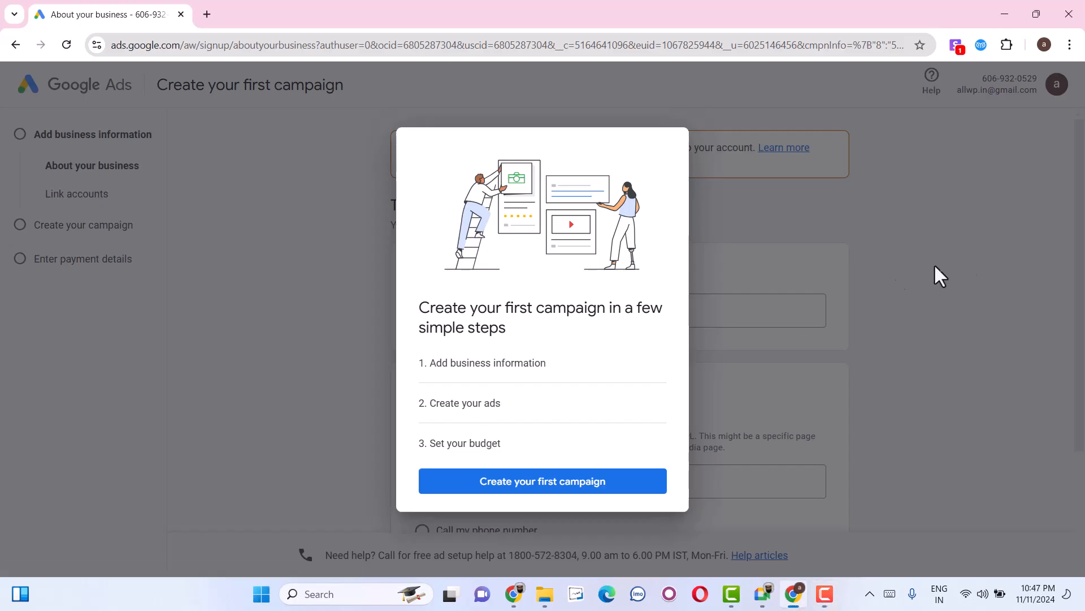
left_click(560, 484)
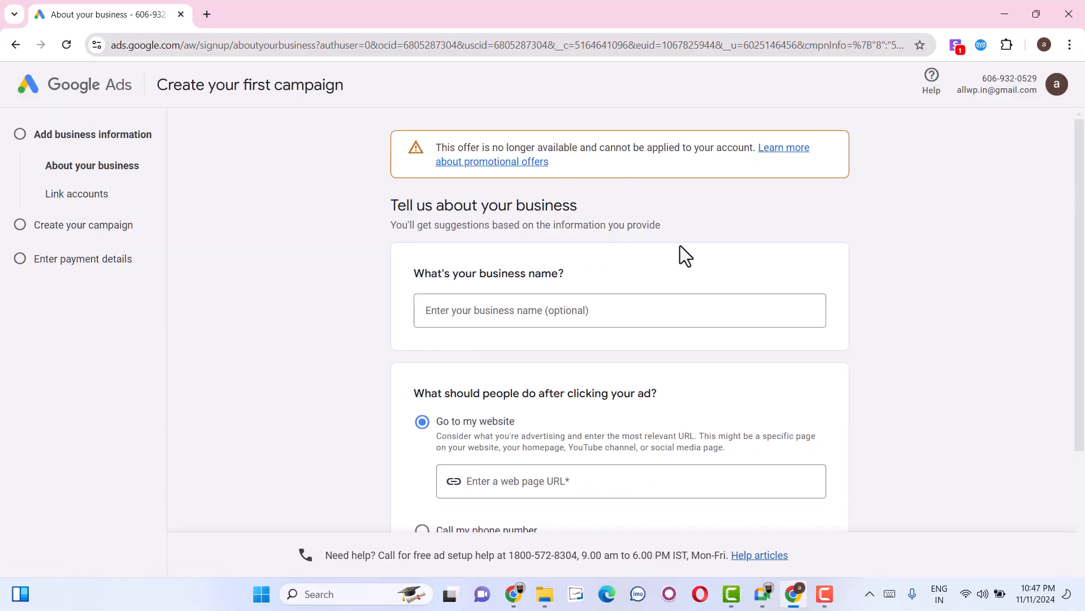
left_click(521, 317)
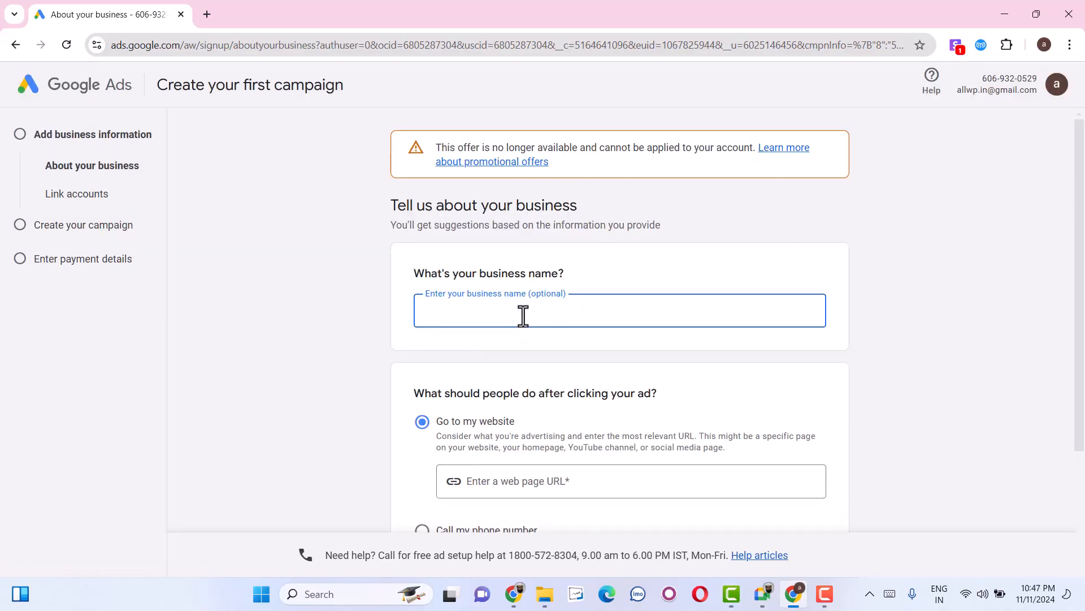
scroll(620, 309, "down", 2)
Replace the campaign setup page with a Google search for "google ads".
left_click_drag(189, 45, 911, 38)
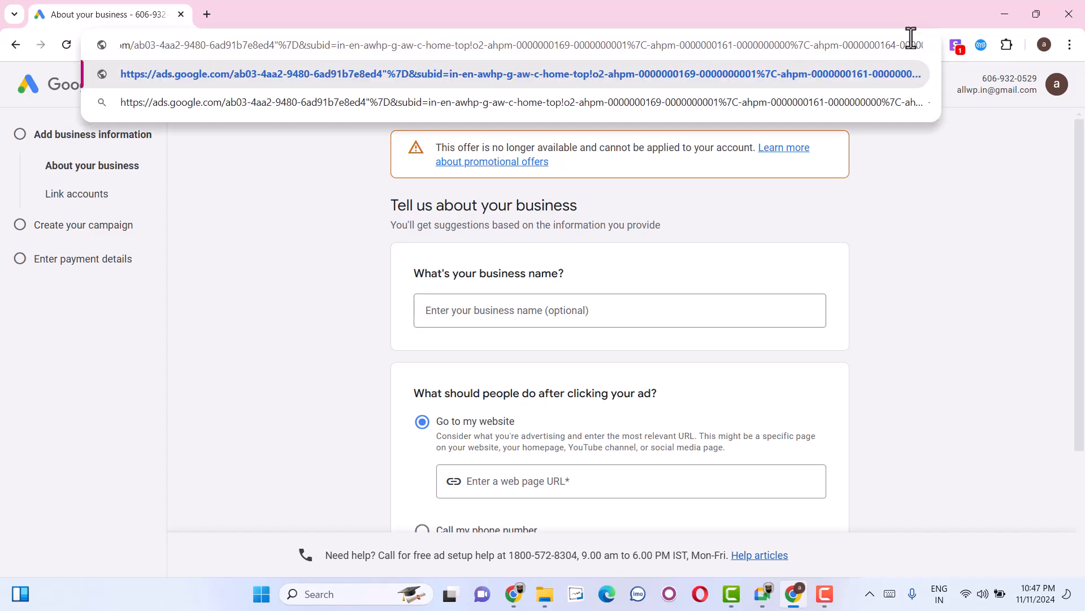
key("ctrl+a")
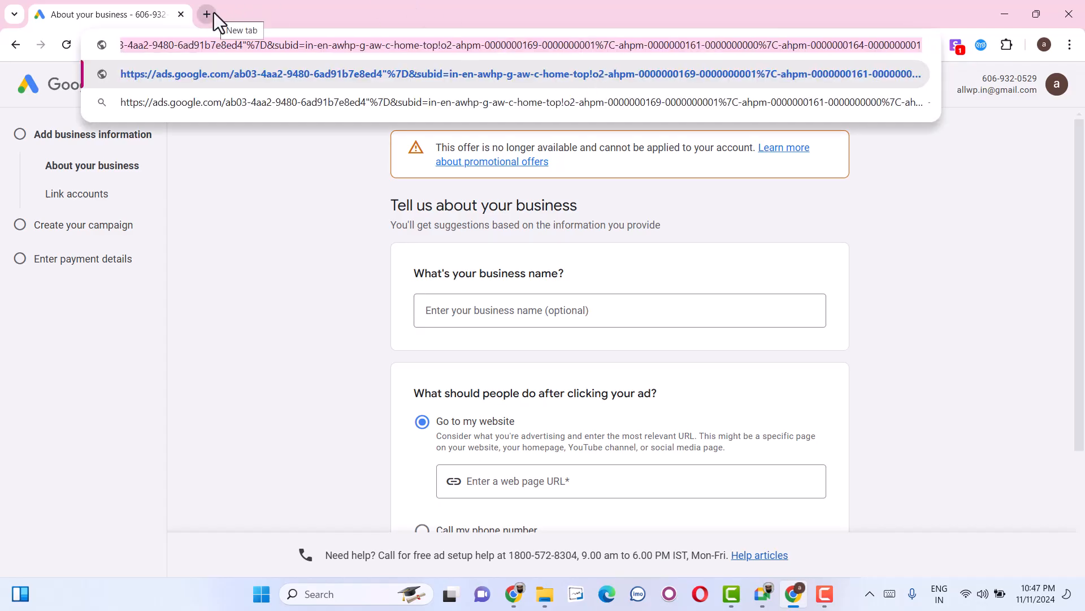
type("google")
key("Return")
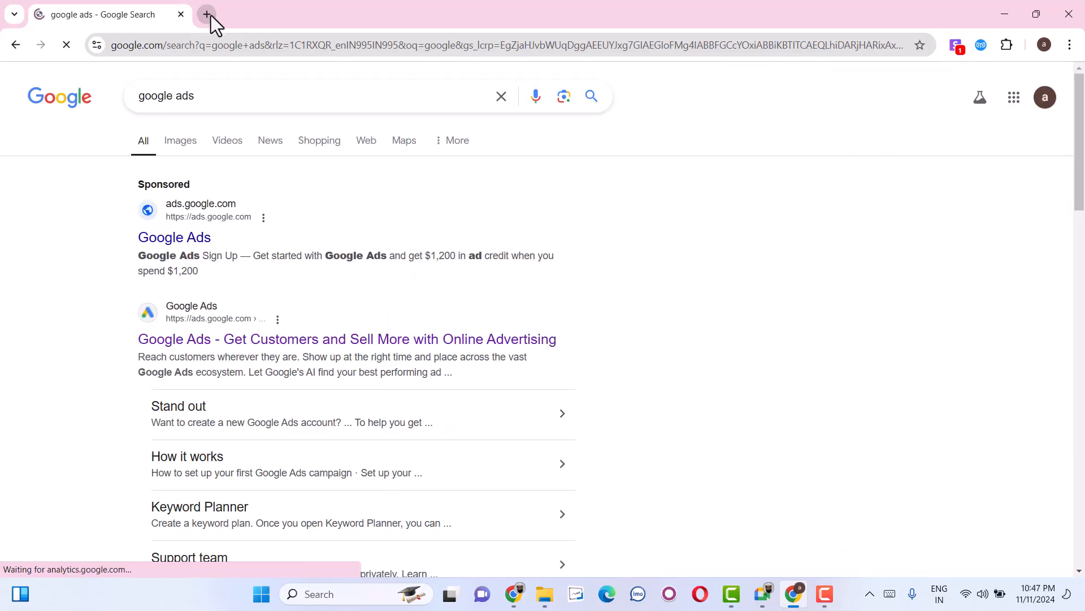
Open the Google Ads home page from the results, sign in and begin creating the first campaign.
left_click(192, 351)
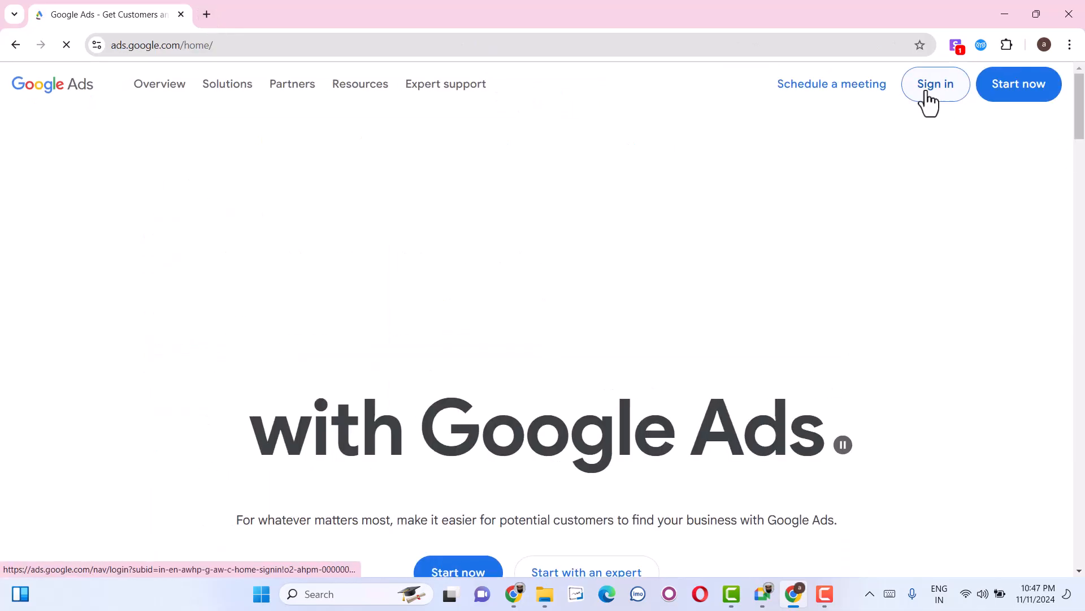
left_click(926, 92)
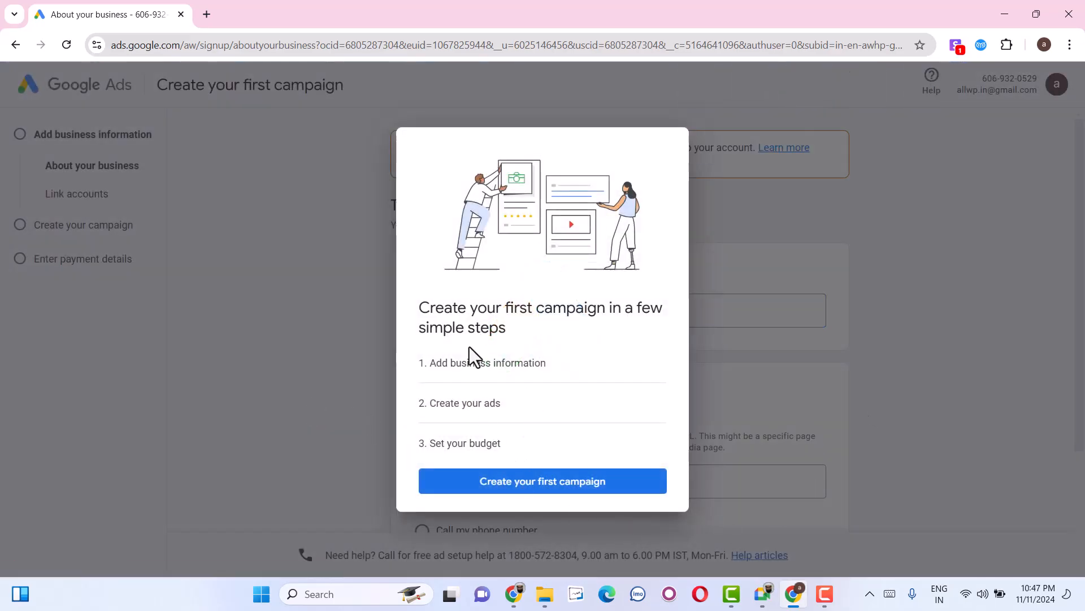
left_click(555, 487)
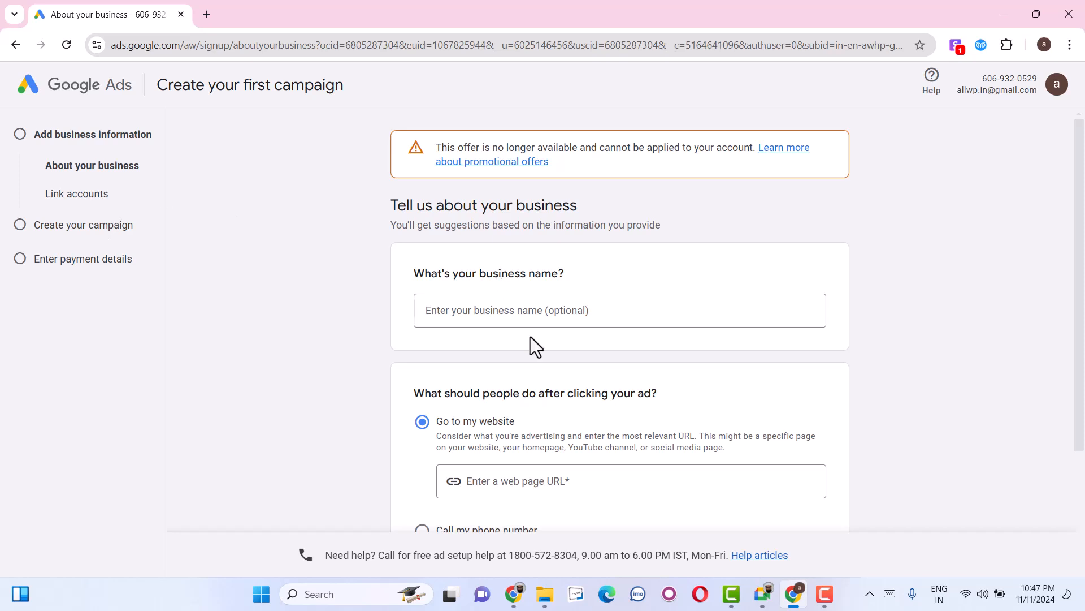
Enter the business's web page URL as the ad destination and continue to account linking.
scroll(530, 337, "down", 3)
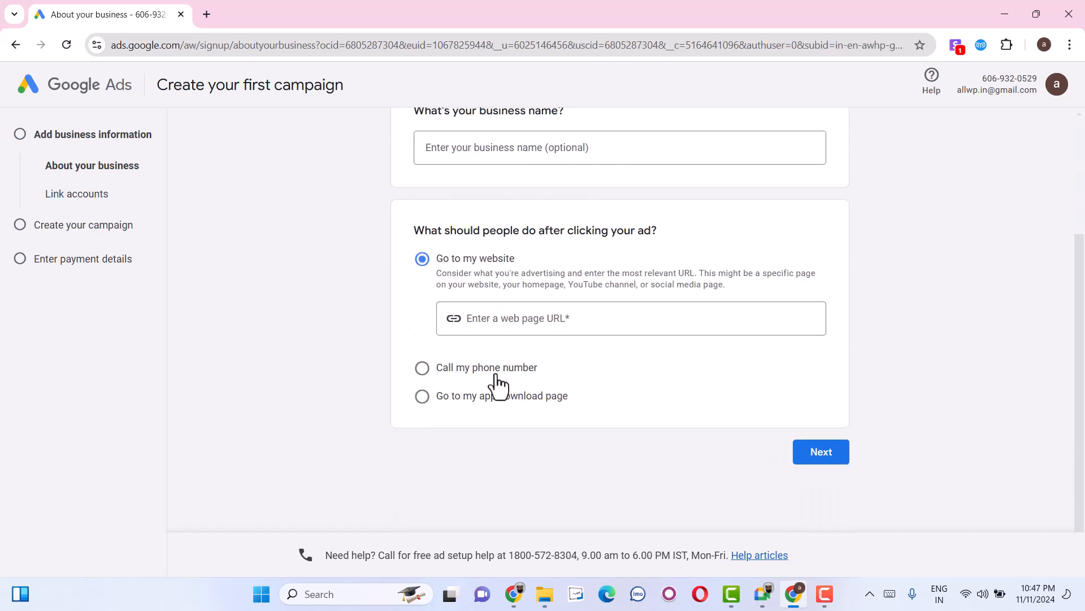
left_click(516, 317)
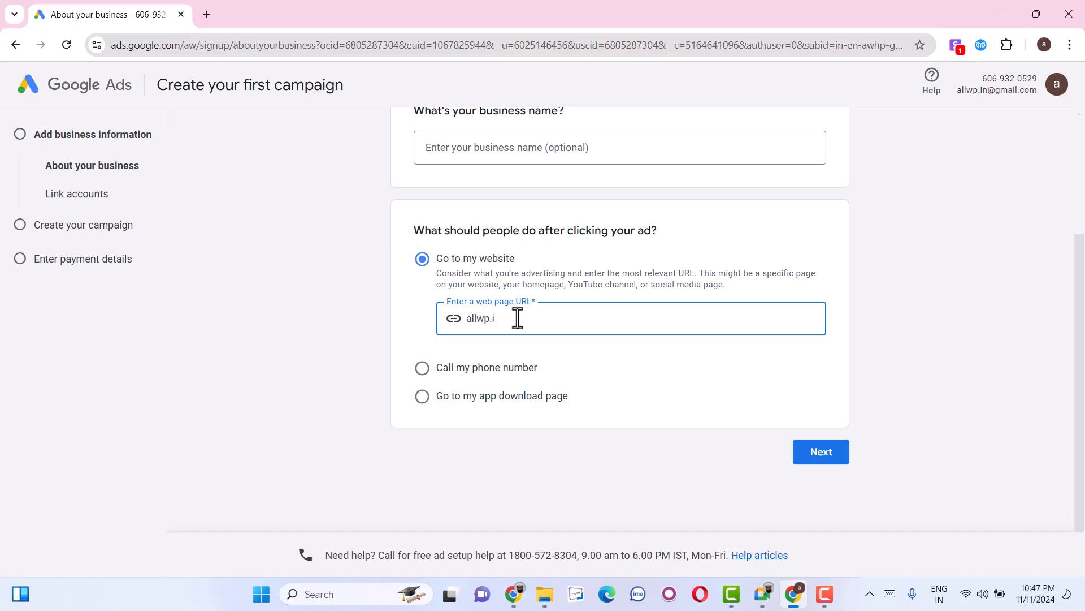
left_click(810, 449)
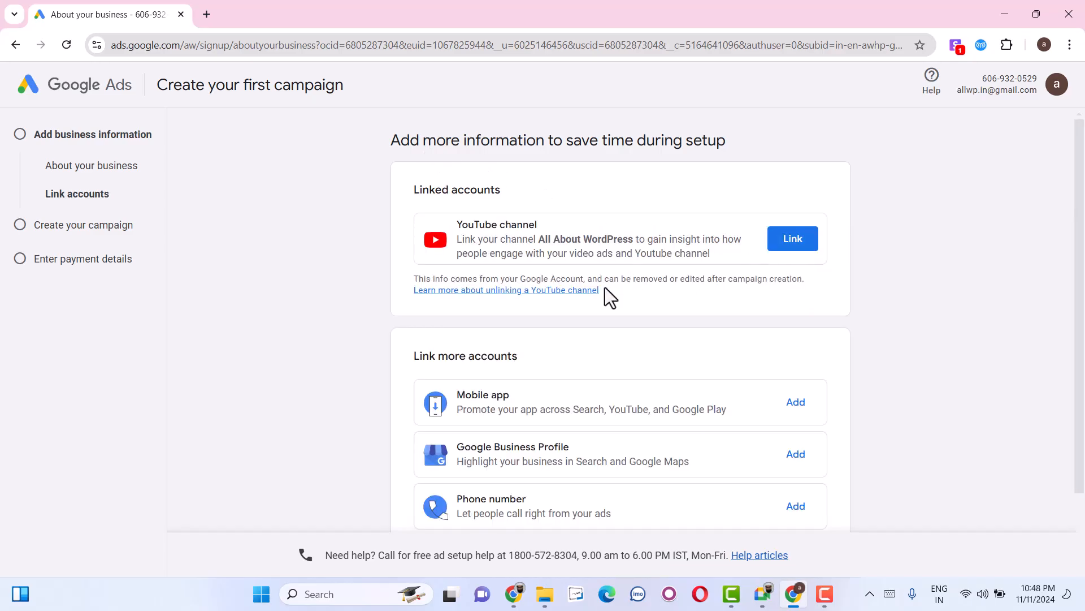
Skip linking accounts and choosing a campaign goal.
scroll(605, 287, "down", 2)
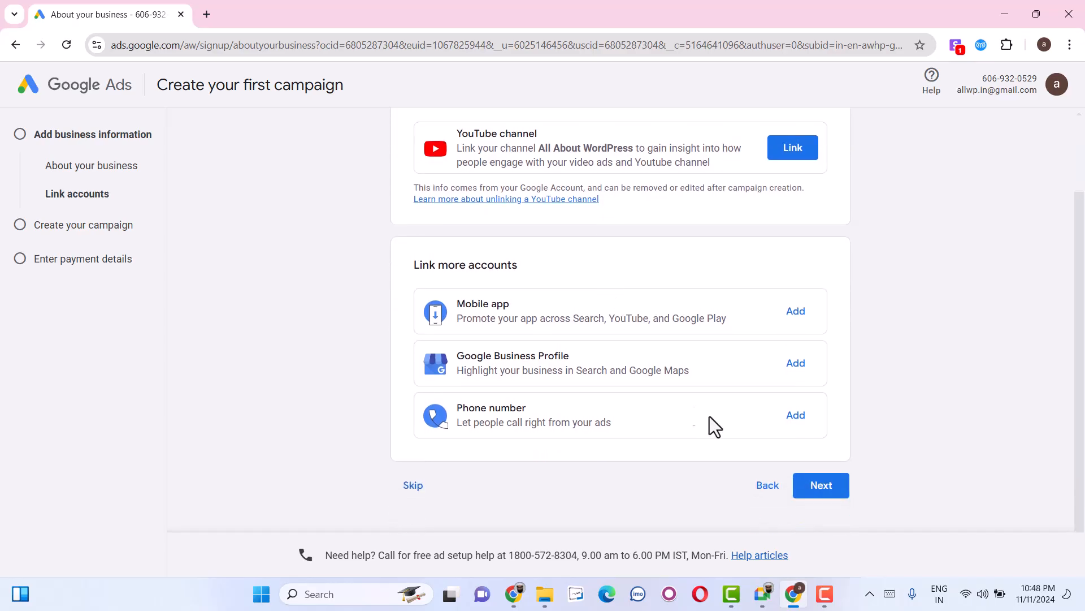
left_click(417, 486)
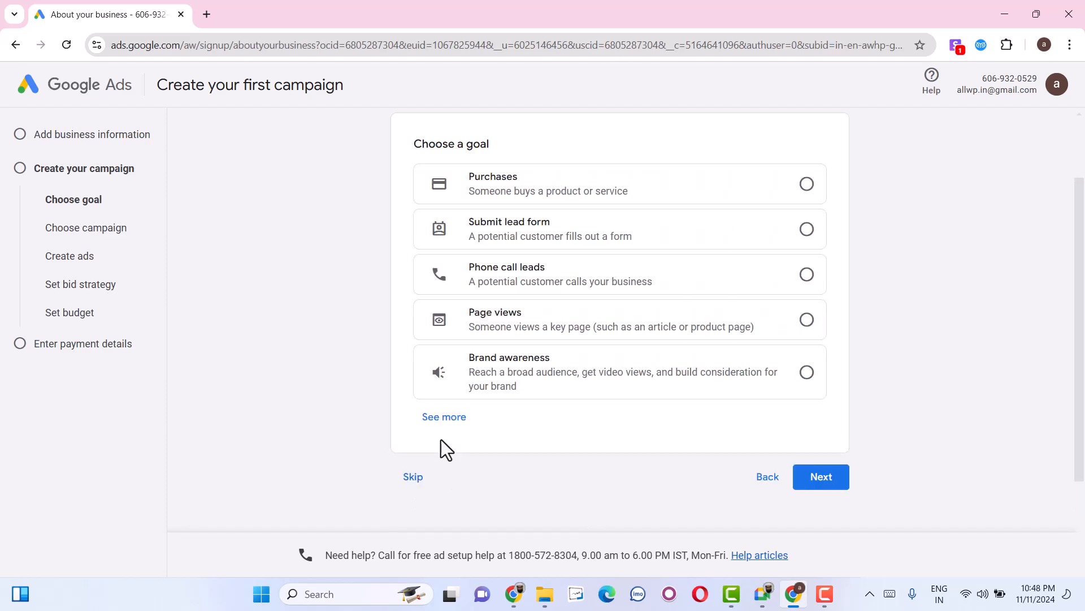
left_click(419, 477)
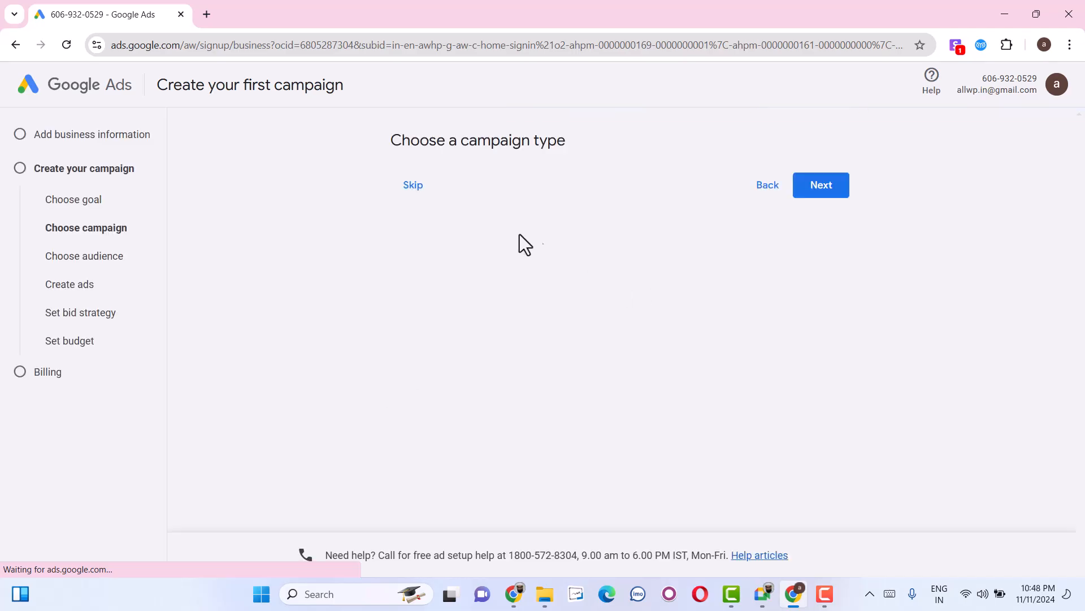
Skip the campaign type selection and leave campaign creation.
scroll(405, 413, "down", 4)
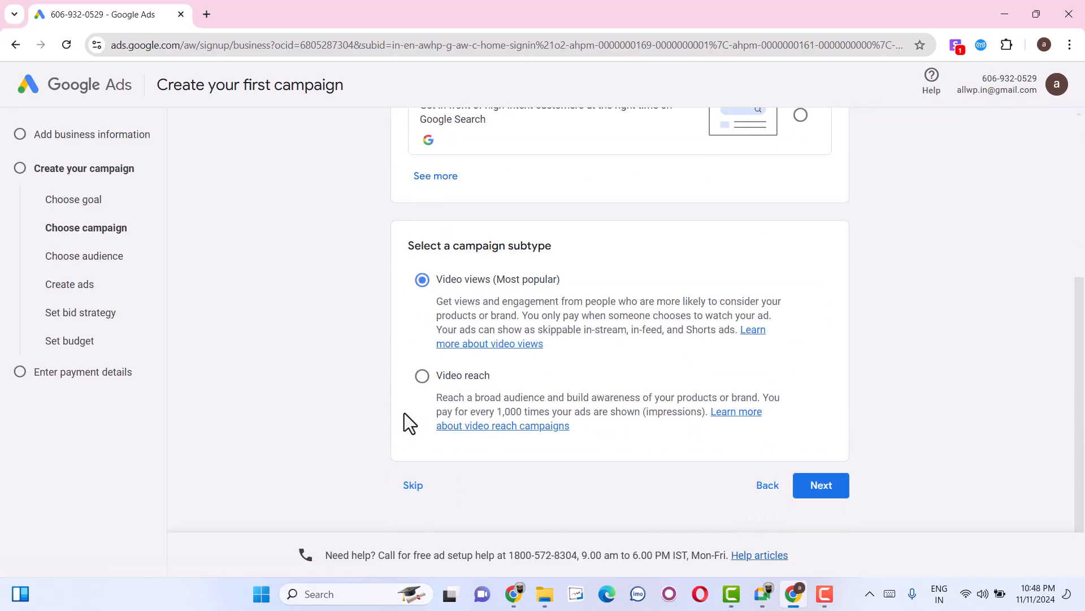
left_click(424, 495)
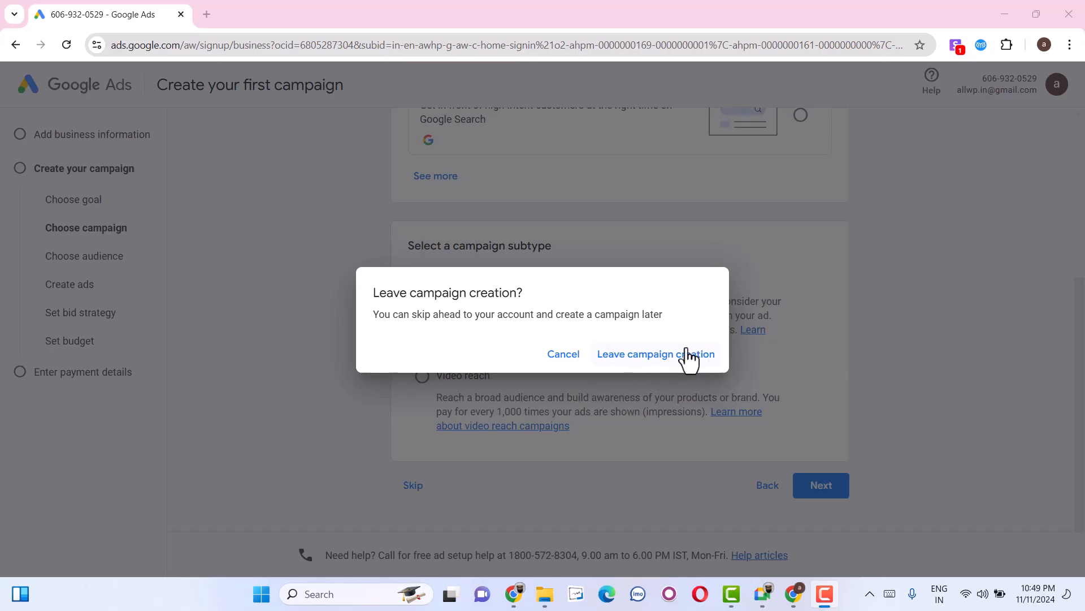
left_click(681, 355)
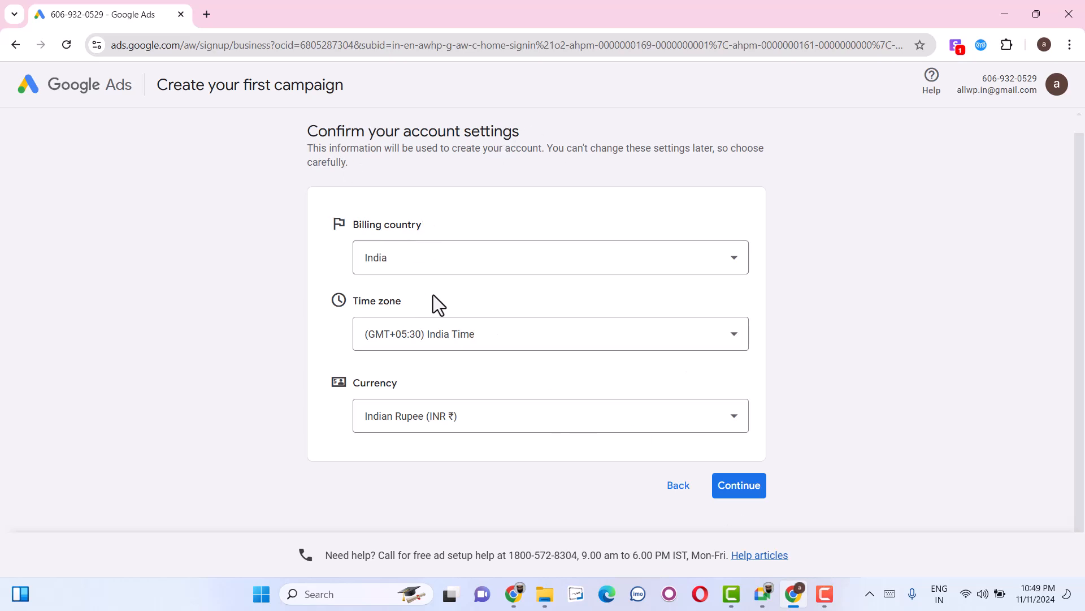
Accept the account settings of India, (GMT+05:30) India Time and Indian Rupee, and look over the payment settings page.
left_click(754, 501)
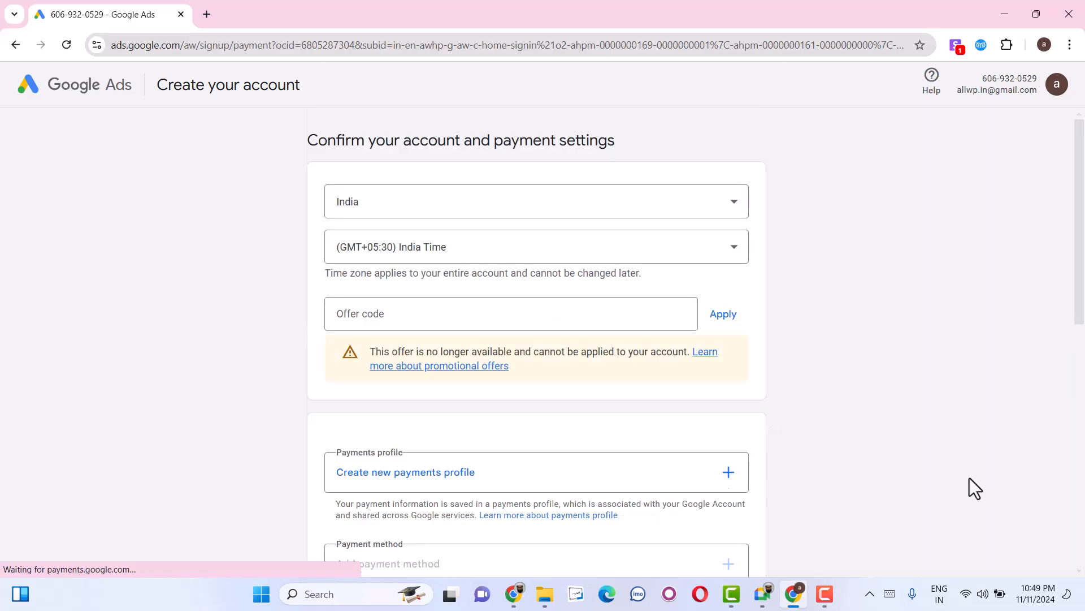
scroll(961, 477, "down", 2)
scroll(825, 452, "up", 1)
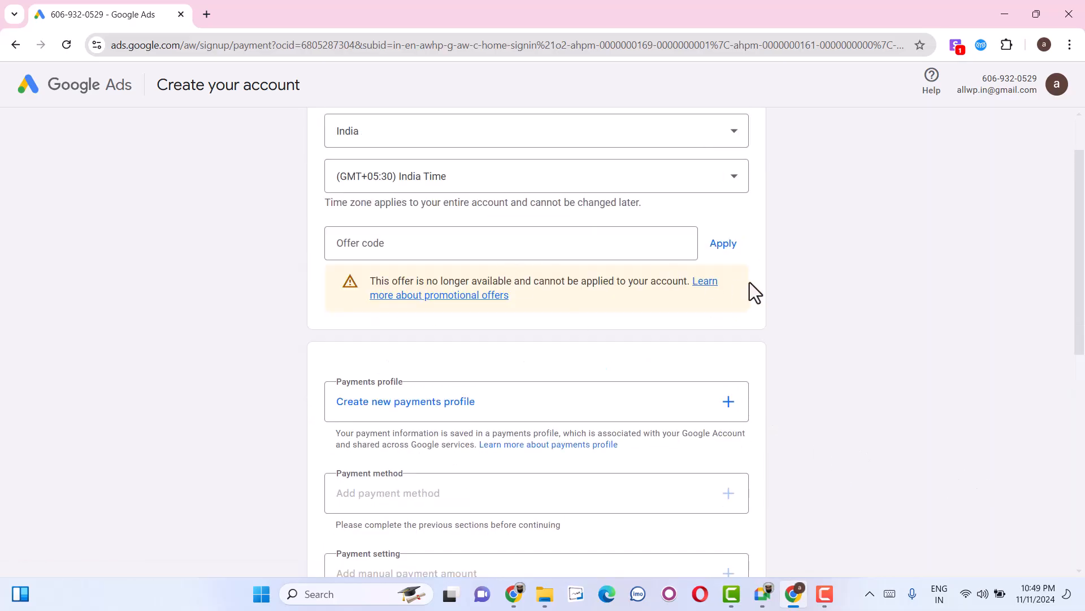
scroll(482, 279, "down", 1)
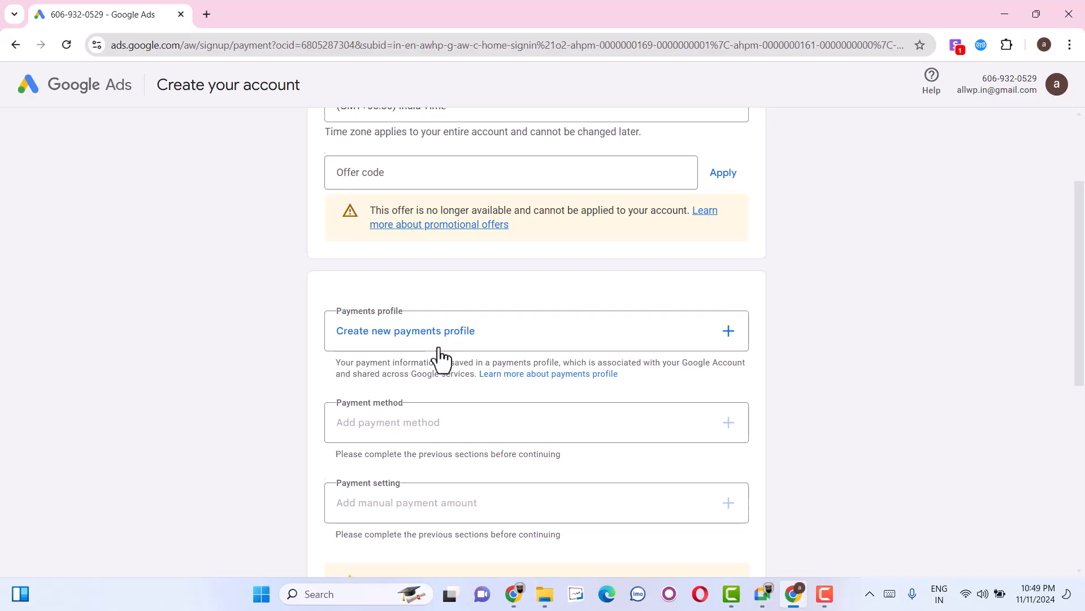
scroll(441, 359, "down", 5)
scroll(564, 367, "up", 4)
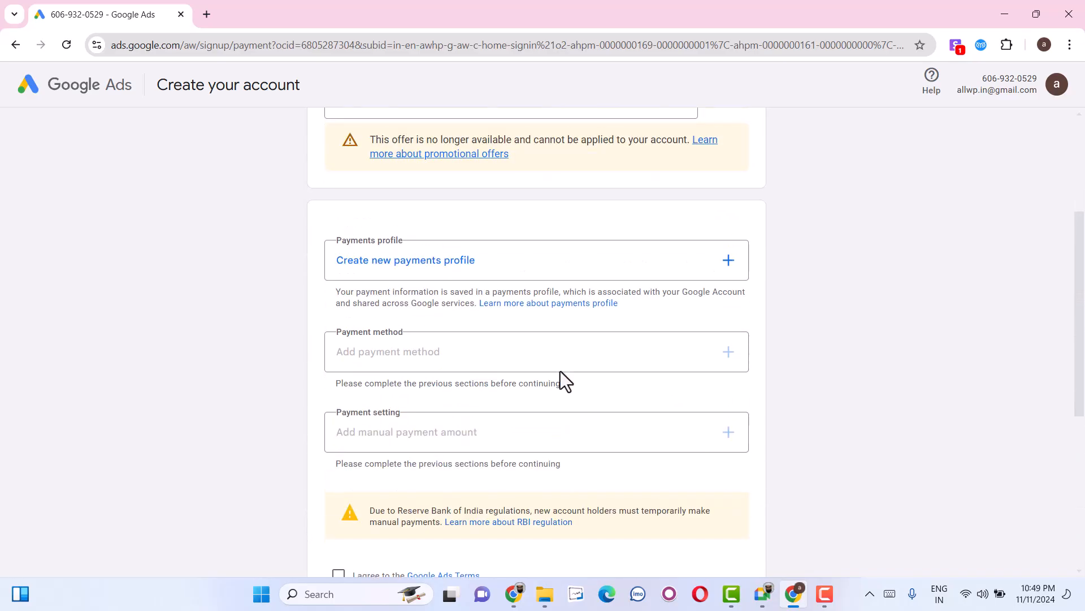
Start a new payments profile and set its profile type to Individual.
left_click(432, 261)
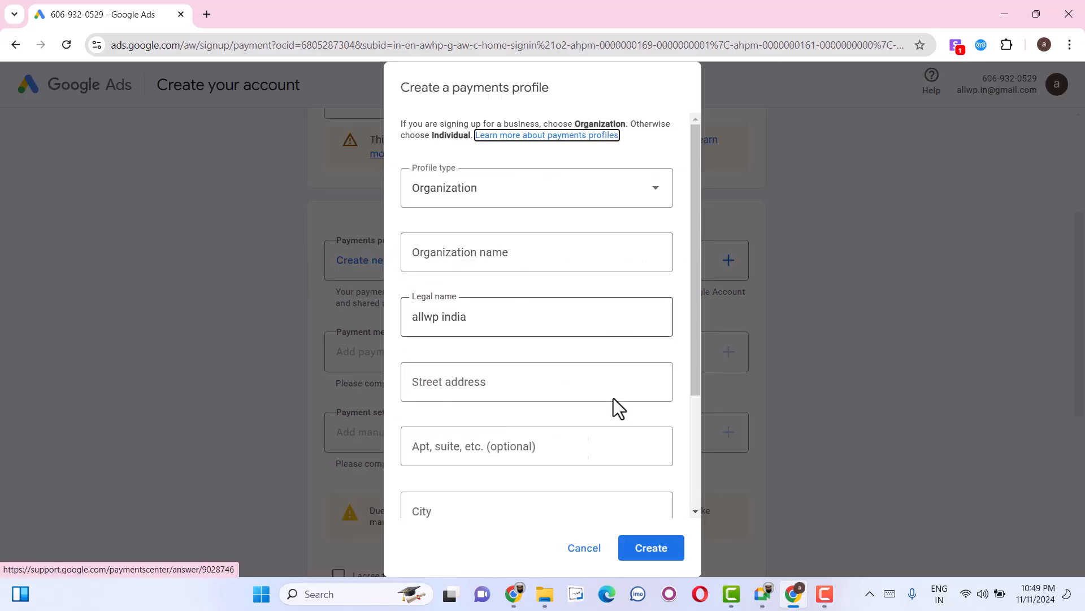
left_click(581, 550)
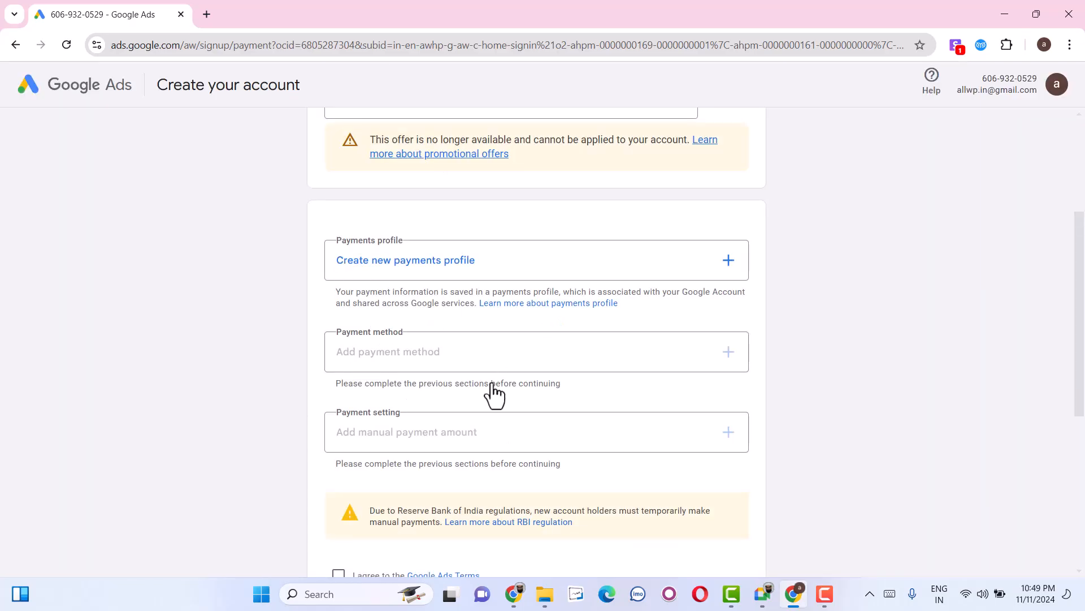
left_click(474, 265)
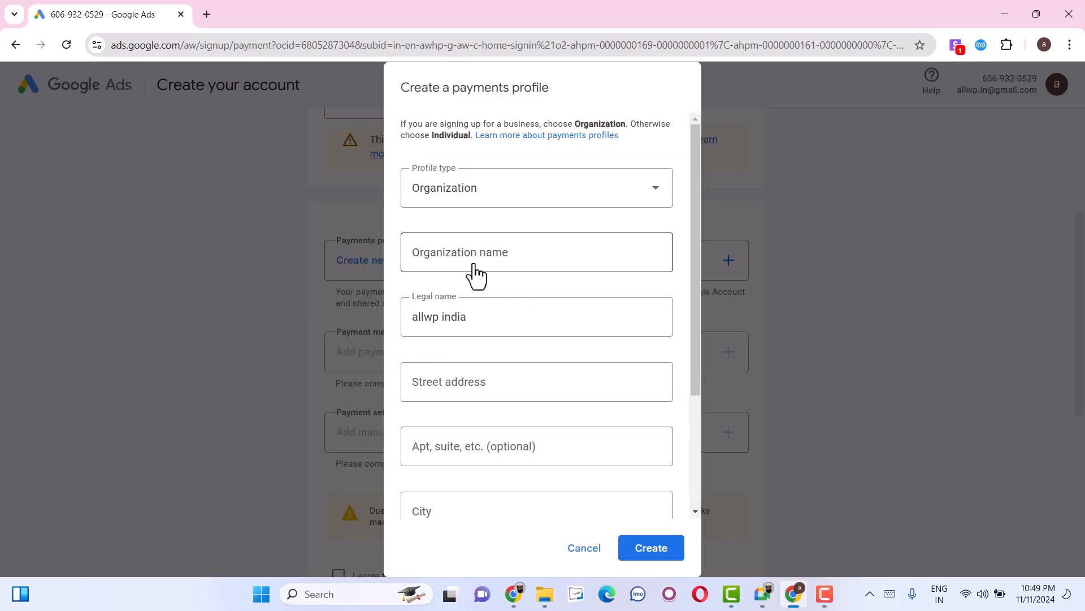
left_click(497, 188)
left_click(466, 304)
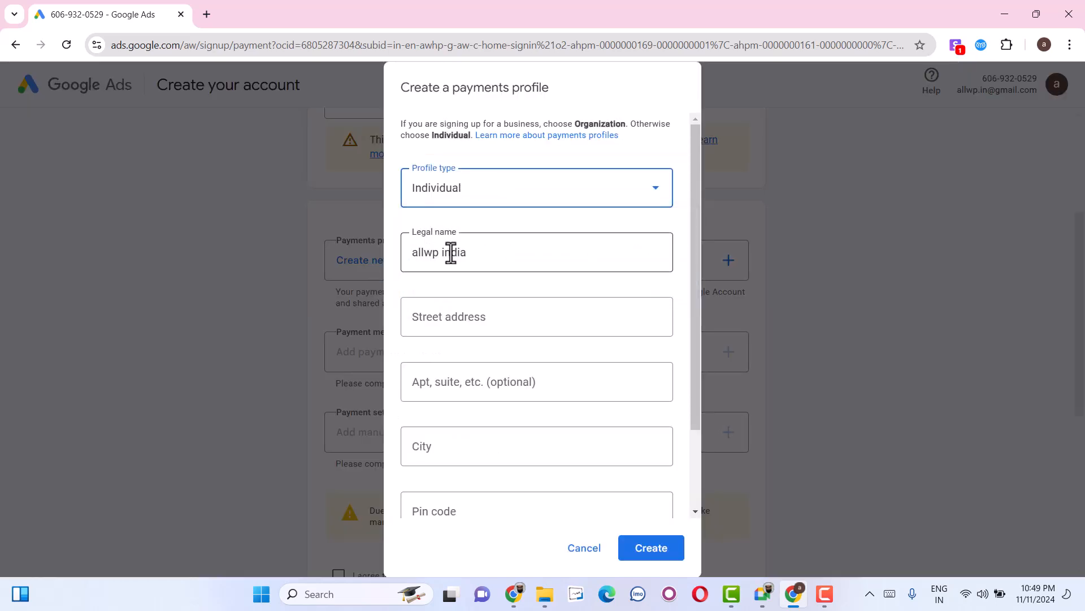
Fill in the street address, city and postal code of the individual payments profile.
scroll(466, 341, "down", 2)
scroll(467, 341, "up", 1)
left_click(463, 294)
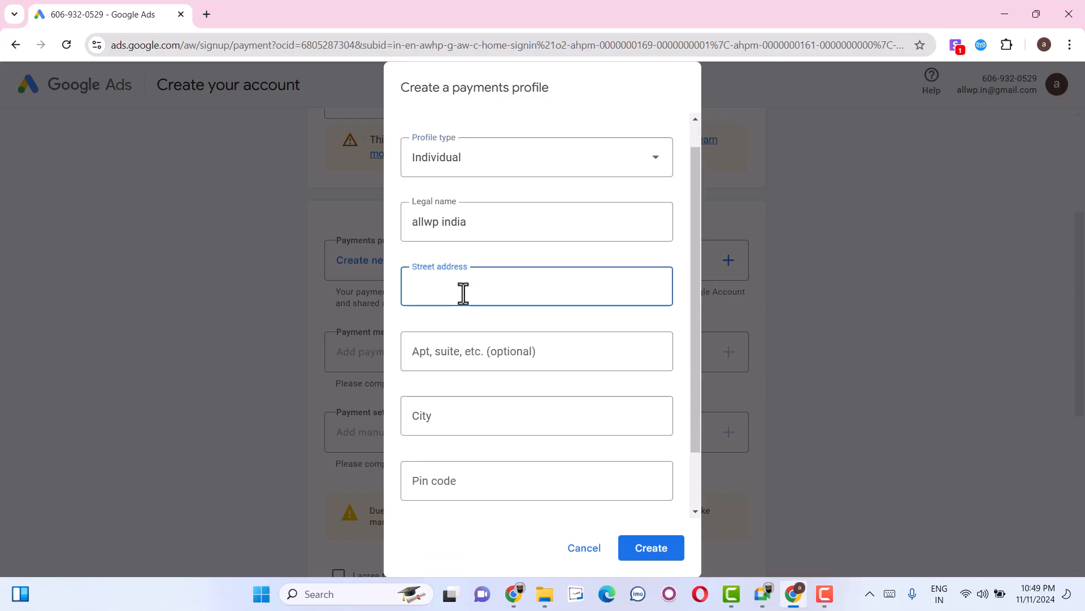
type("2-")
key("Tab")
key("Tab")
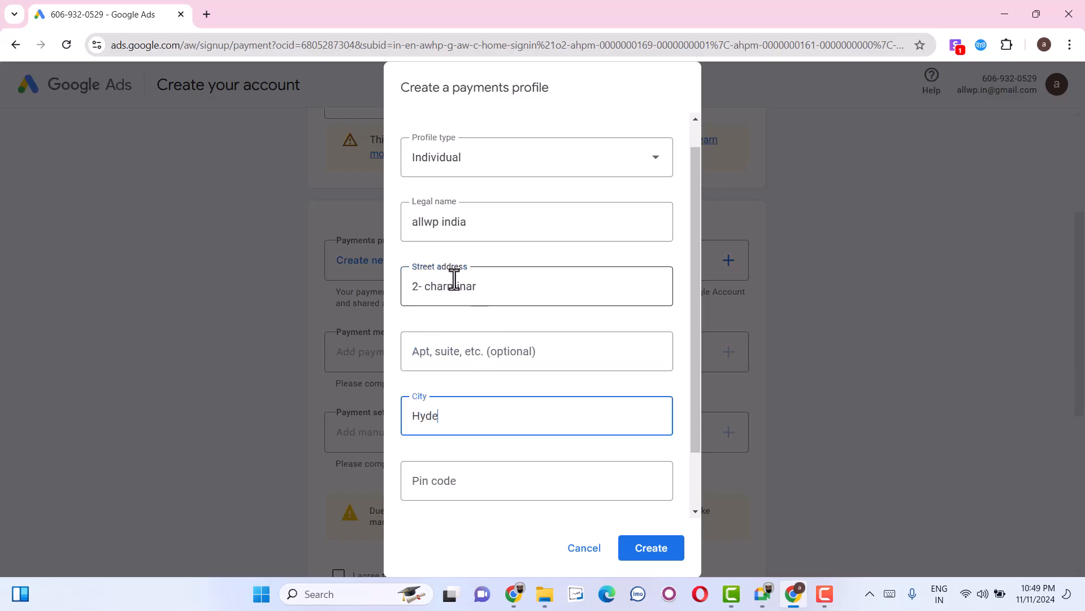
key("Tab")
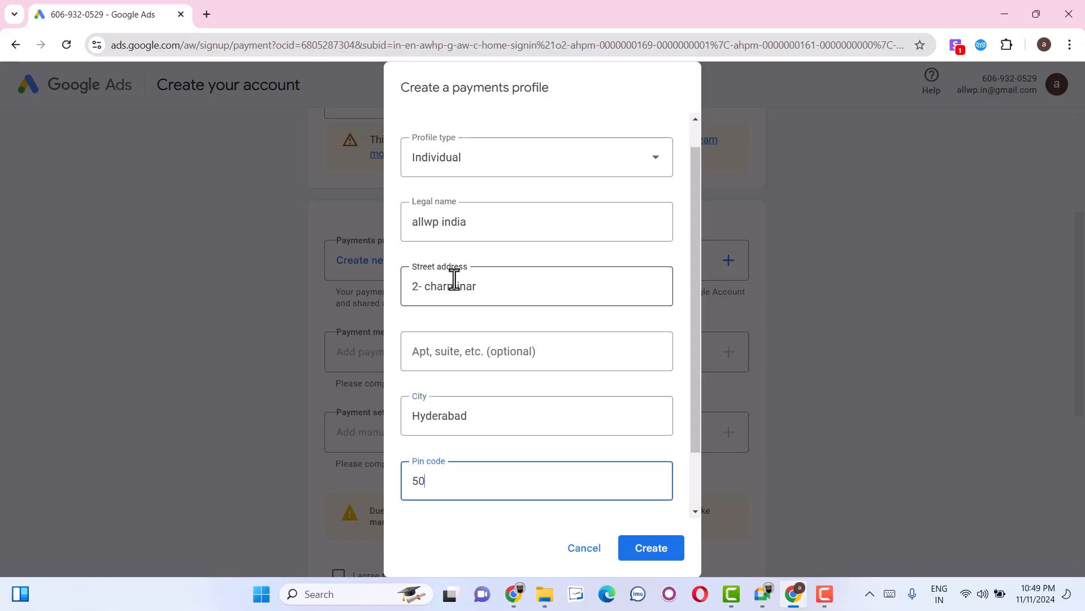
Choose the address's state to create the payments profile, and start adding a payment method.
scroll(557, 480, "down", 2)
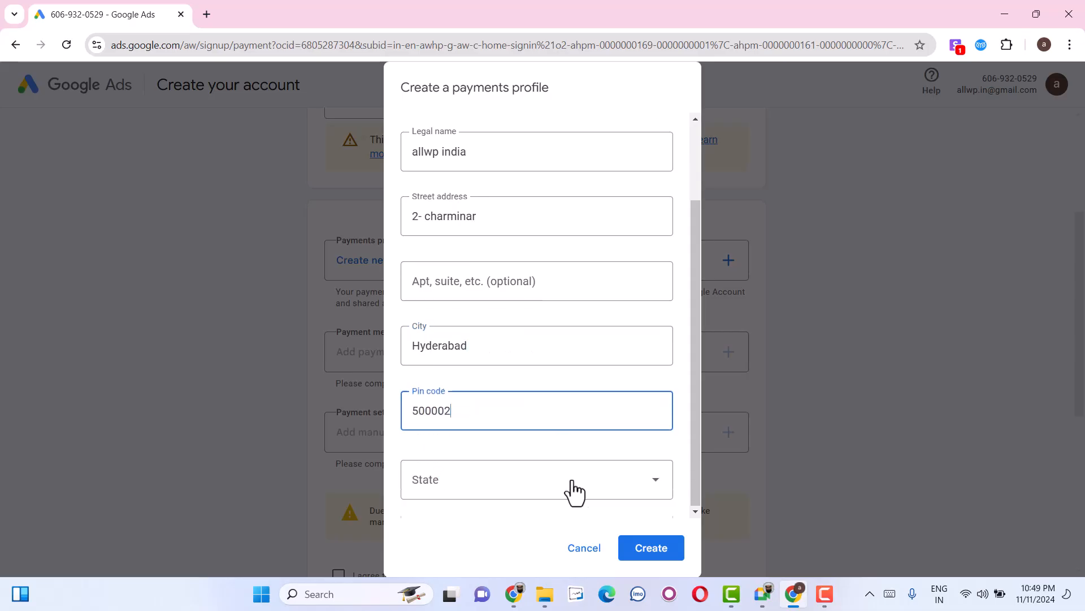
left_click(553, 489)
key("t")
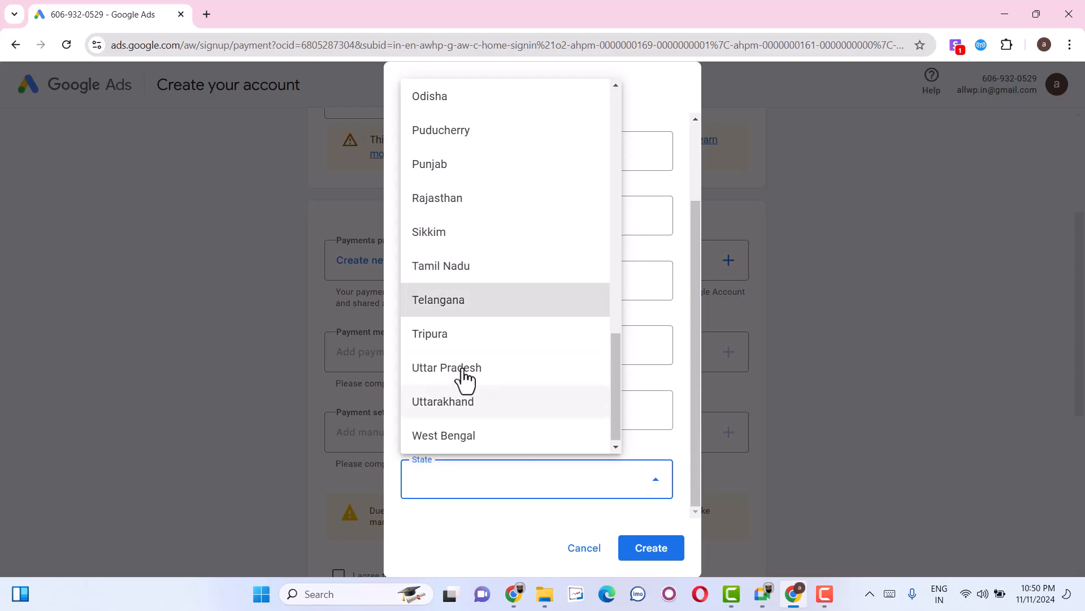
left_click(432, 302)
left_click(672, 564)
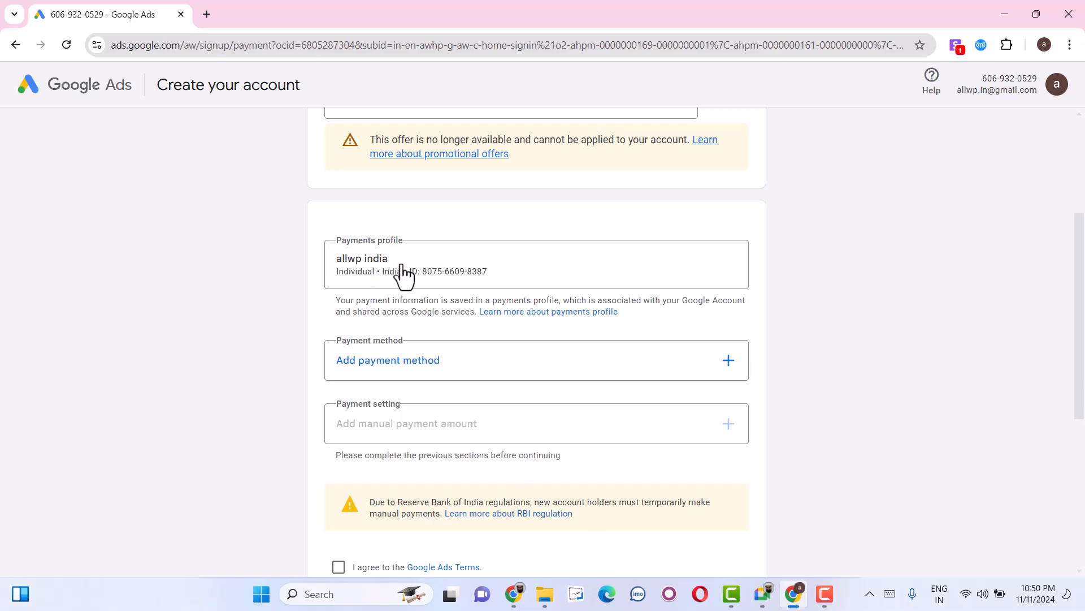
left_click(396, 362)
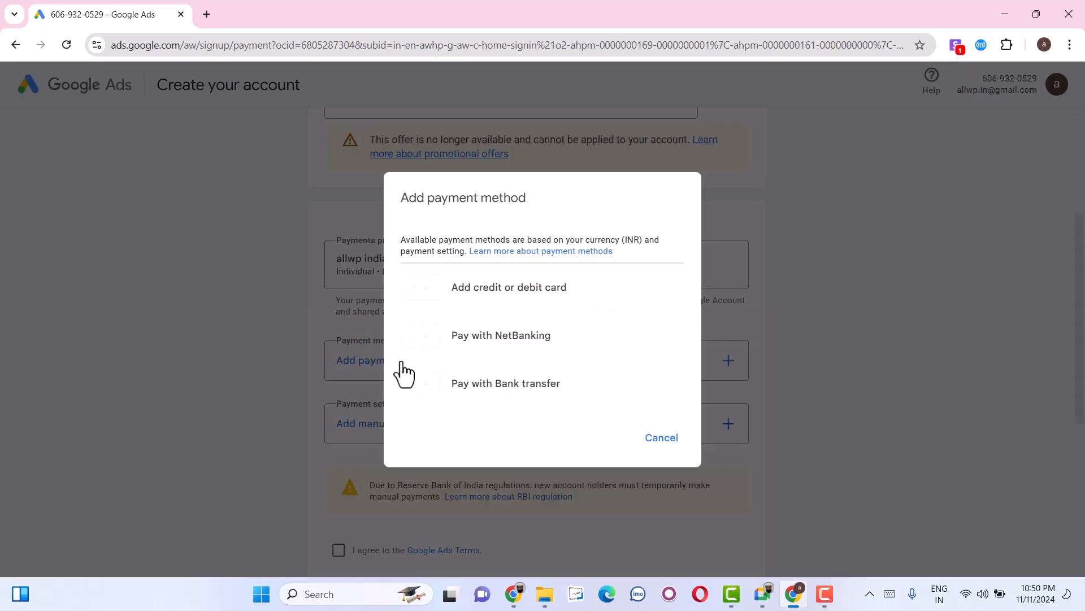
left_click(500, 295)
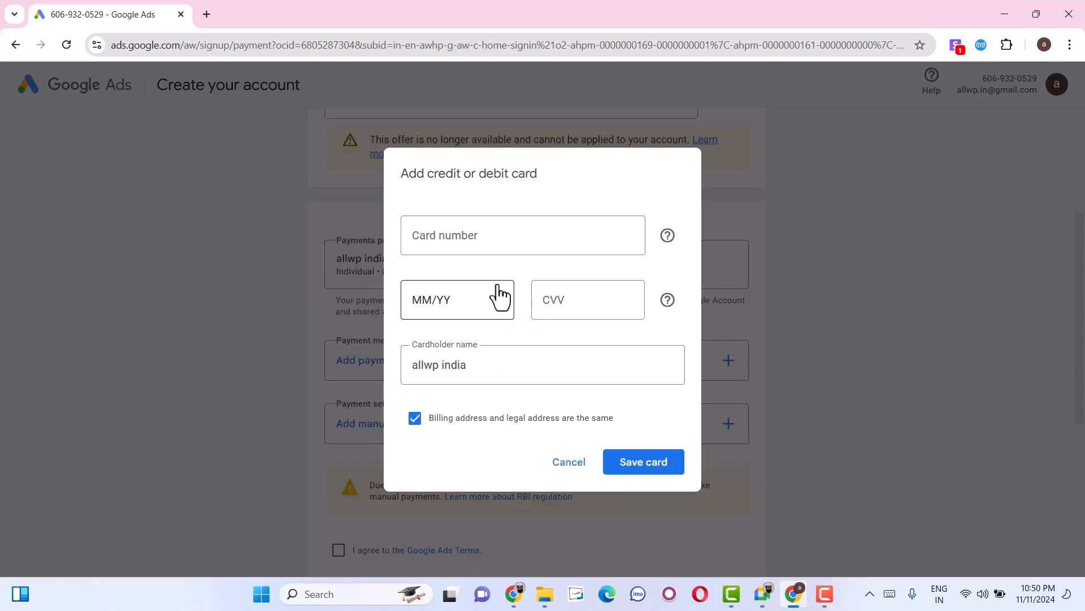
left_click(467, 234)
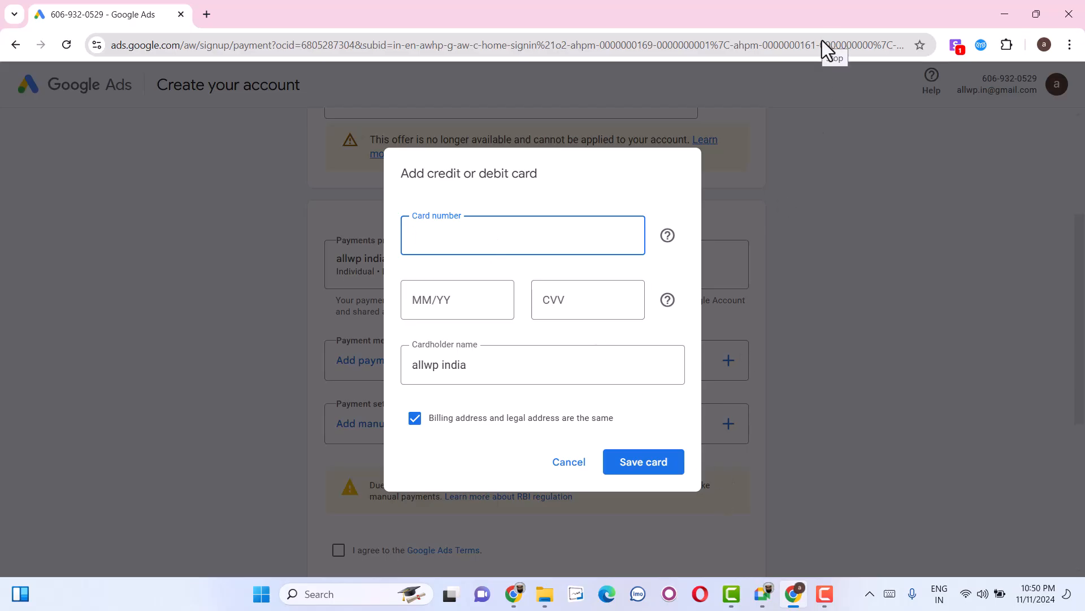
left_click(775, 39)
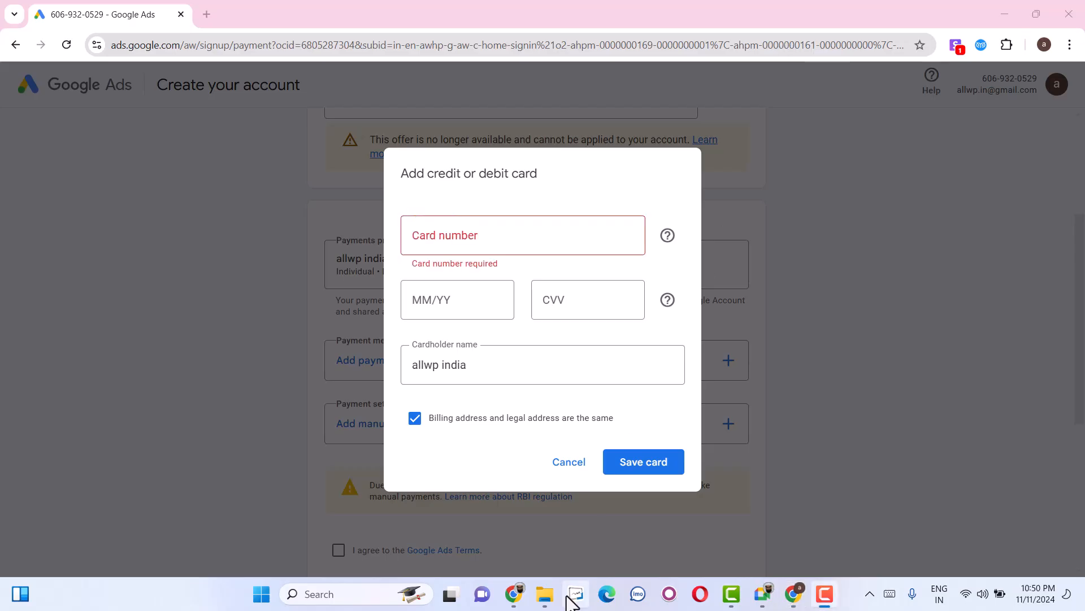
left_click(557, 464)
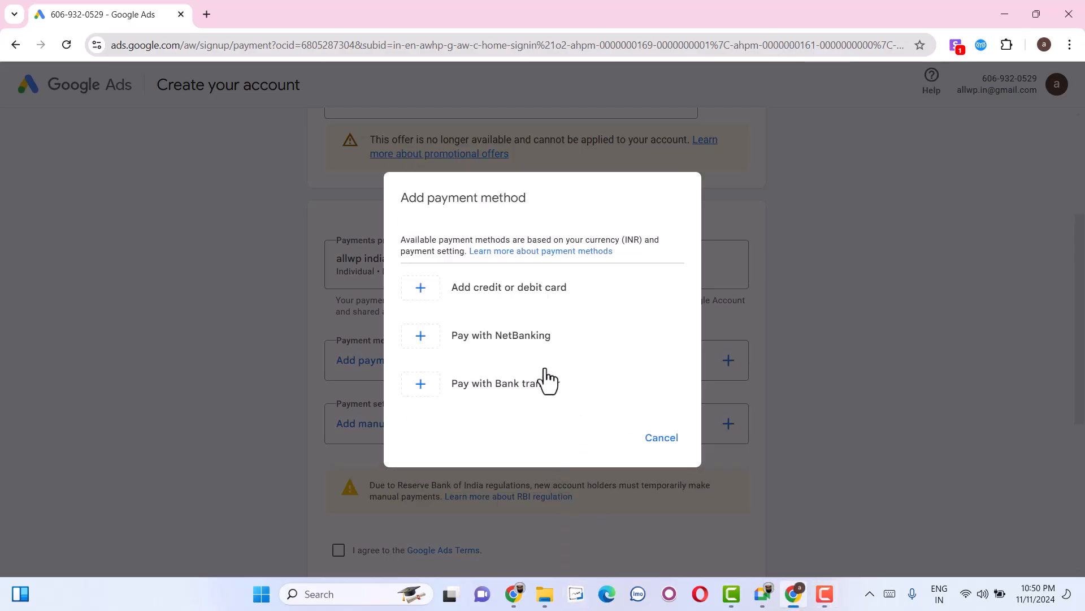
Choose Pay with Bank transfer as the payment method and agree to the Google Ads Terms.
left_click(540, 395)
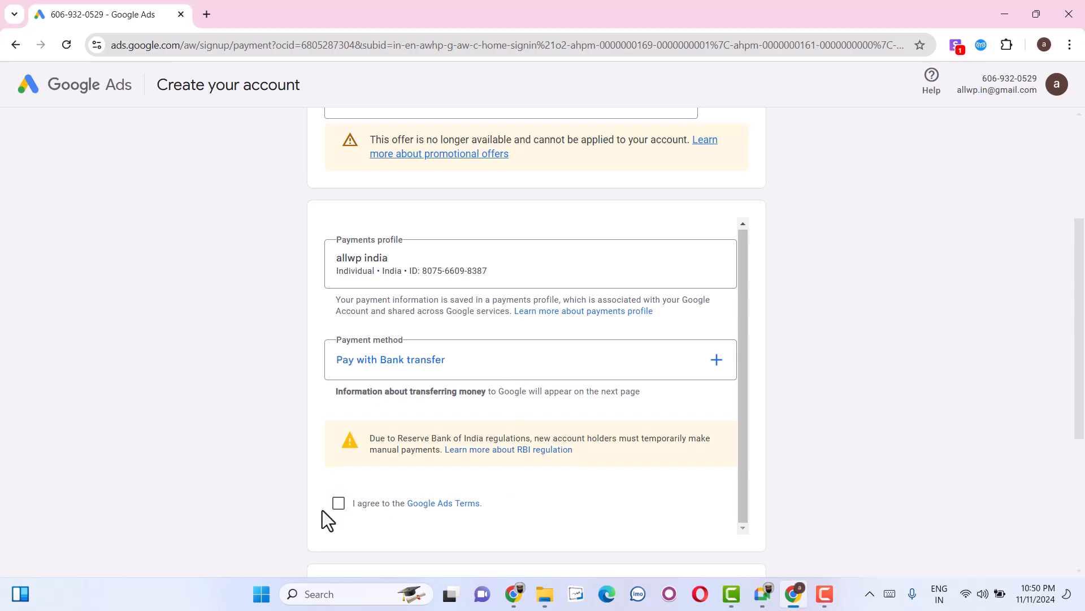
left_click(339, 503)
scroll(655, 395, "down", 3)
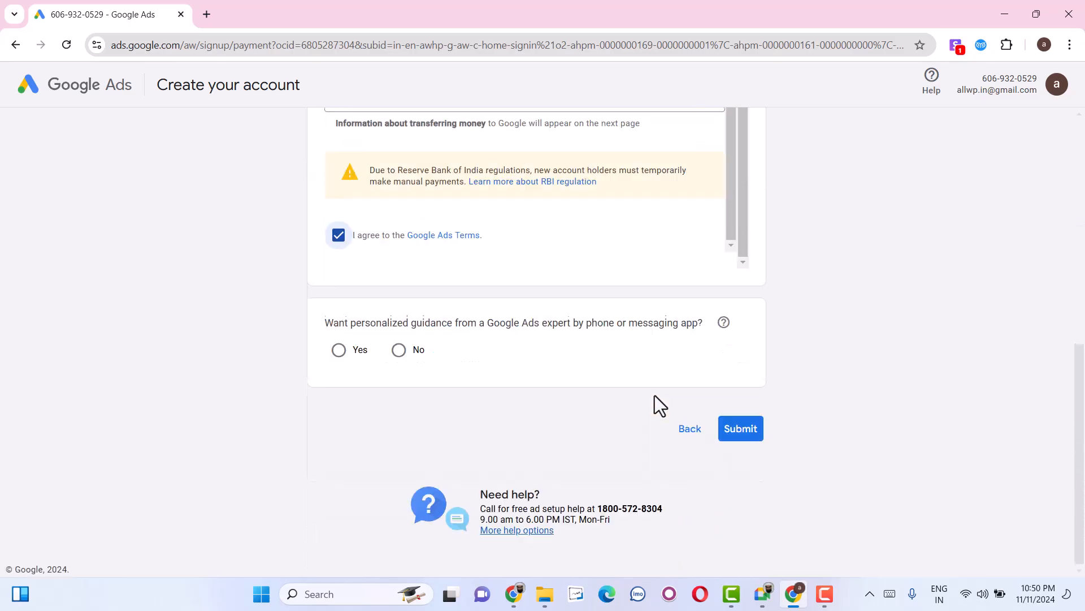
scroll(656, 395, "up", 4)
scroll(656, 396, "down", 4)
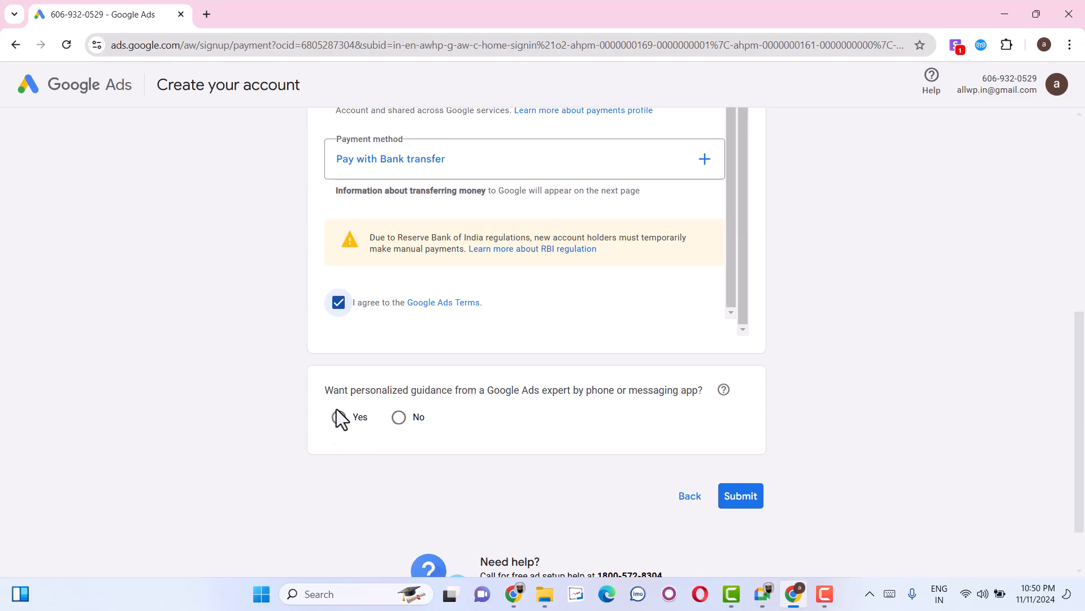
Decline personalized guidance, submit the account signup and complete the bank transfer information without printing it.
left_click(399, 417)
left_click(737, 497)
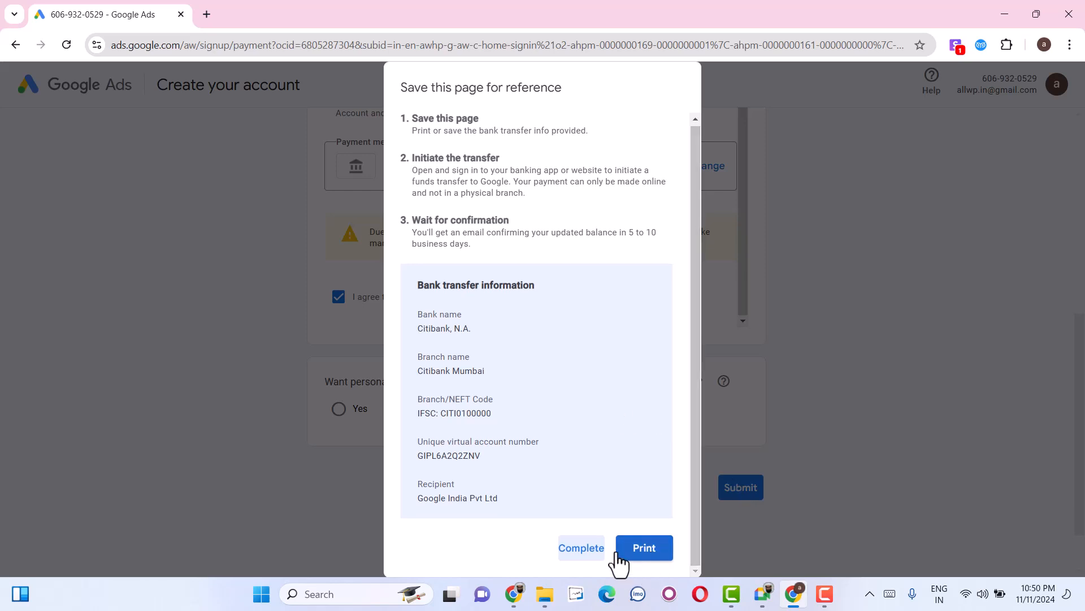
left_click(581, 548)
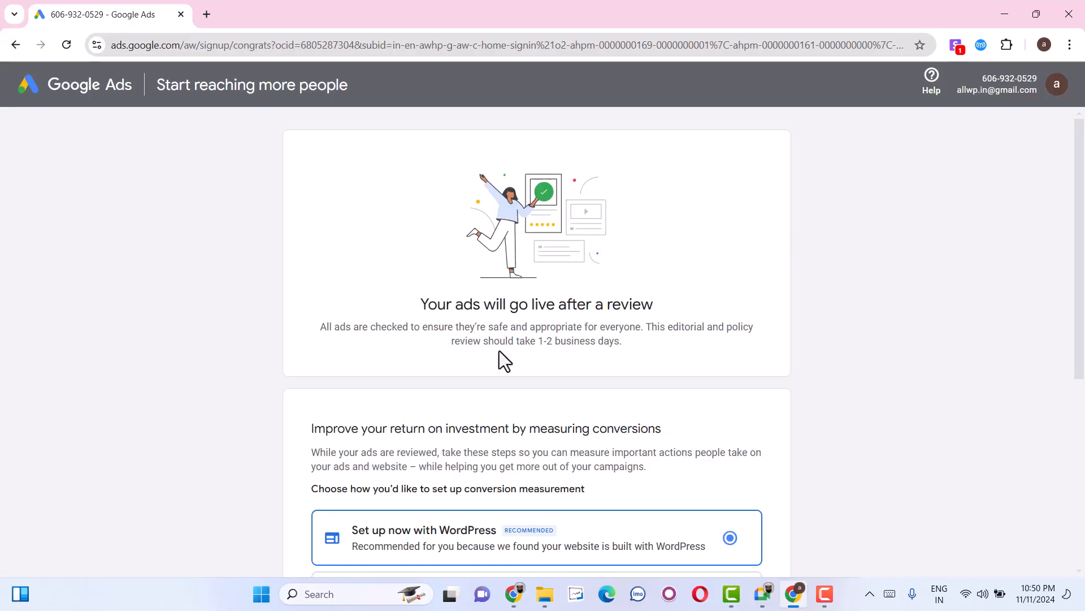
Review the signup confirmation page and its options for setting up conversion measurement.
scroll(492, 360, "down", 5)
scroll(479, 362, "up", 5)
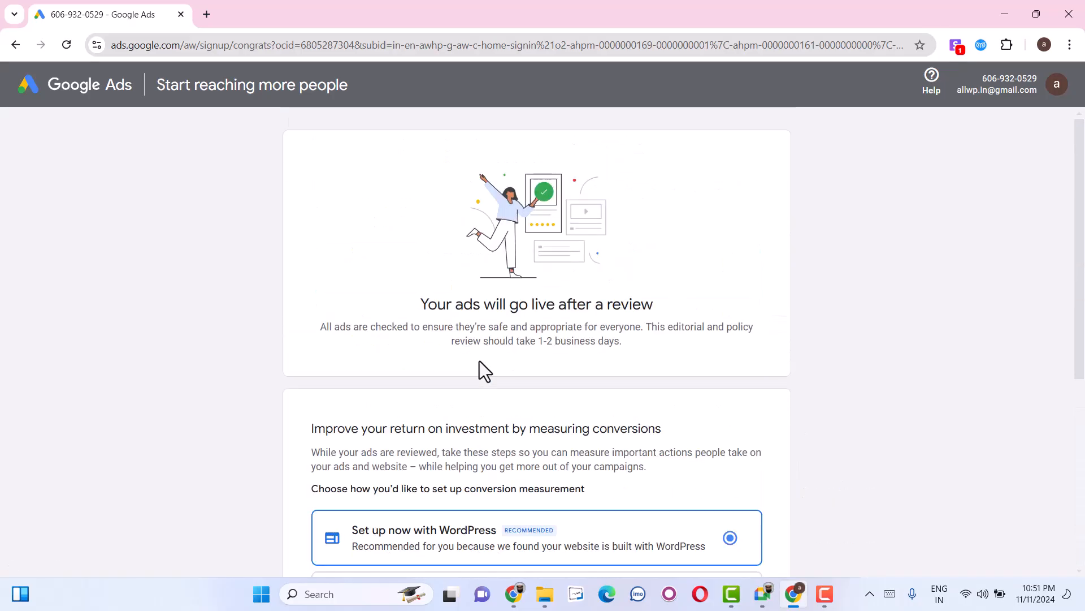
scroll(479, 361, "down", 4)
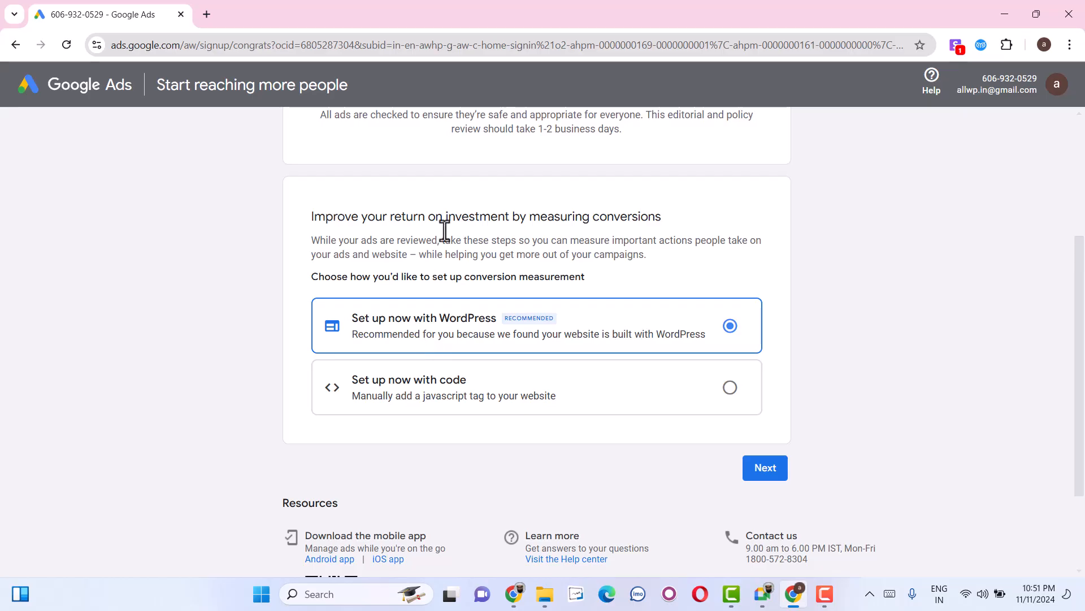
double_click(474, 217)
left_click(662, 221)
scroll(760, 438, "up", 4)
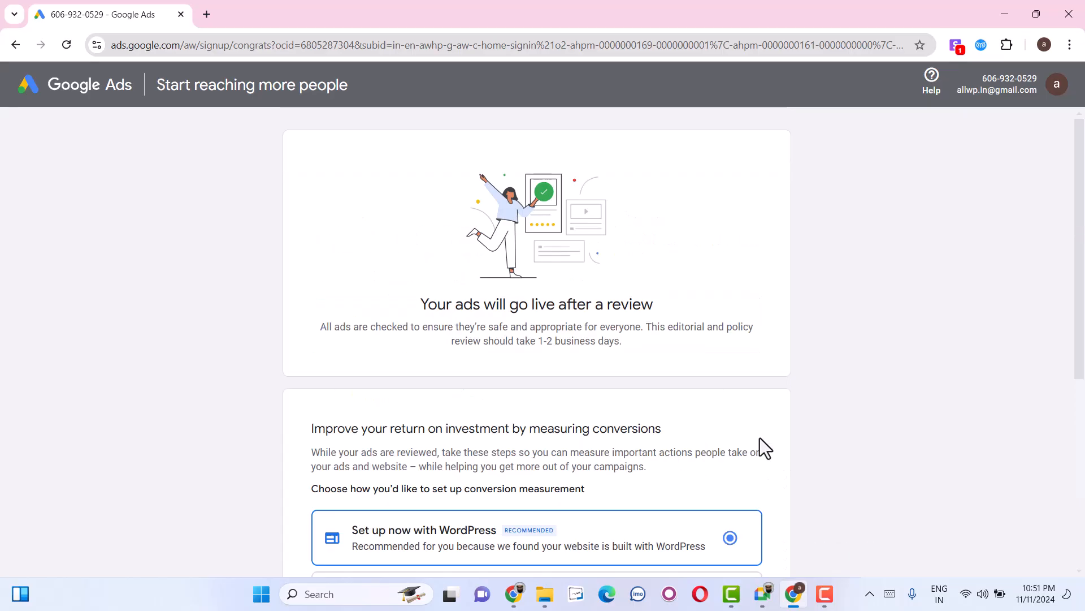
Open ads.google.com in a new browser tab and sign in to the Google Ads account.
left_click(212, 15)
type("ads")
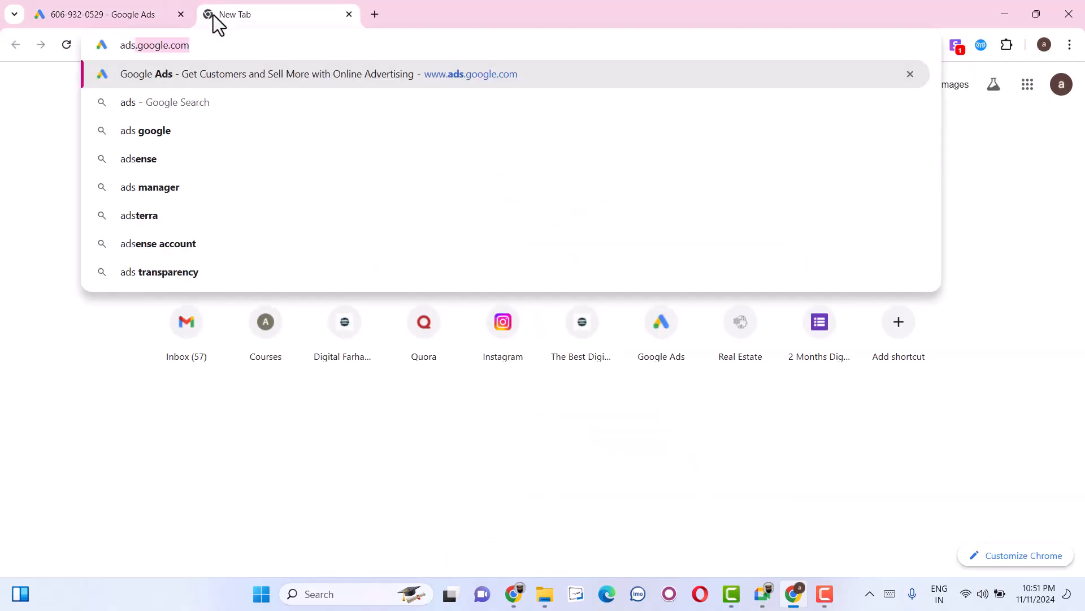
key("Return")
left_click(109, 11)
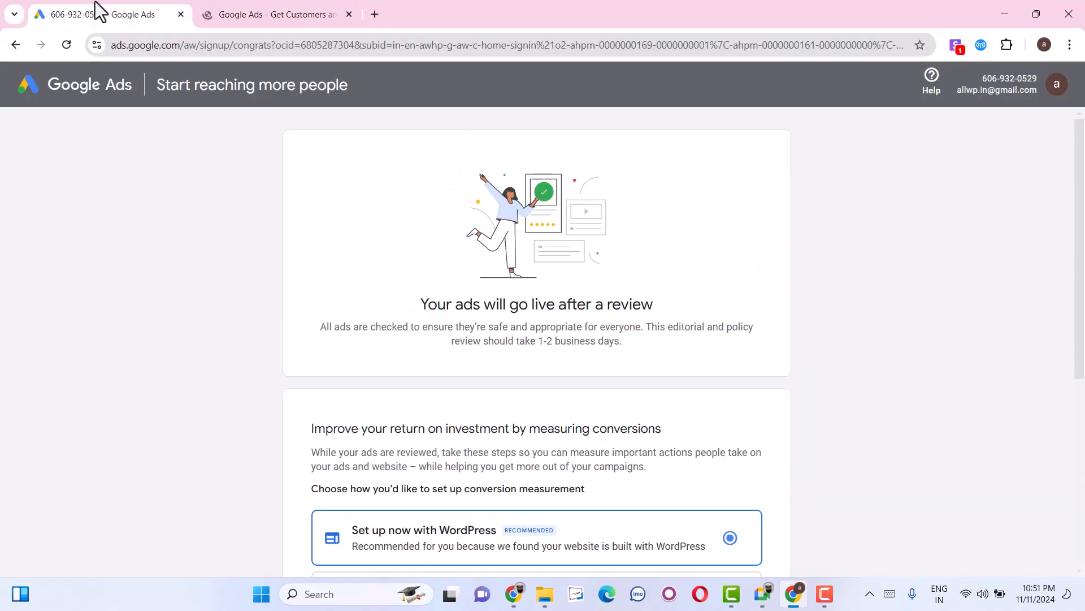
left_click(372, 13)
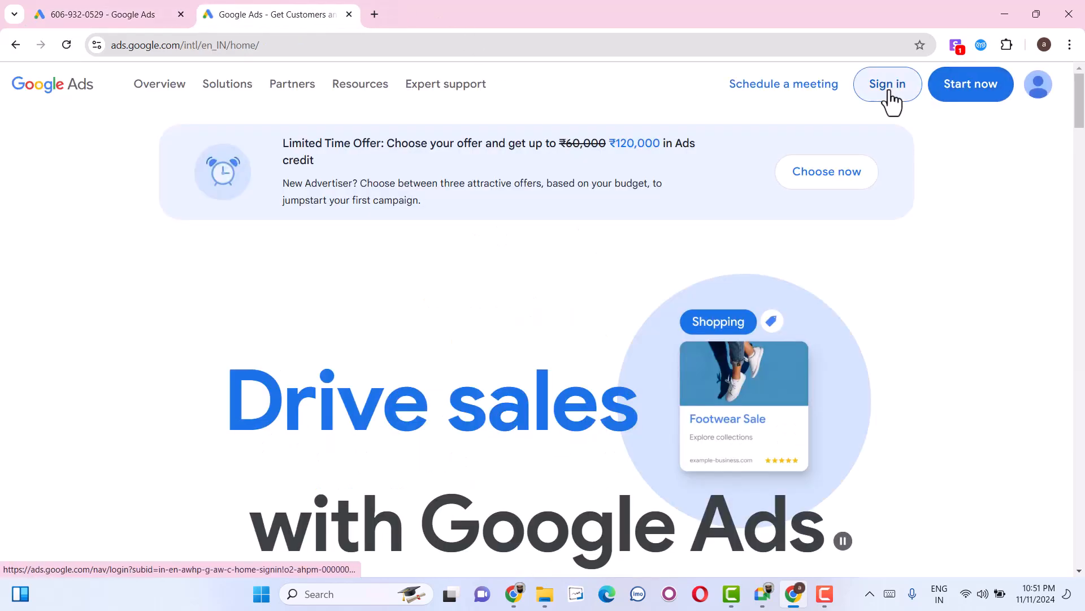
left_click(889, 95)
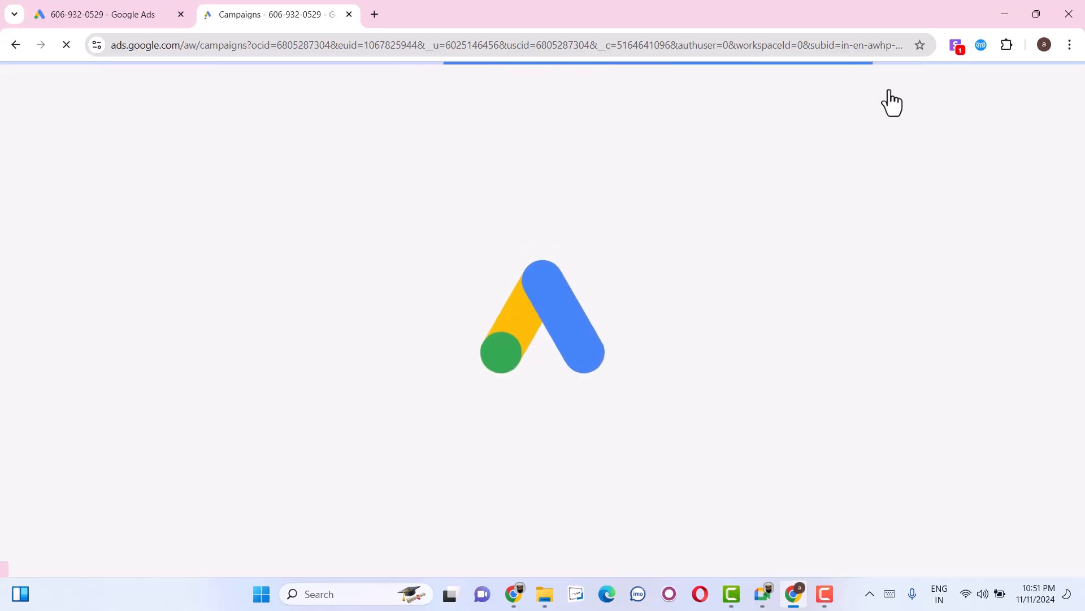
Close the signup confirmation page and leave the introductory features guide in the new account.
left_click(142, 18)
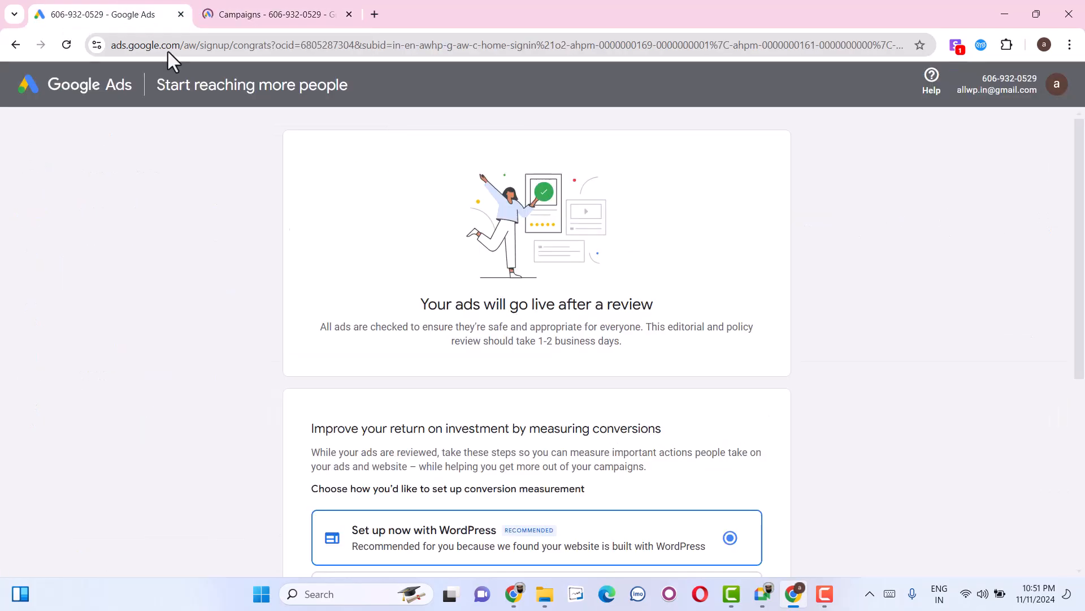
left_click(181, 15)
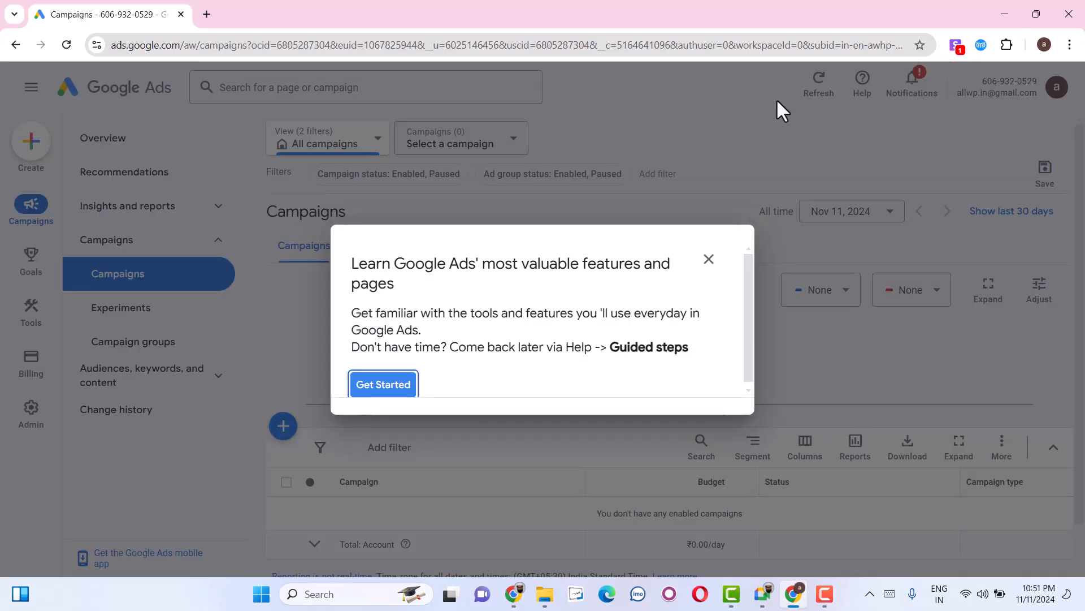
left_click(709, 260)
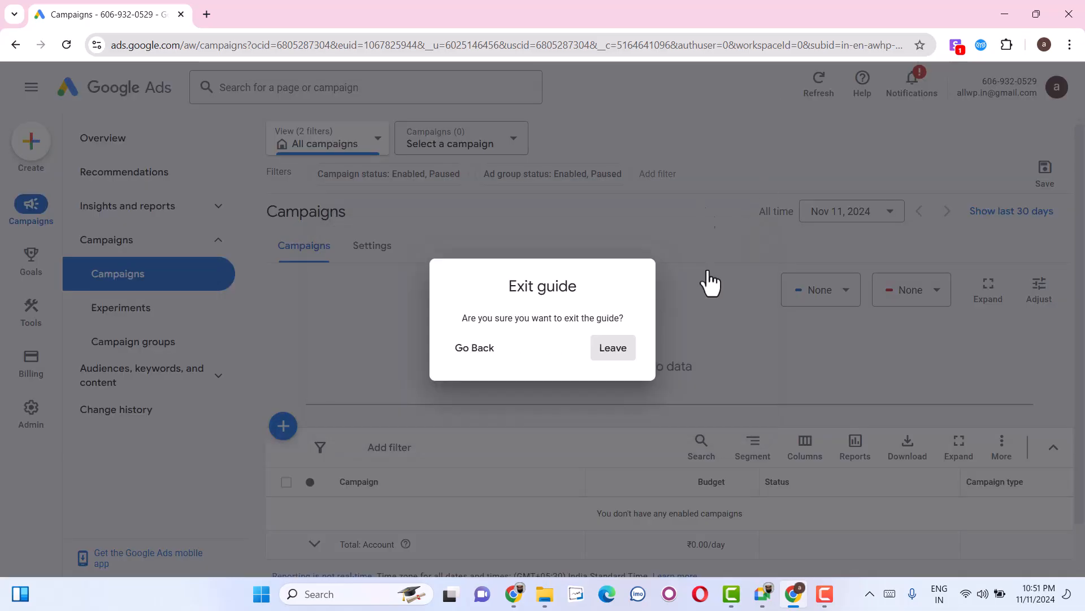
left_click(612, 348)
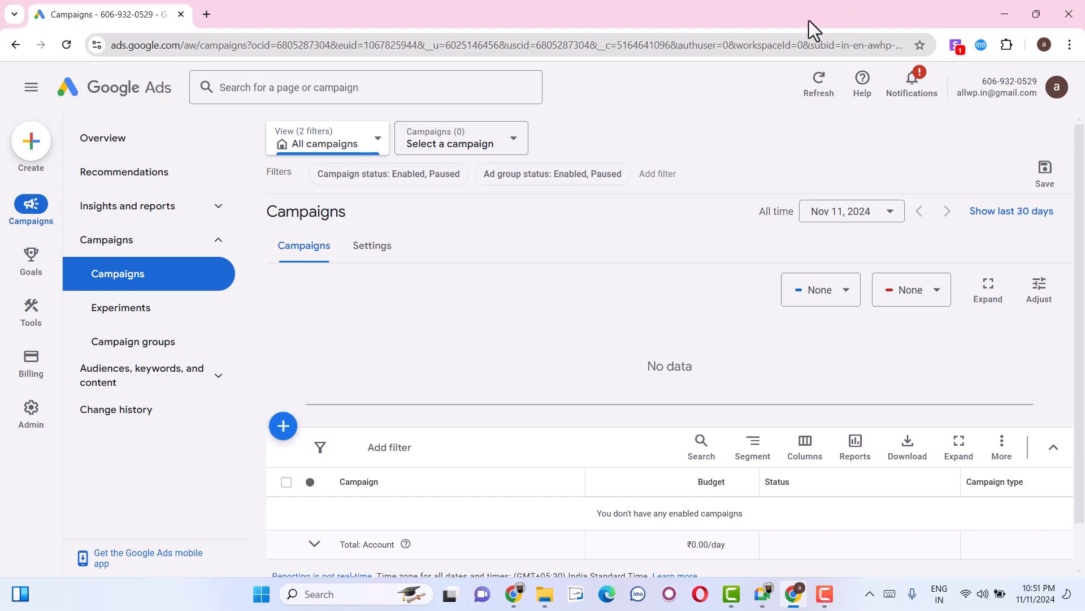
left_click(33, 148)
left_click(35, 149)
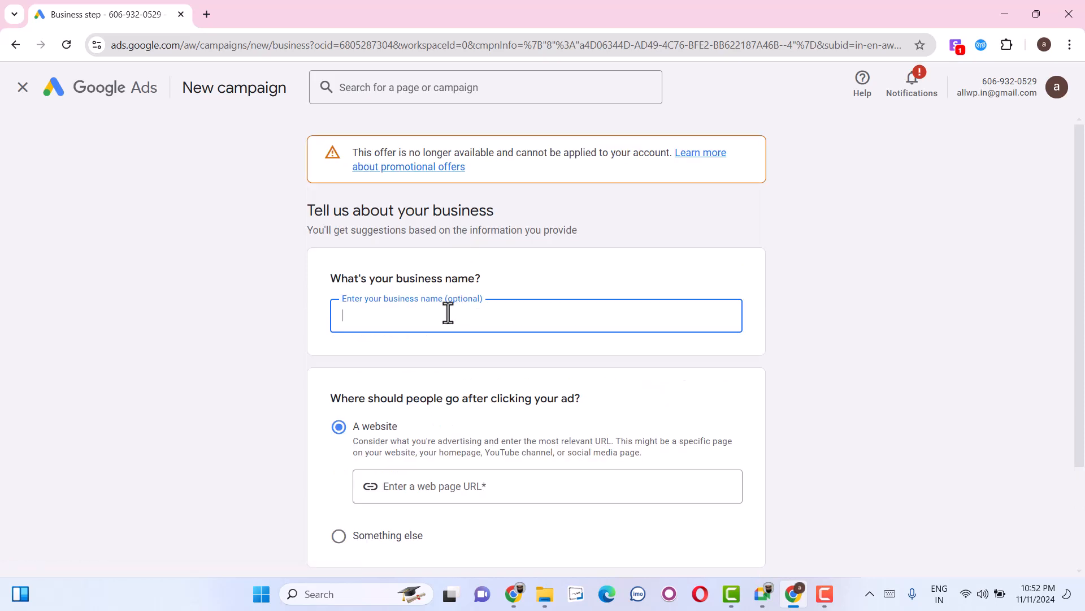
scroll(181, 217, "down", 2)
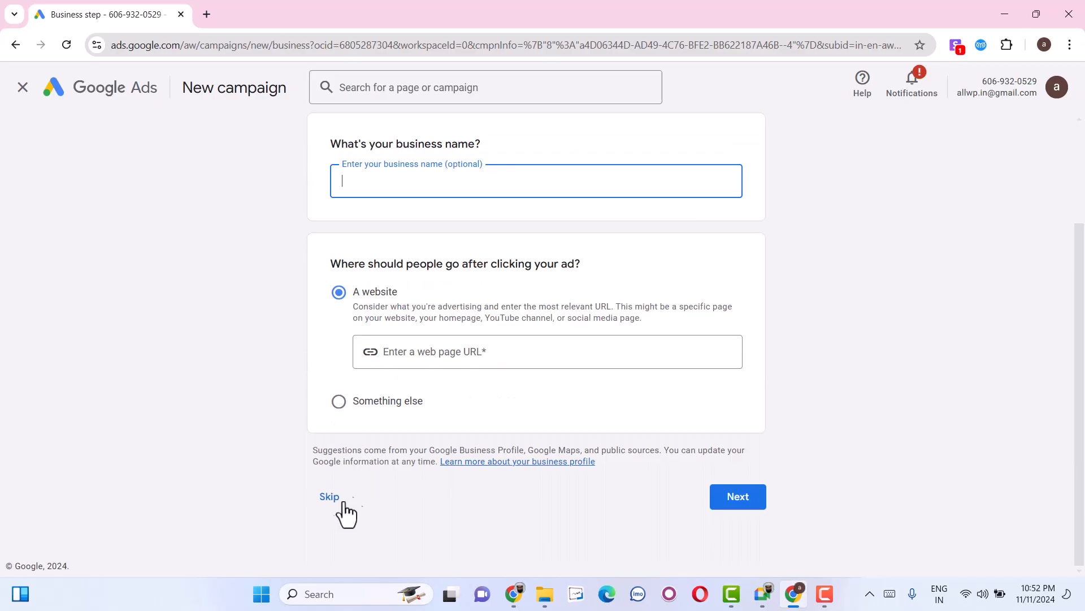
scroll(341, 512, "up", 2)
left_click(23, 87)
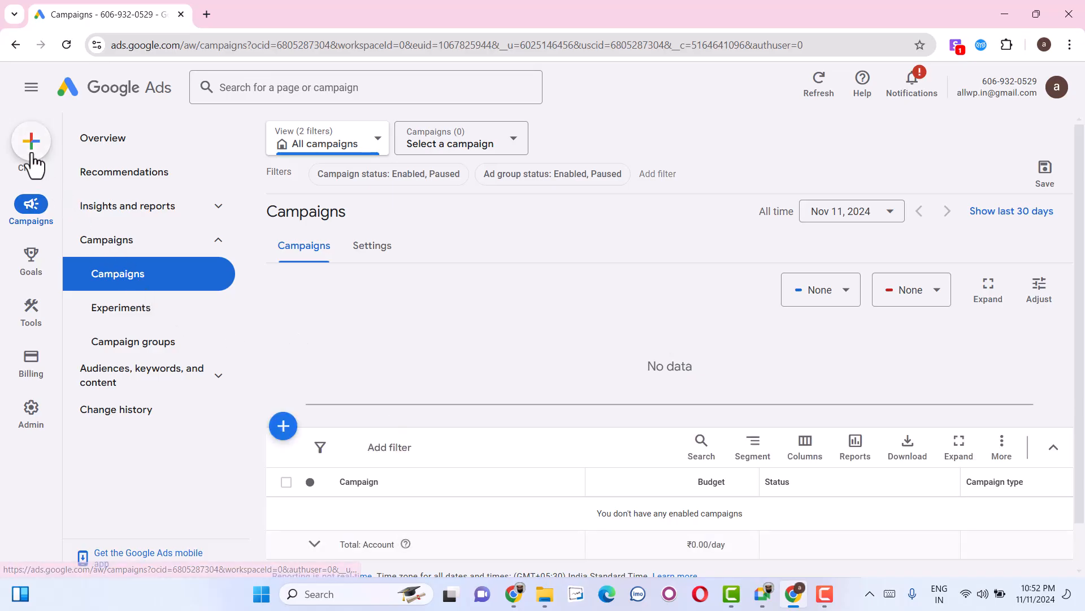
left_click(468, 148)
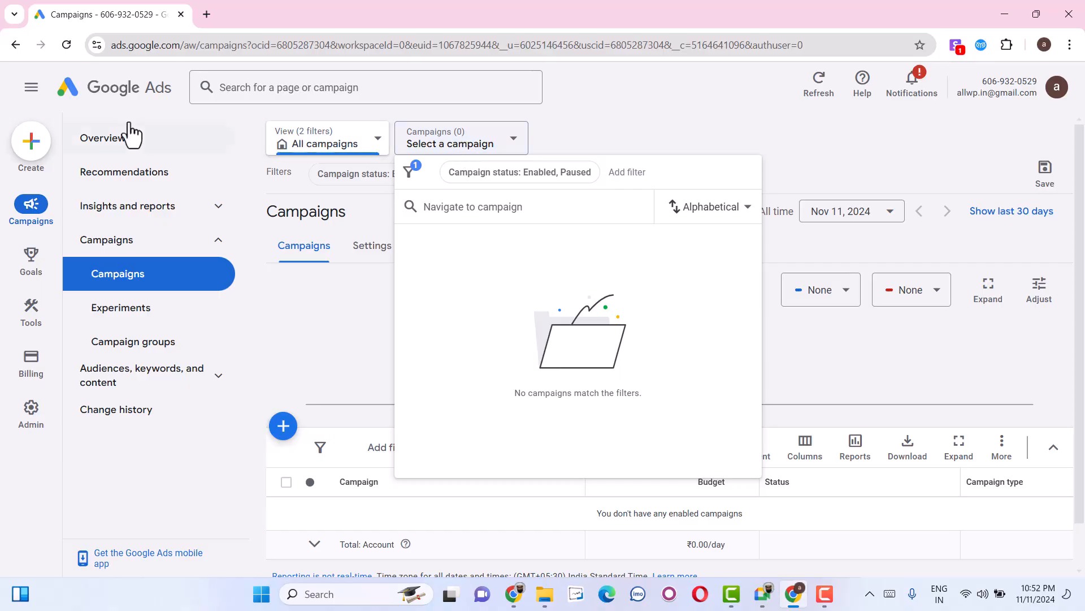
Start a new campaign for the business AllWp with Something else as the ad destination, check the objectives and return to the business details.
left_click(29, 152)
left_click(74, 163)
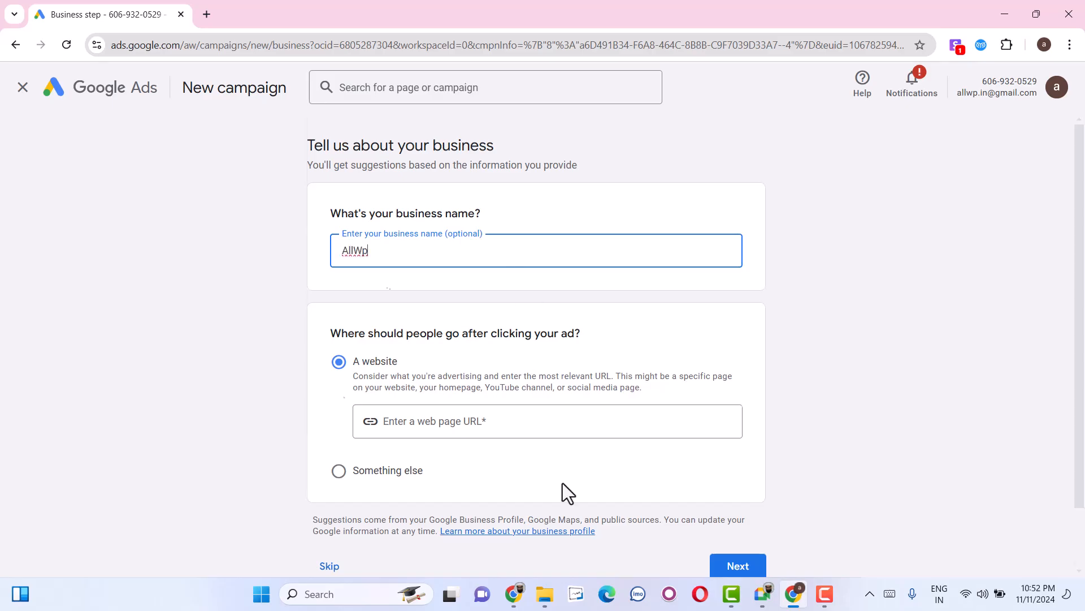
scroll(562, 483, "down", 1)
left_click(381, 398)
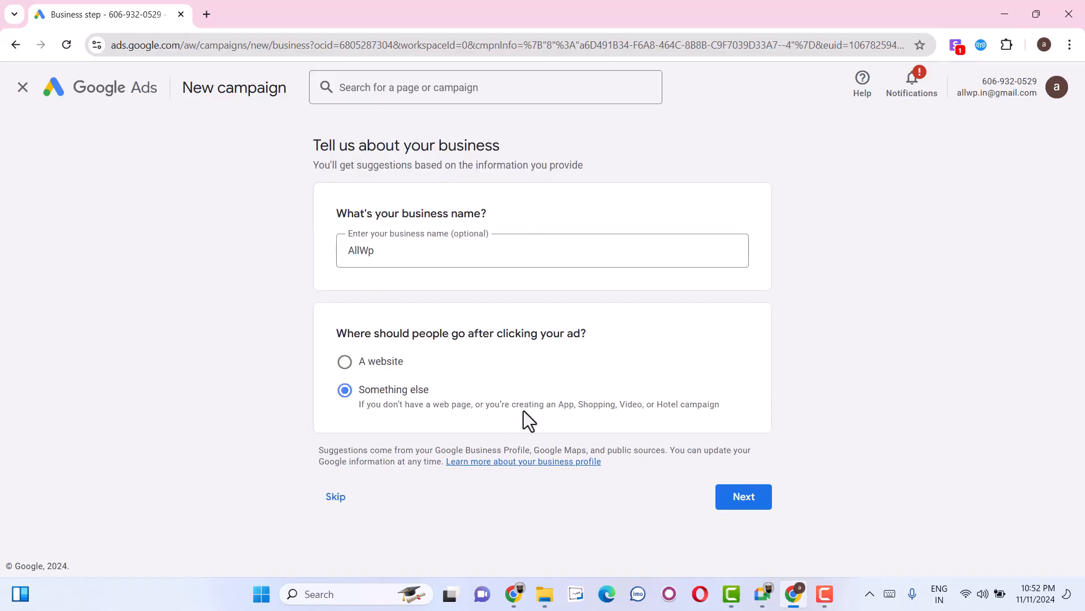
left_click(758, 501)
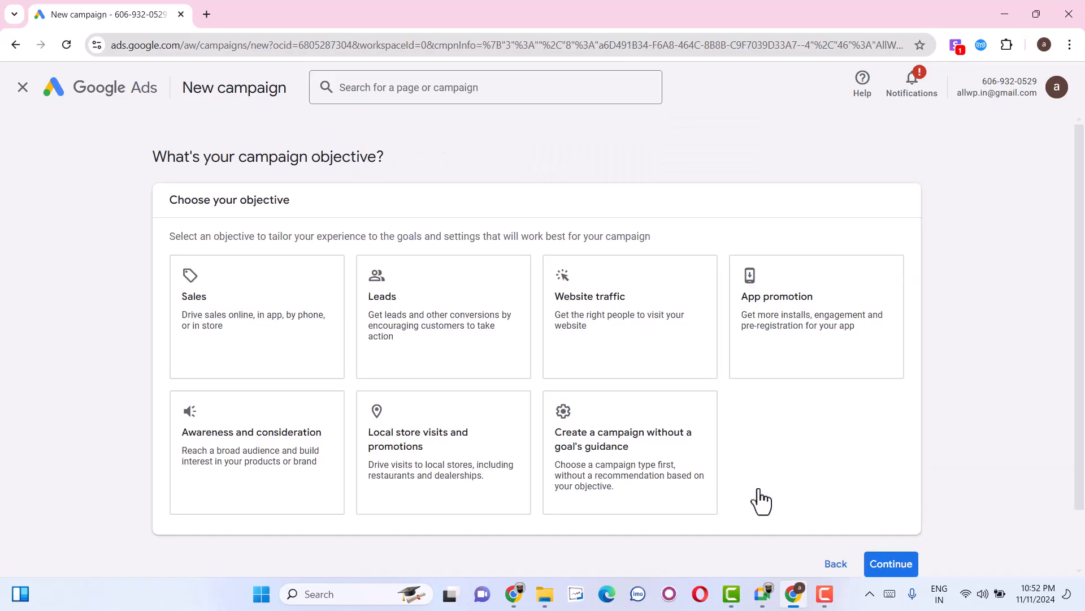
left_click(832, 564)
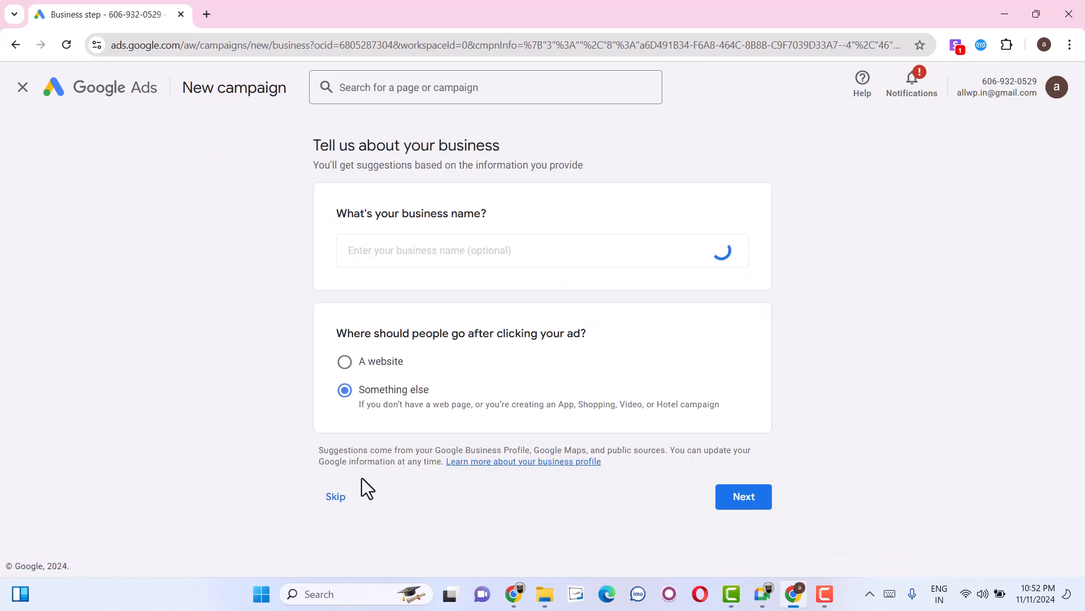
Skip the business details and choose Create a campaign without a goal's guidance as the campaign objective.
left_click(335, 501)
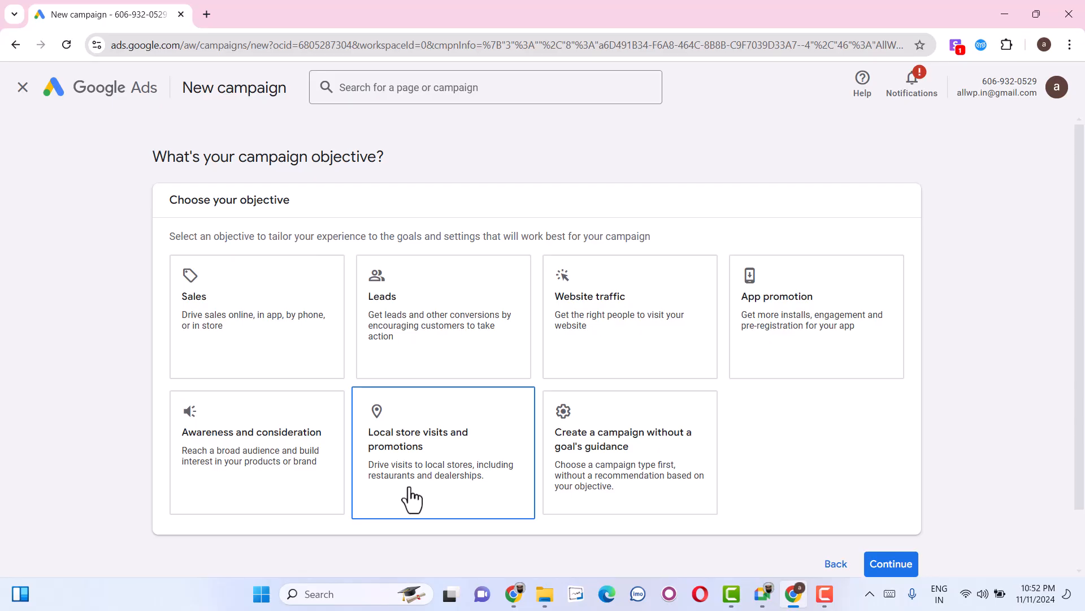
left_click(588, 468)
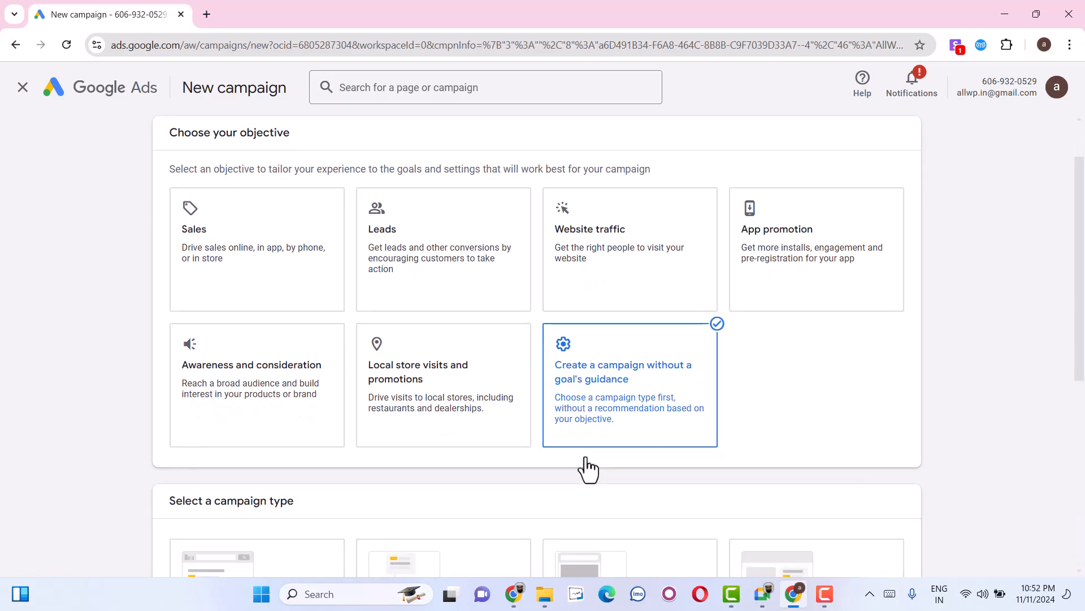
scroll(588, 469, "down", 2)
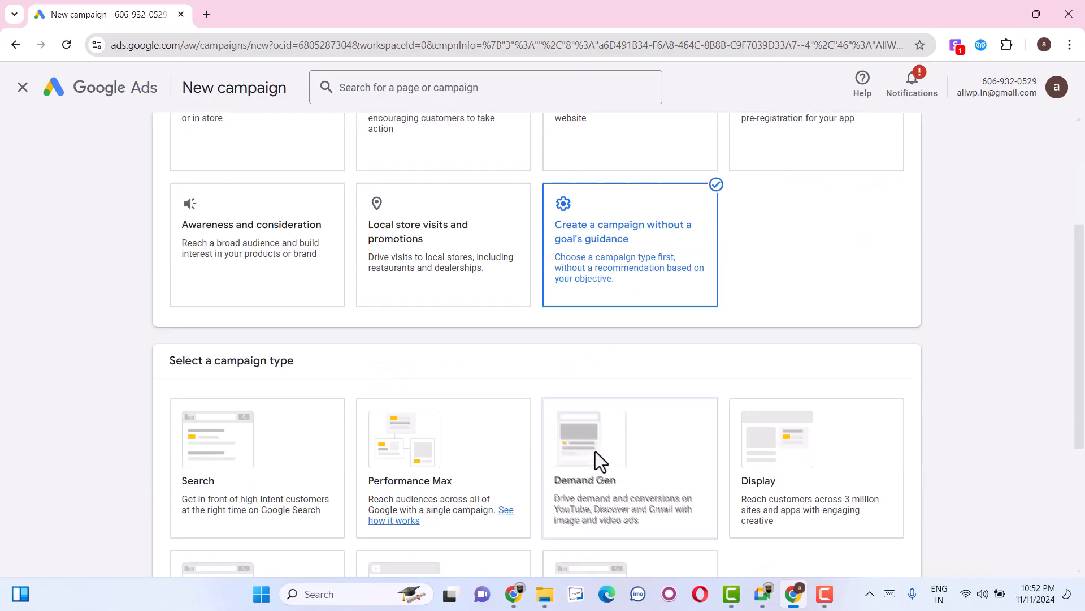
Try the Search and Video campaign types, return to Search and check the results it can aim for.
left_click(197, 468)
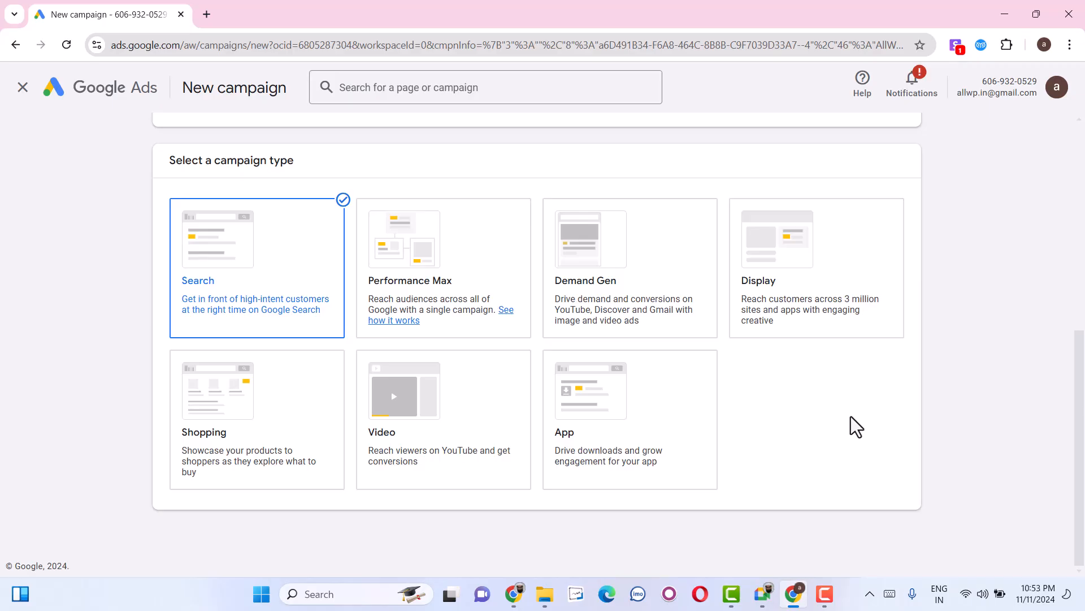
scroll(850, 416, "up", 5)
scroll(850, 416, "down", 5)
scroll(376, 341, "down", 3)
left_click(497, 272)
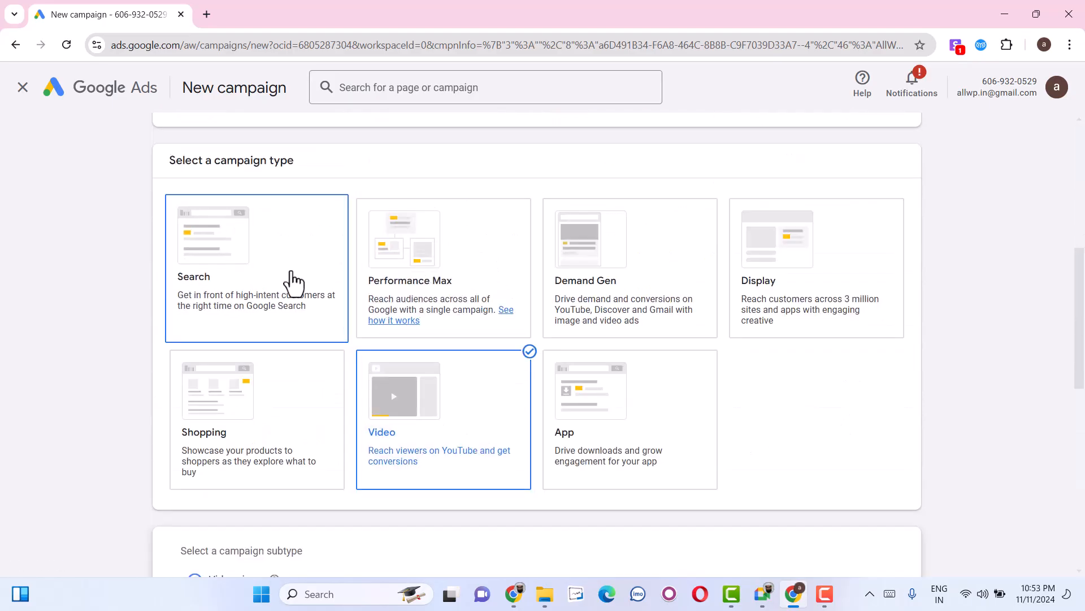
scroll(462, 396, "down", 3)
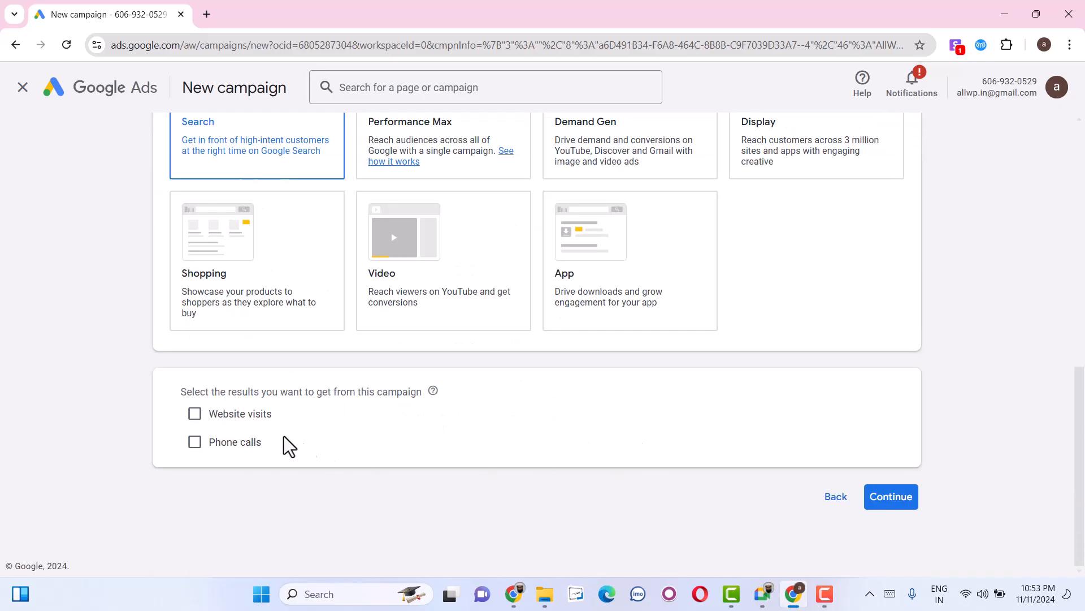
left_click(256, 423)
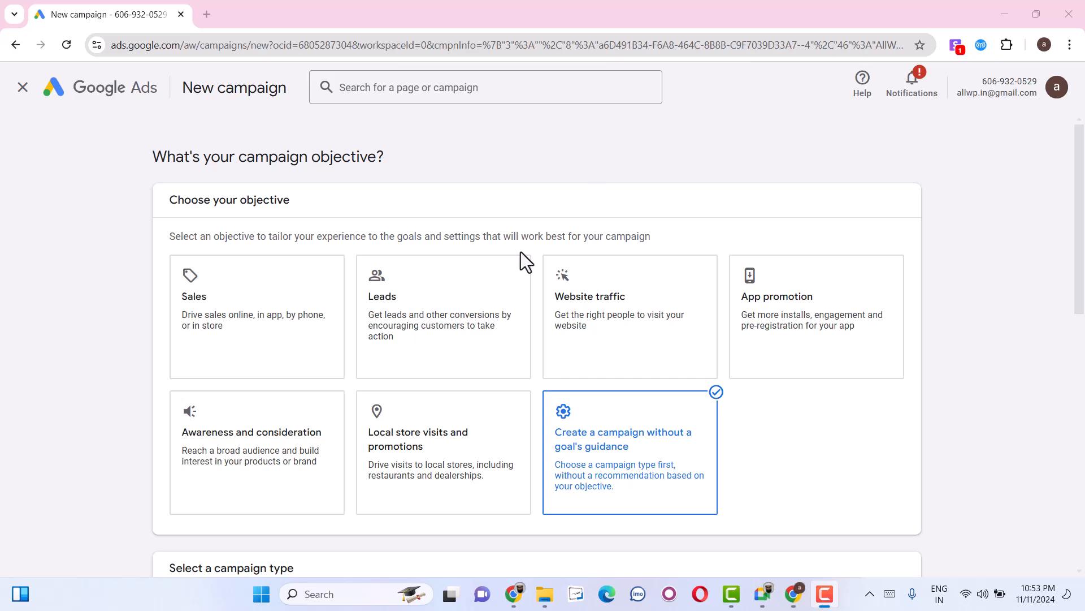
Choose the Leads objective with a Search campaign and enter the business's website under Website visits as the way to reach the goal.
scroll(400, 309, "down", 8)
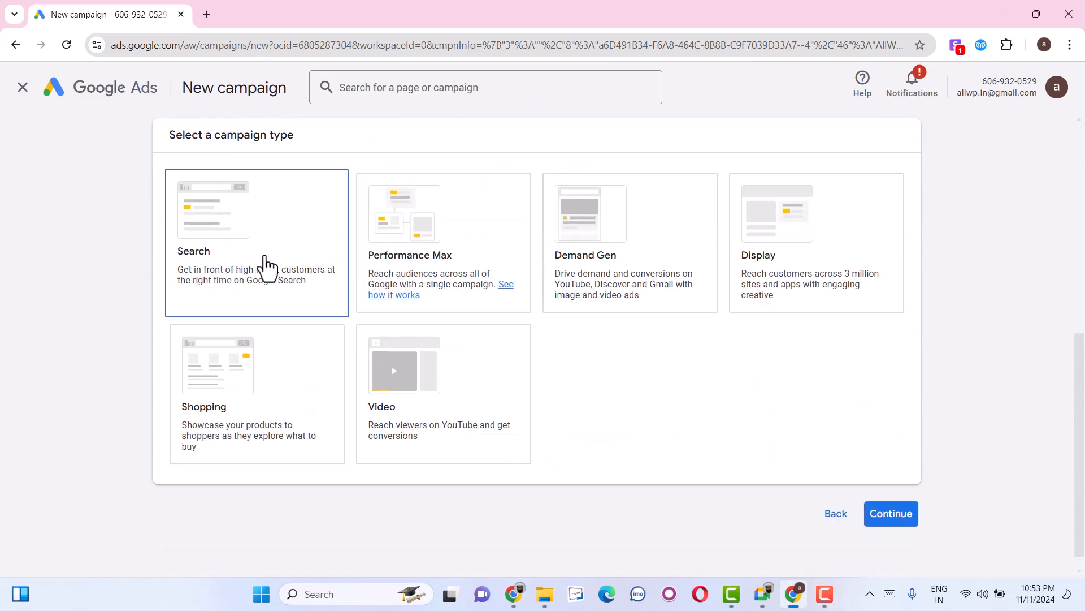
left_click(266, 264)
scroll(274, 296, "down", 2)
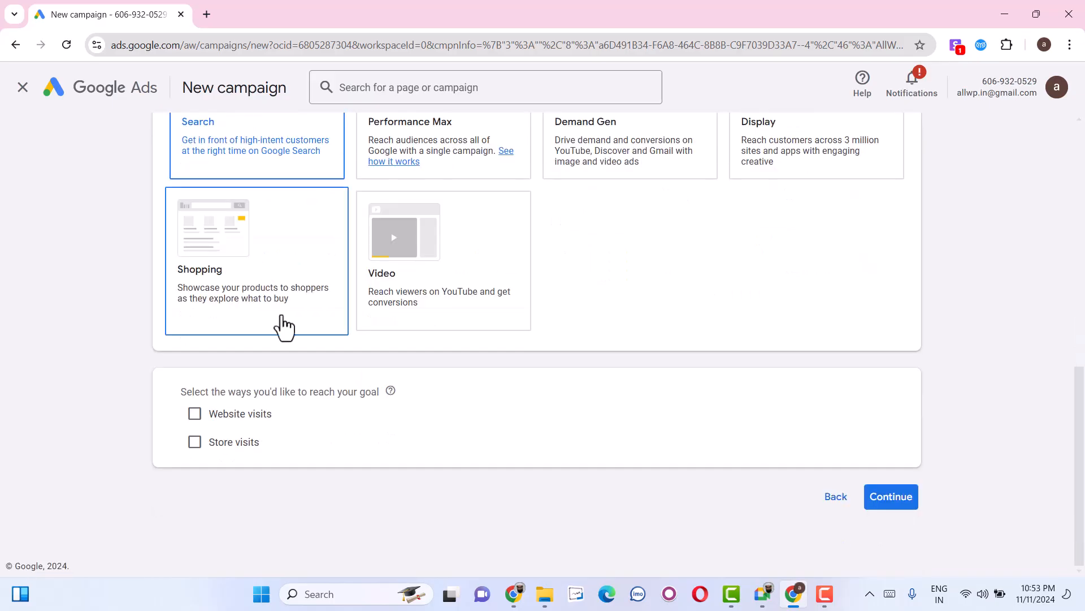
left_click(245, 418)
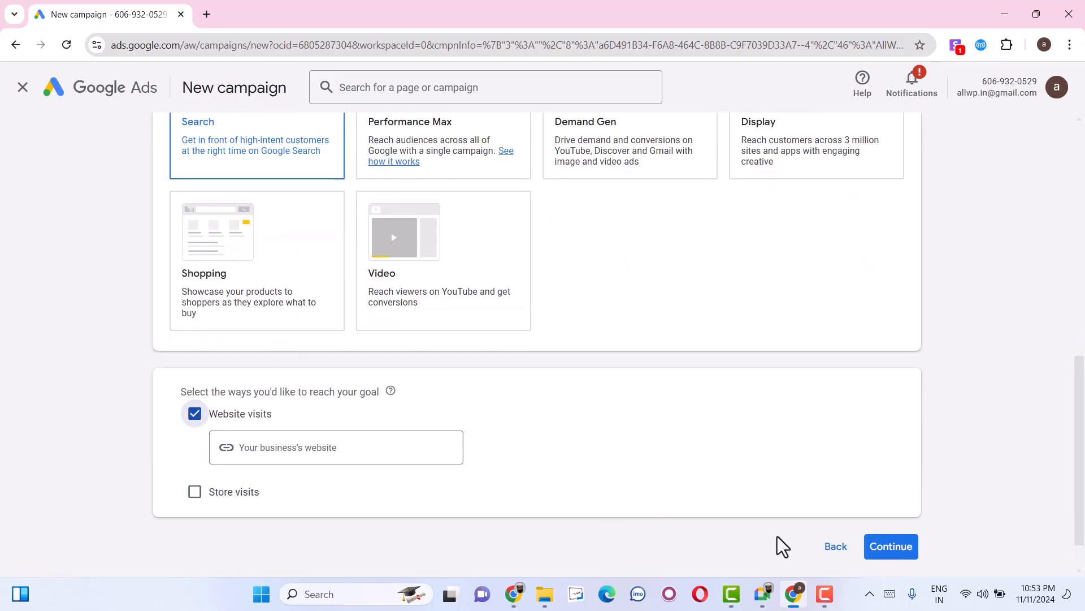
left_click(424, 448)
type("farhanbajrai.com")
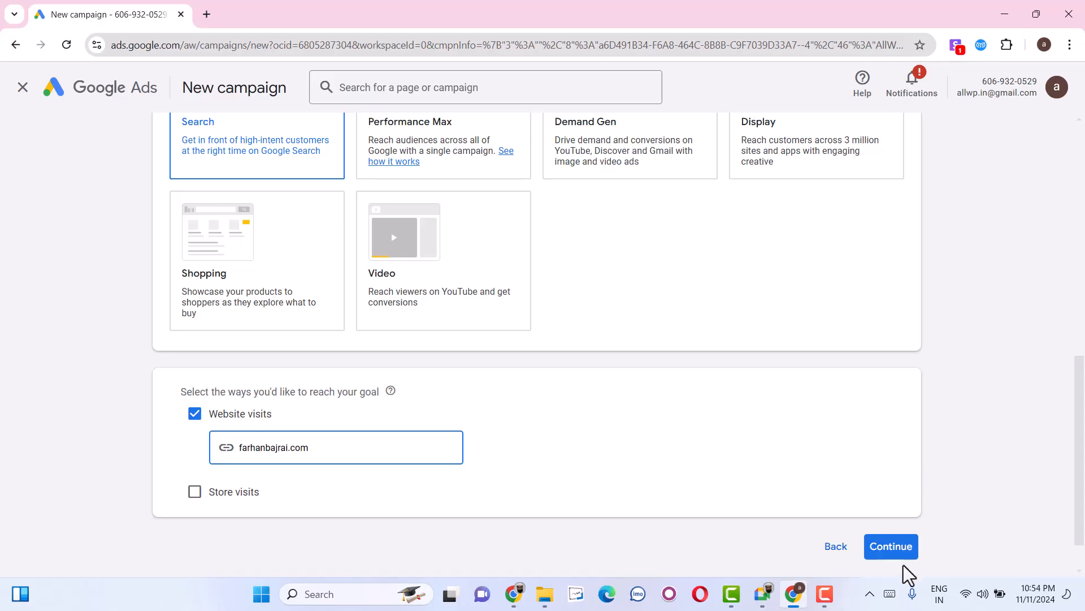
left_click(897, 551)
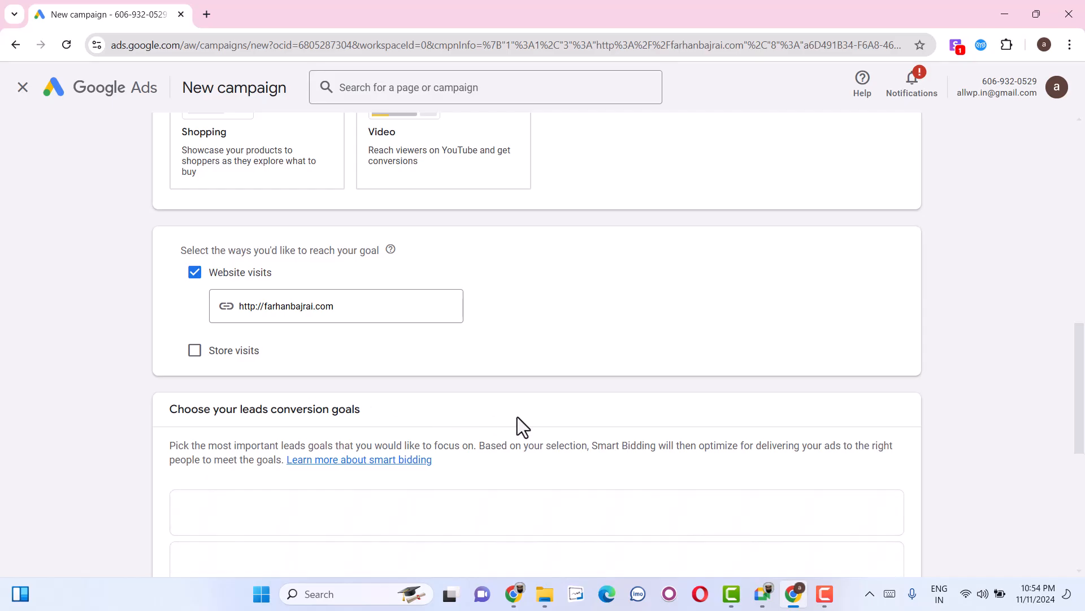
Choose Form submissions from your ads as the leads conversion goal.
scroll(517, 416, "down", 2)
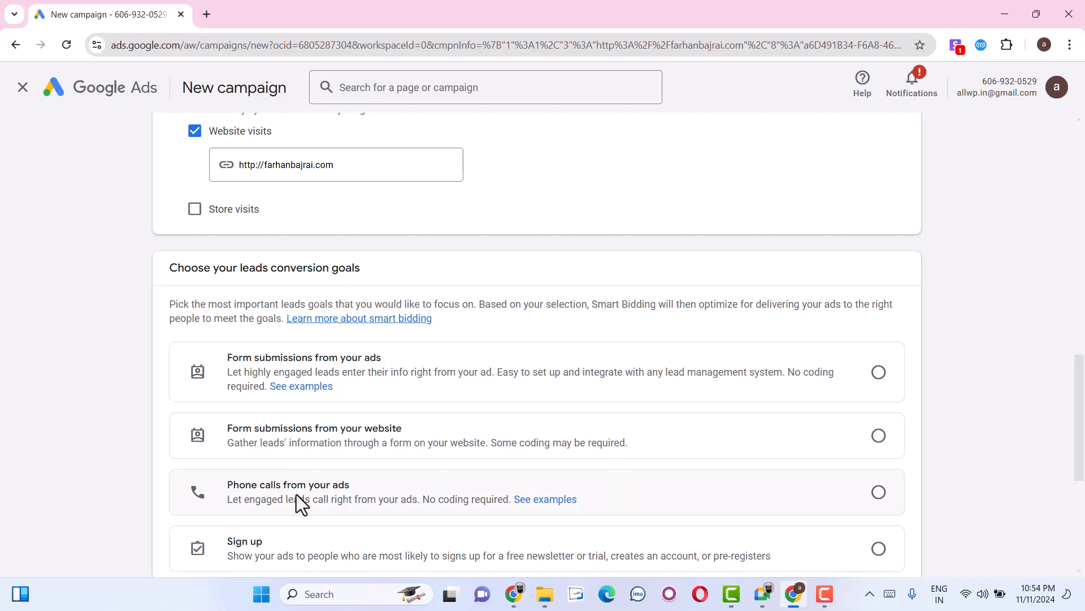
scroll(301, 504, "down", 1)
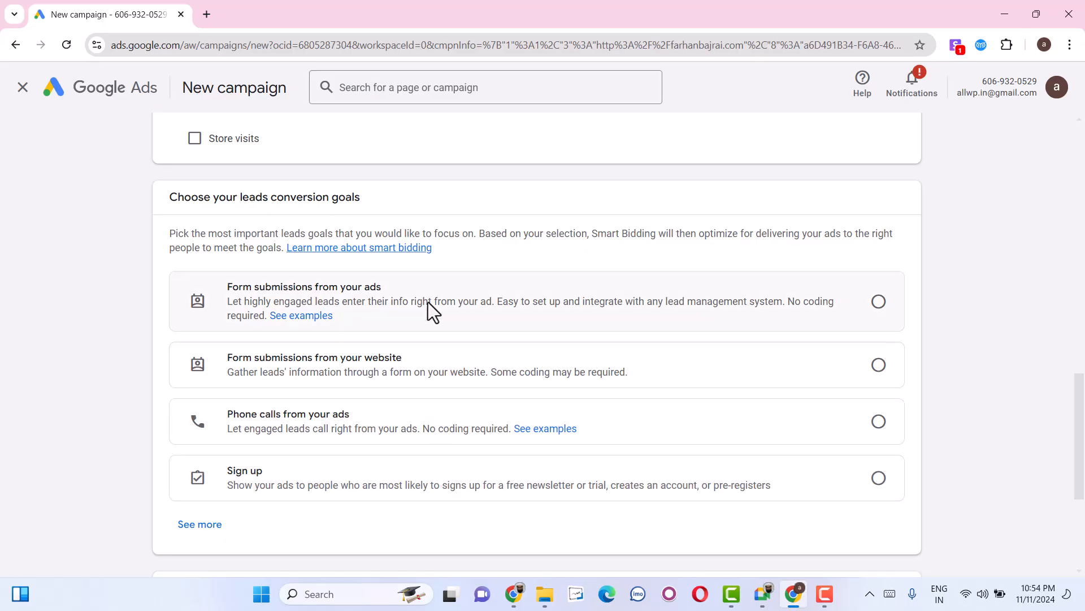
left_click(879, 303)
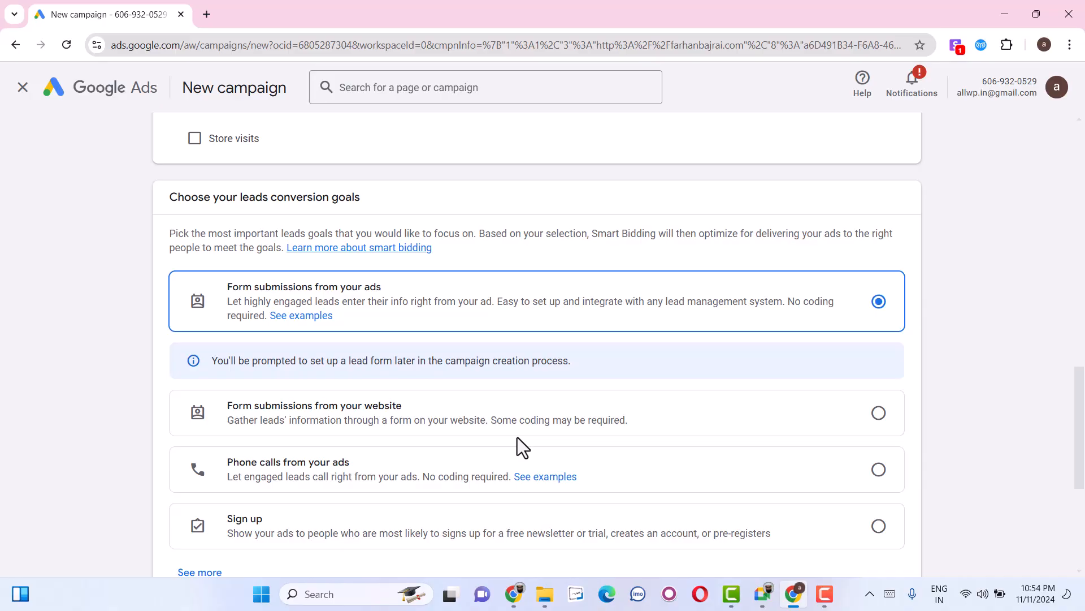
scroll(517, 446, "down", 5)
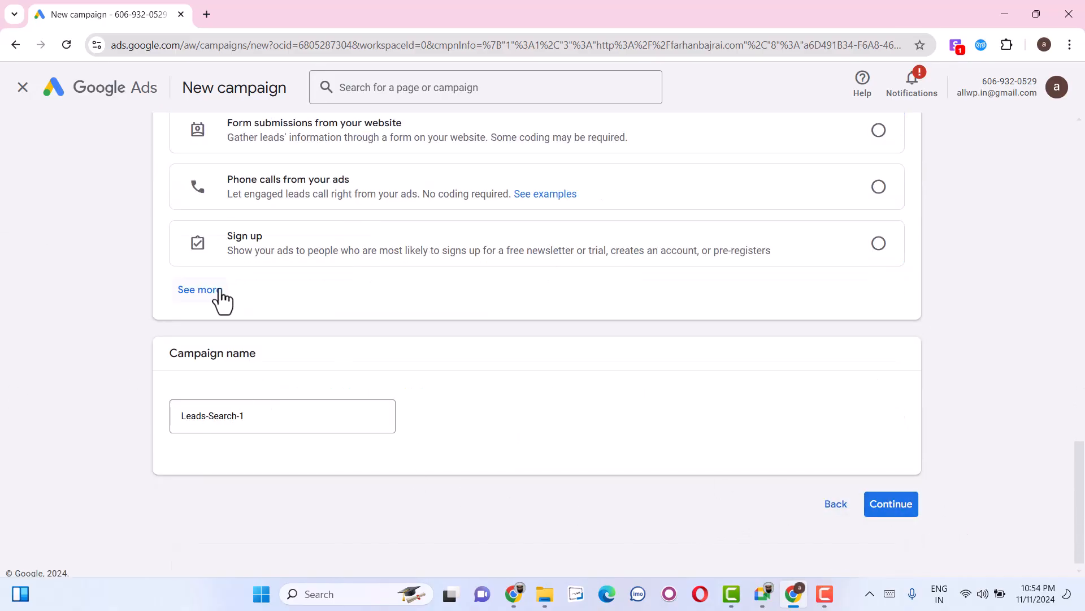
Expand and review the additional leads conversion goals and continue to the bidding settings with the suggested campaign name.
left_click(199, 289)
scroll(325, 384, "down", 3)
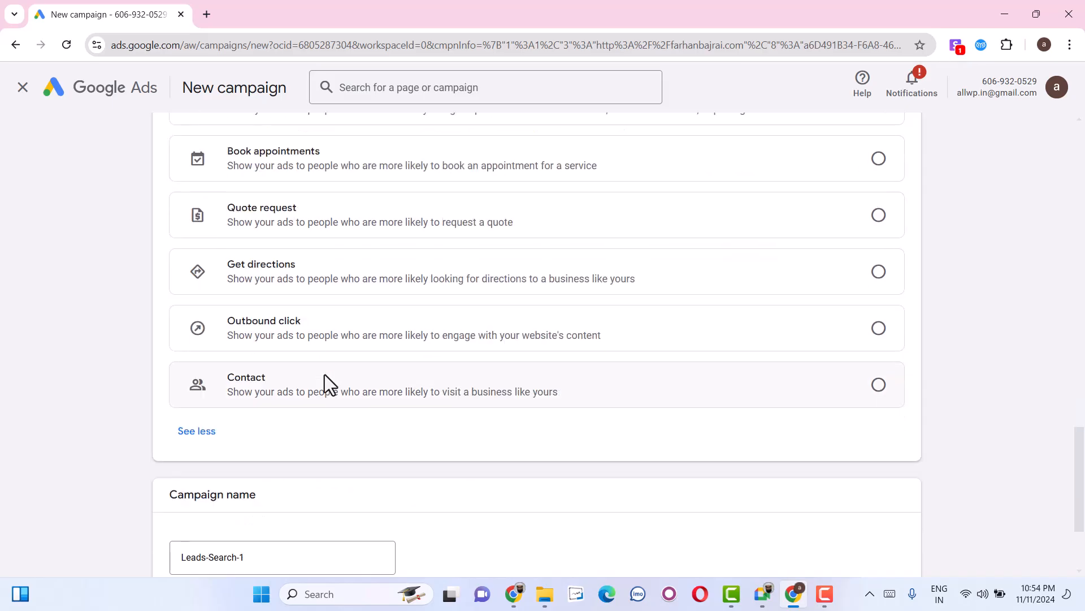
scroll(335, 383, "up", 5)
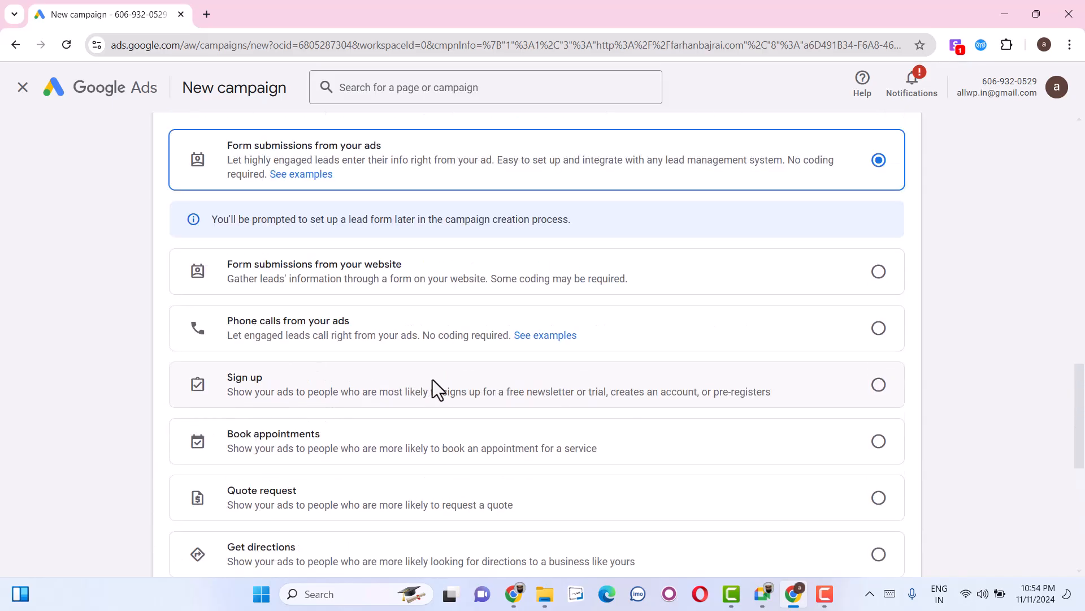
scroll(461, 390, "up", 5)
scroll(453, 393, "down", 4)
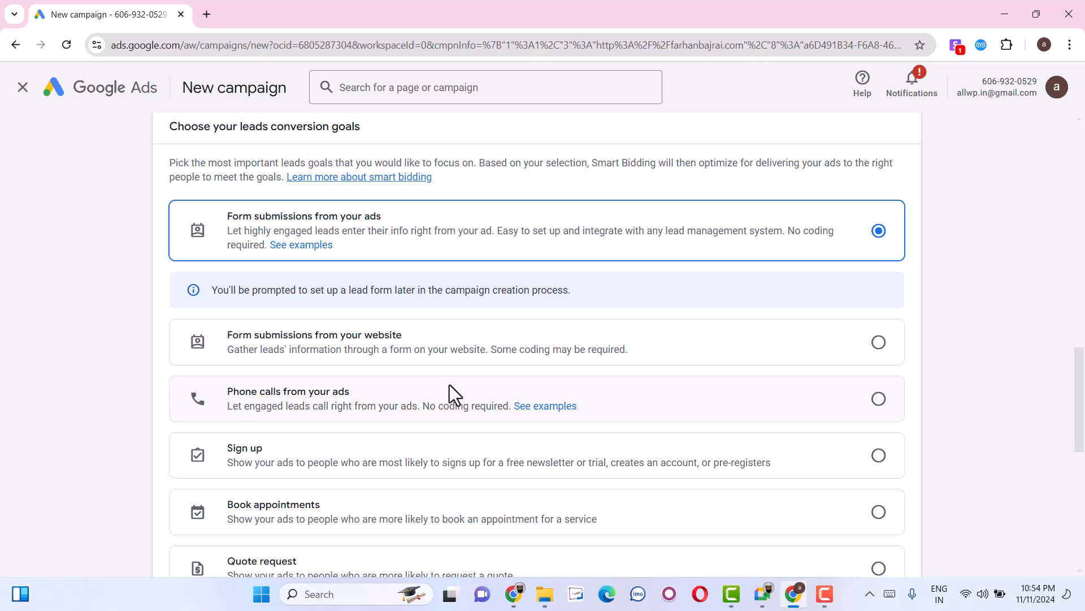
scroll(450, 390, "down", 5)
scroll(497, 430, "down", 4)
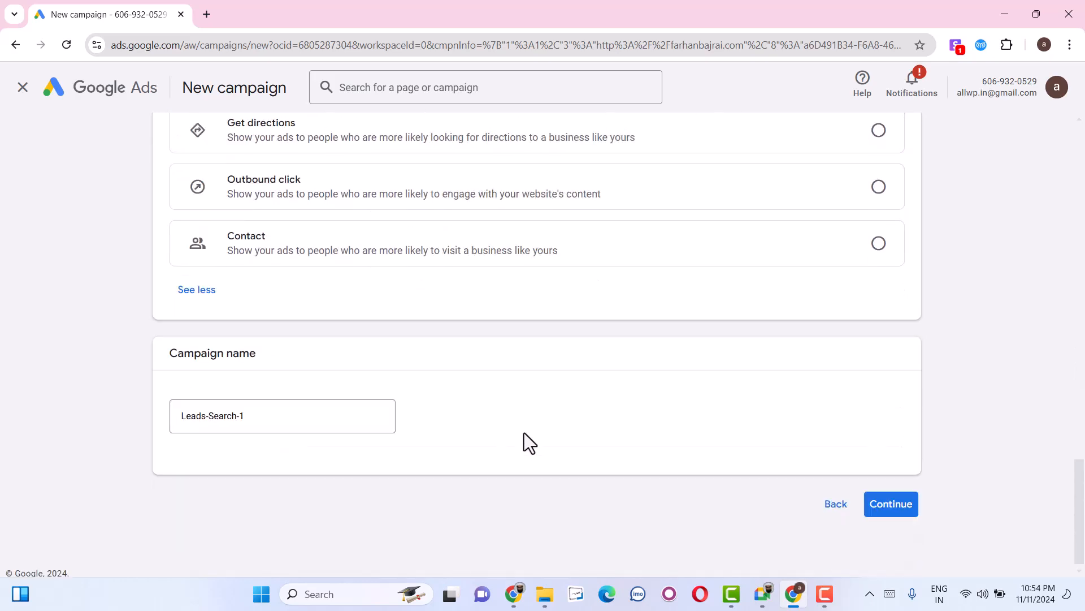
left_click(905, 514)
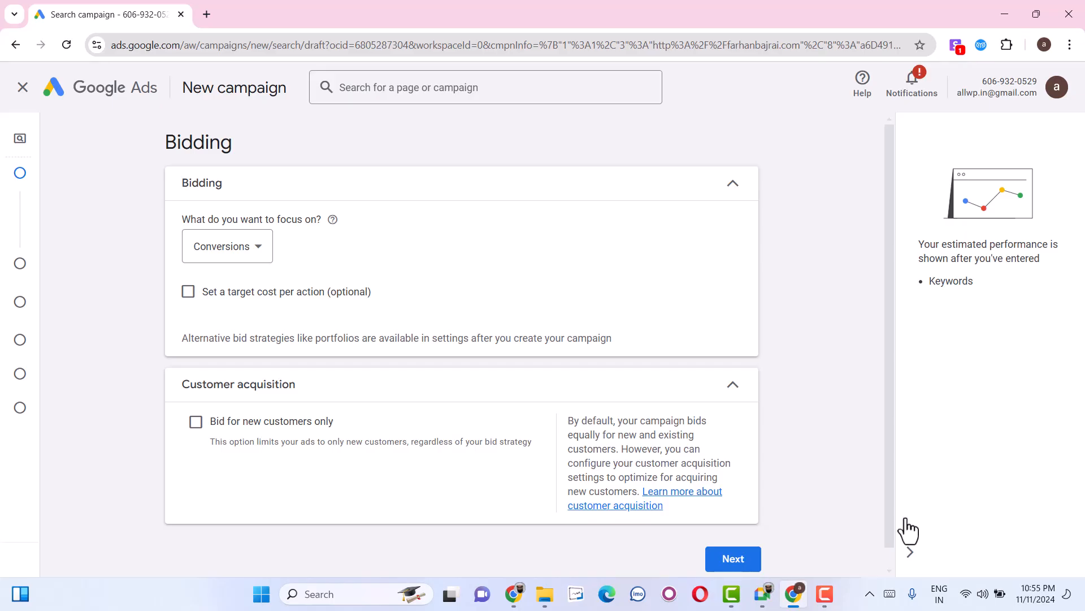
Accept Conversions as the bidding focus and exclude the Google Search Partners Network and Google Display Network from the campaign.
left_click(742, 562)
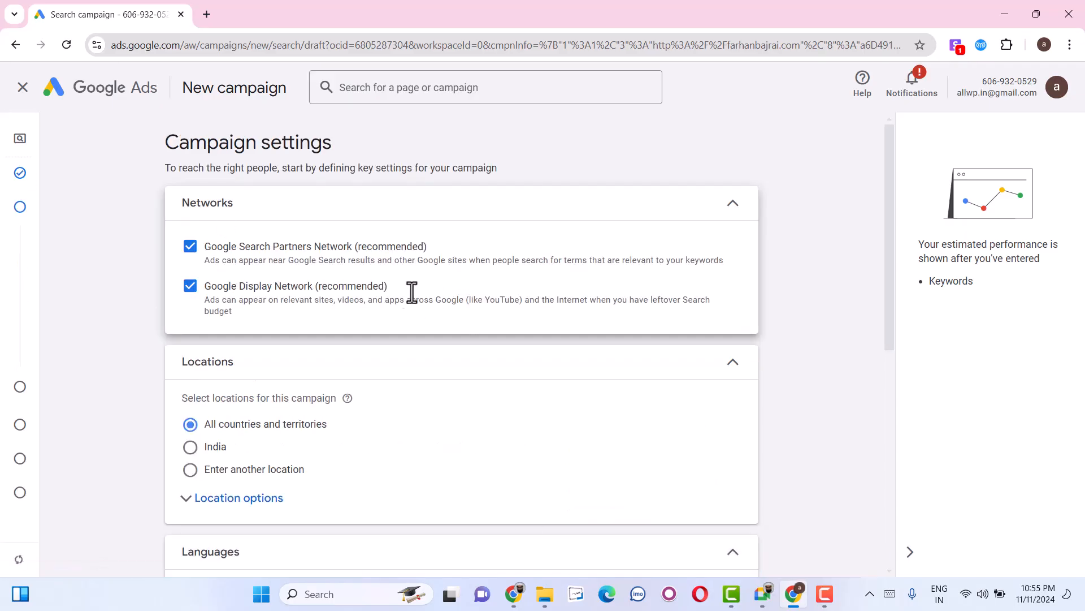
left_click(358, 253)
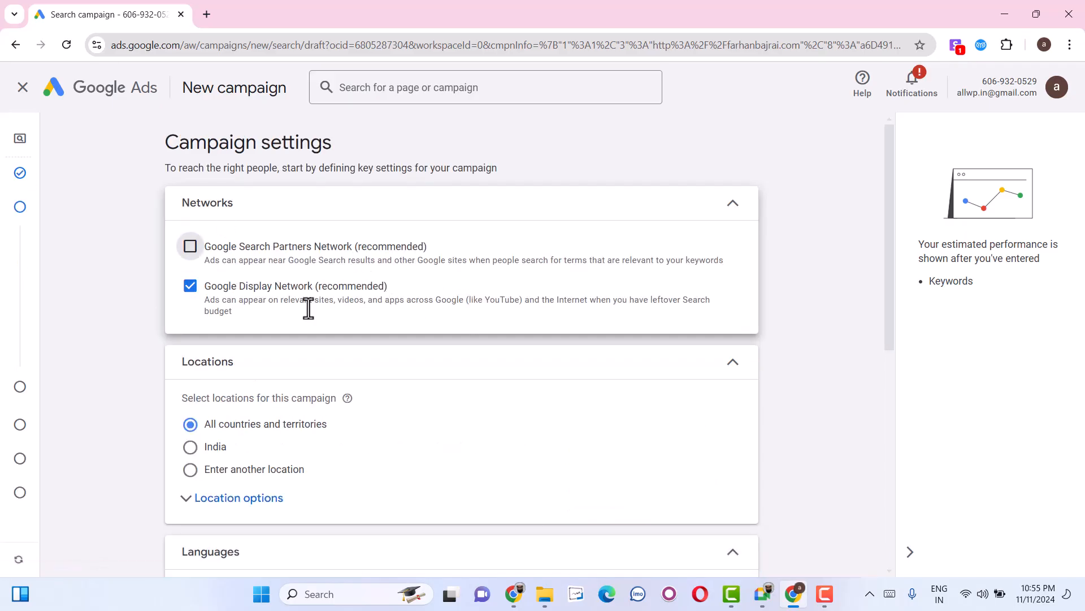
left_click(246, 286)
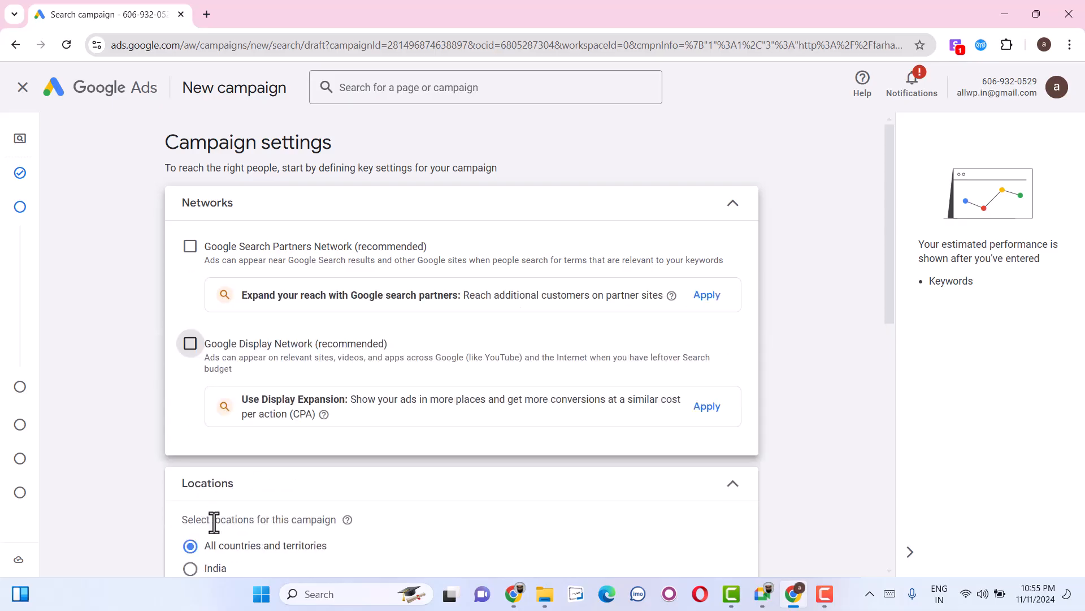
Target the campaign at Hyderabad, Telangana, India, restricted to Presence: People in or regularly in your included locations.
scroll(213, 529, "down", 2)
left_click(206, 451)
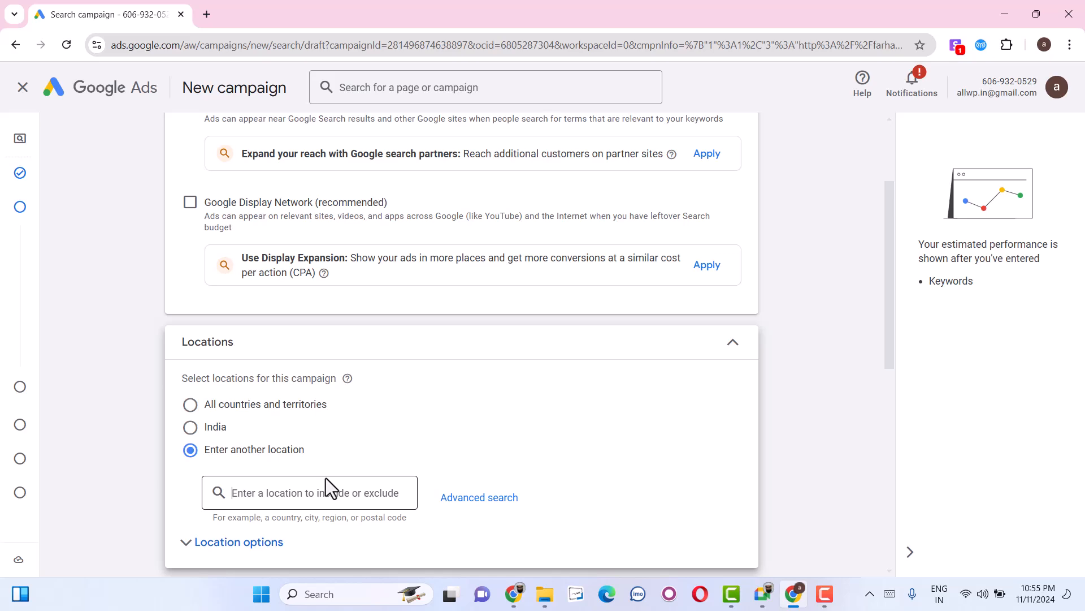
type("Hyderabad")
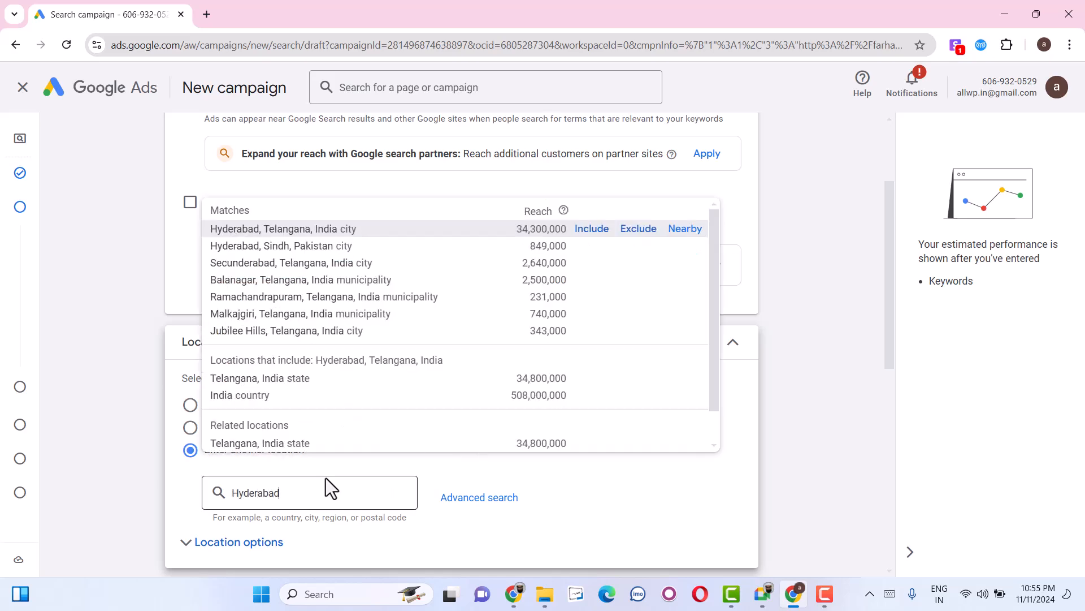
left_click(591, 229)
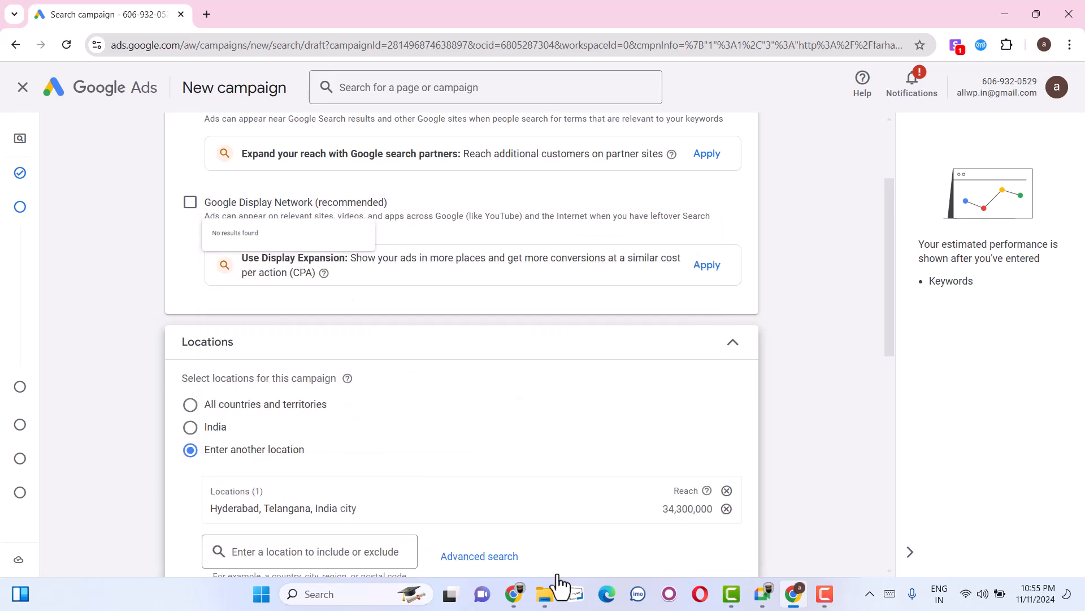
scroll(628, 432, "down", 5)
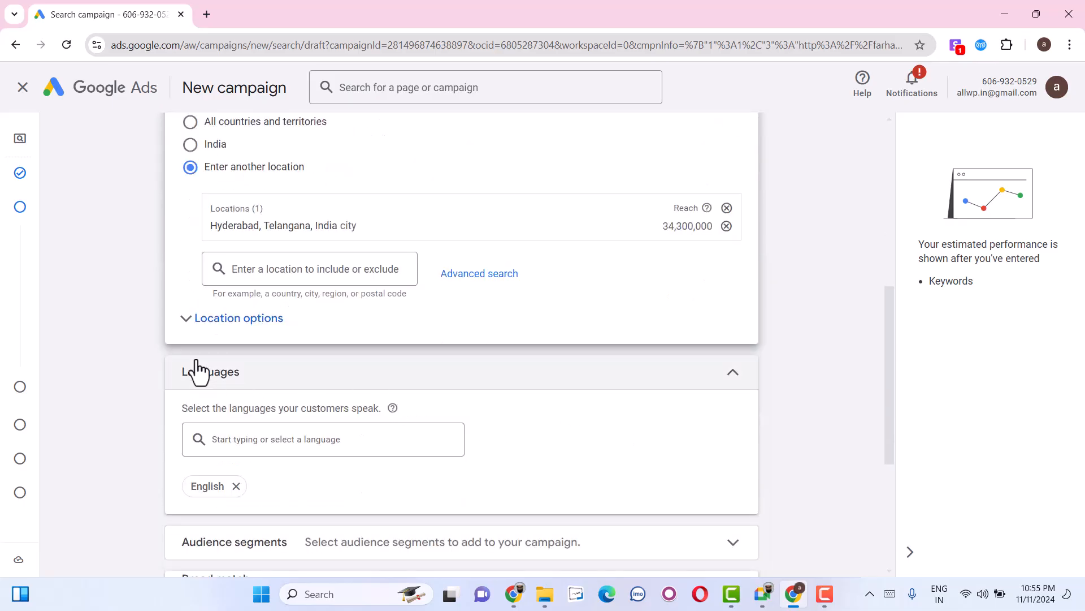
left_click(225, 323)
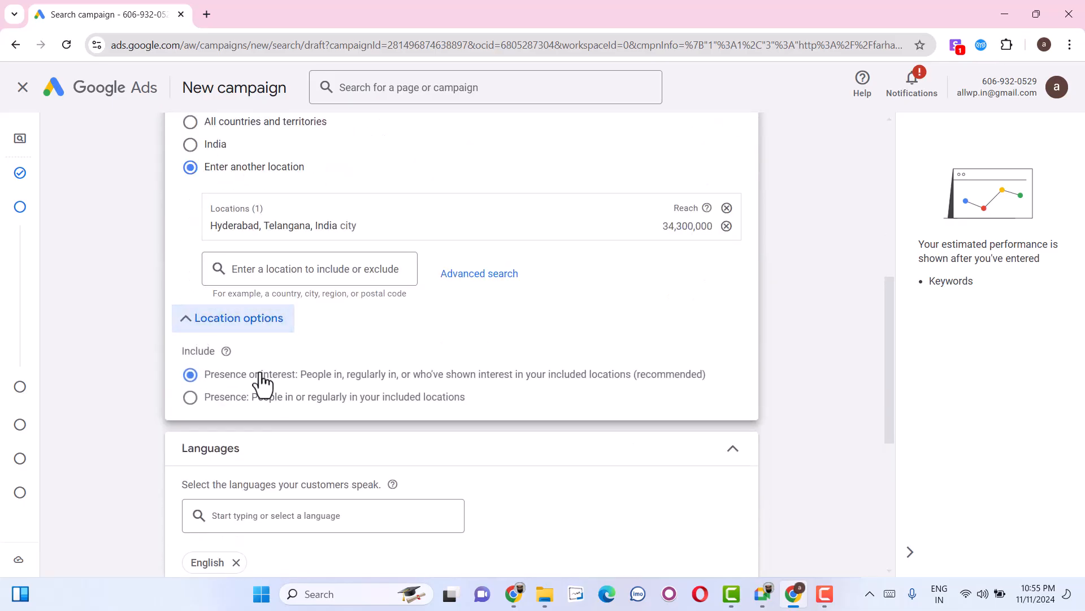
left_click(229, 399)
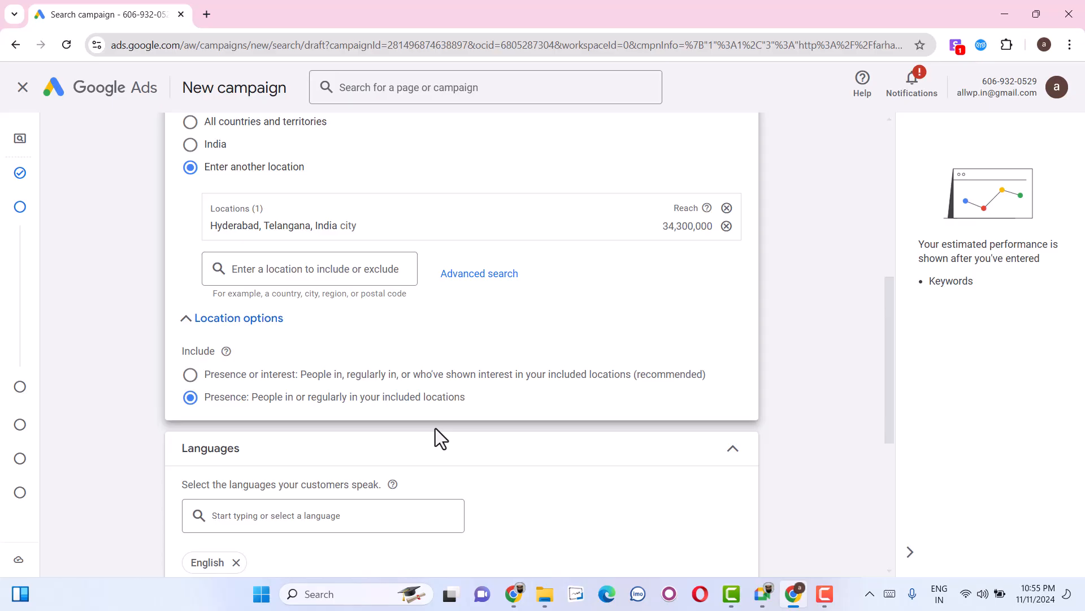
Review the language, broad match and additional campaign settings and proceed to keyword and asset generation.
scroll(435, 428, "down", 4)
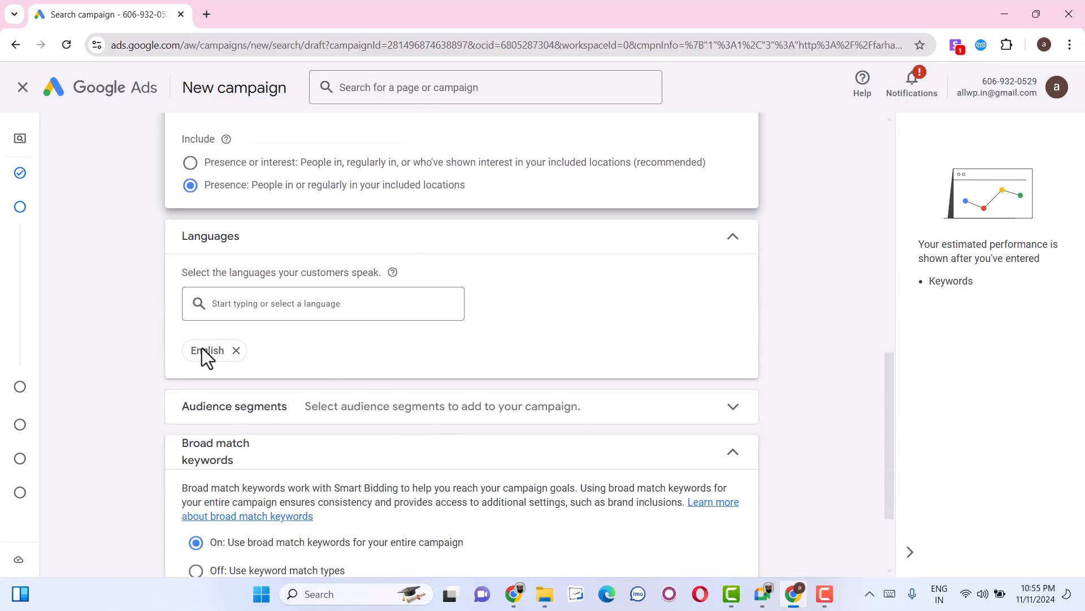
scroll(224, 419, "down", 1)
scroll(222, 463, "down", 1)
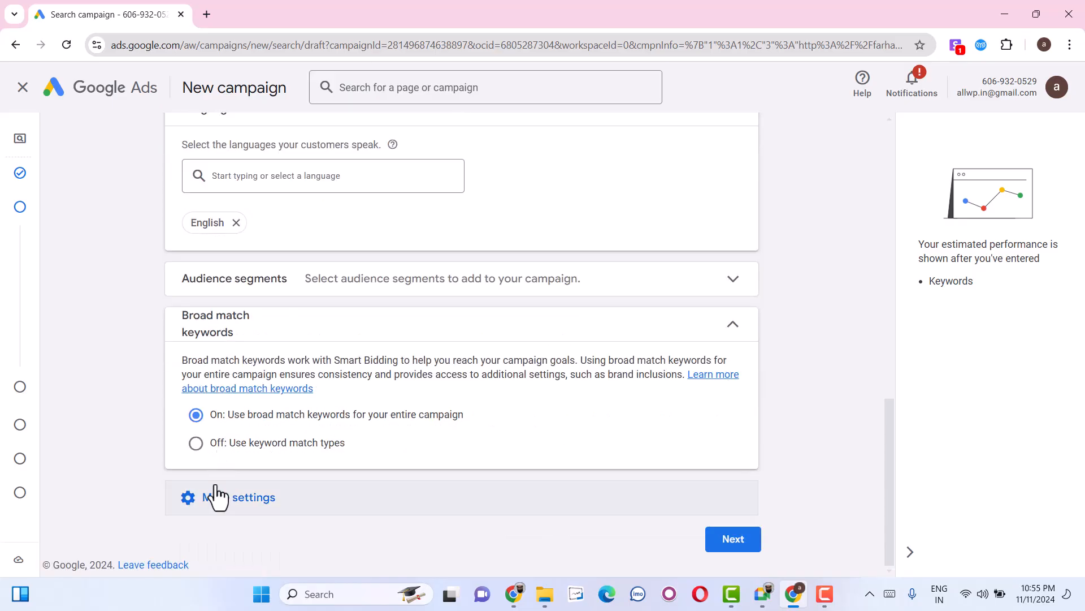
left_click(220, 505)
scroll(426, 483, "down", 2)
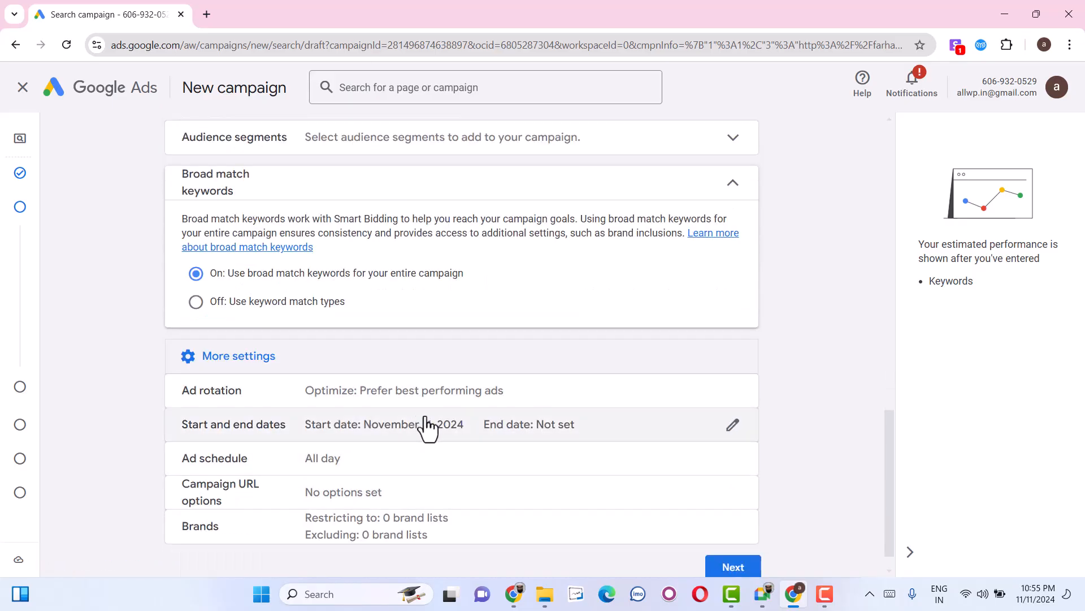
scroll(310, 516, "down", 1)
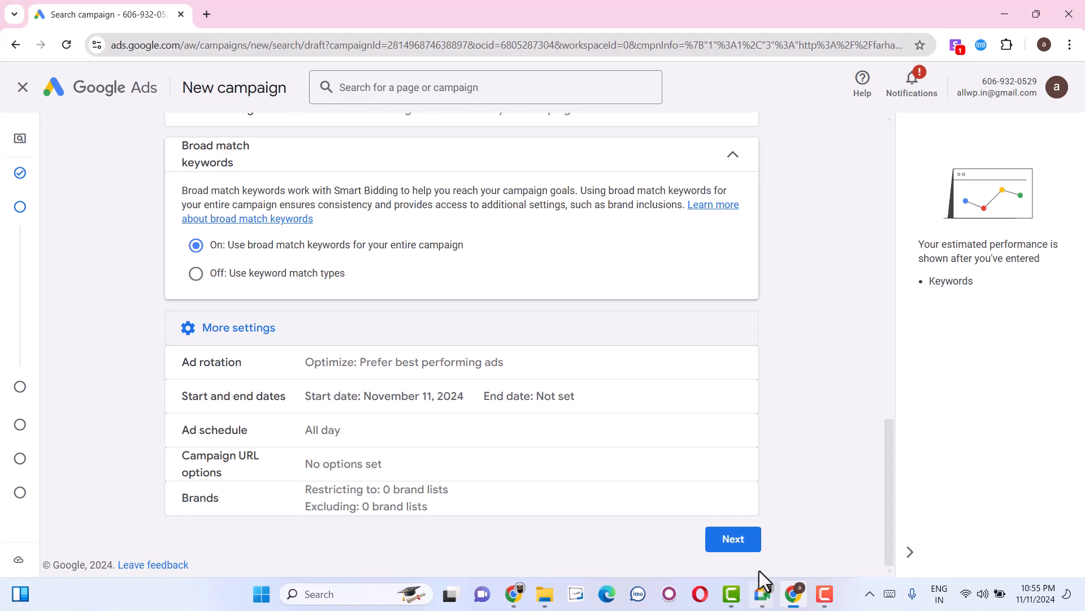
left_click(750, 546)
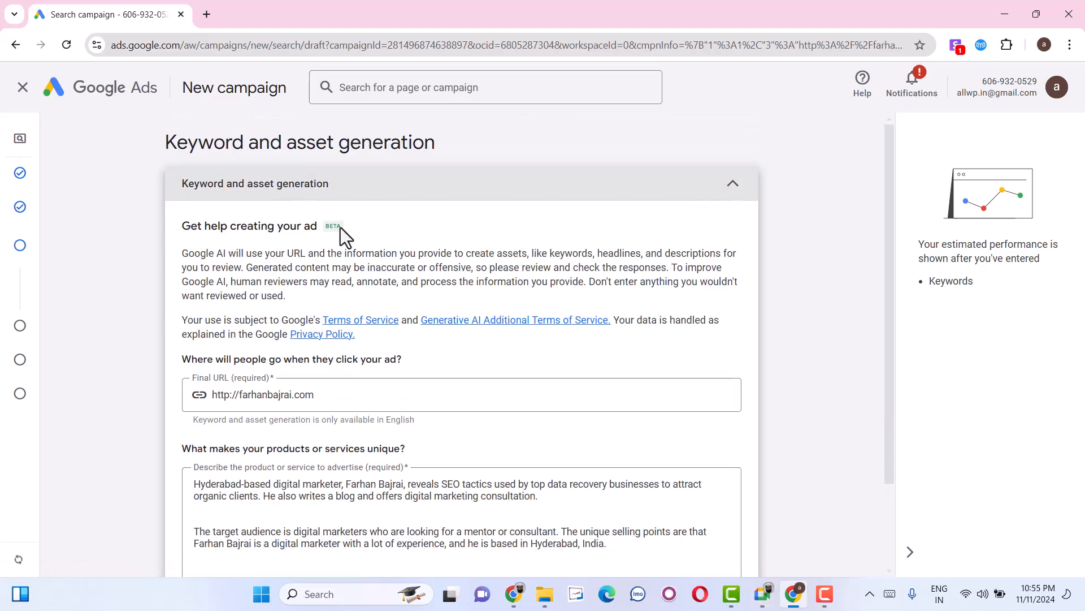
Skip the AI keyword and asset generation and continue to the keywords of the first ad group.
scroll(339, 344, "down", 2)
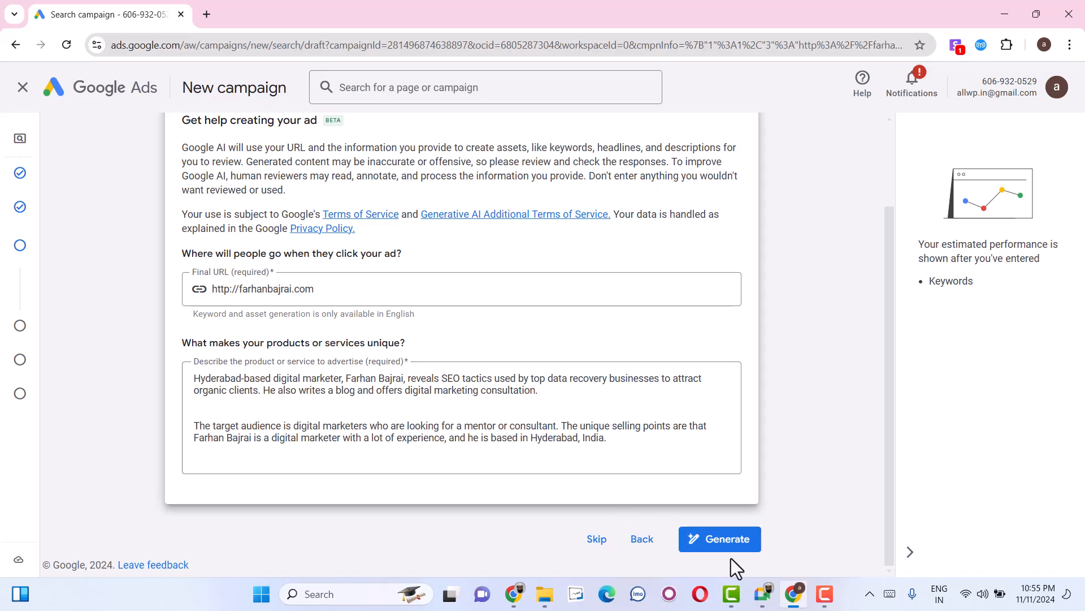
left_click(601, 547)
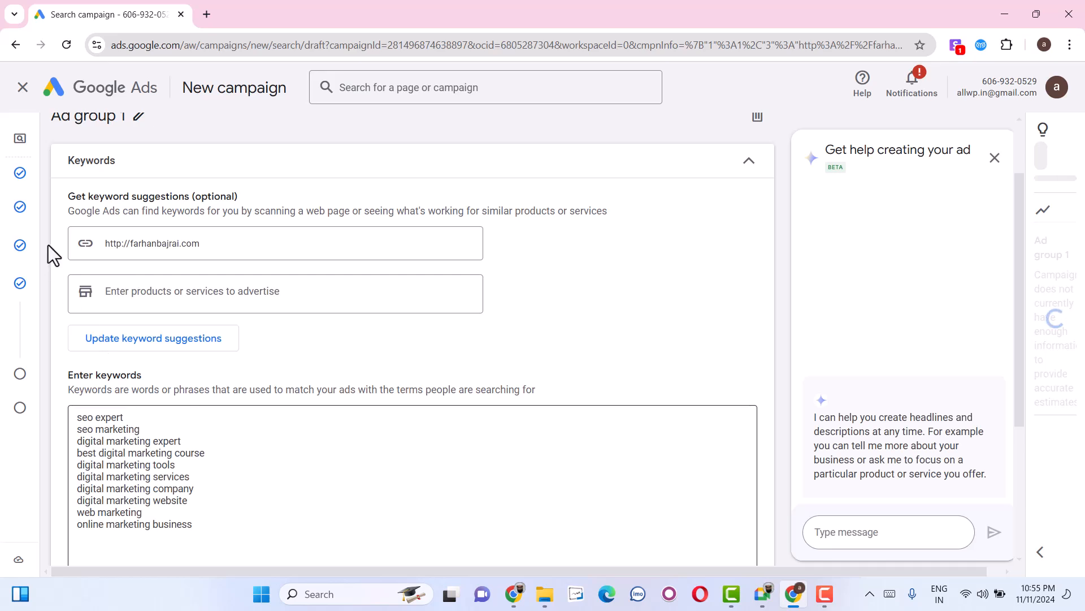
Try digital as a product or service to advertise and exit the New keywords experience guide.
left_click(205, 299)
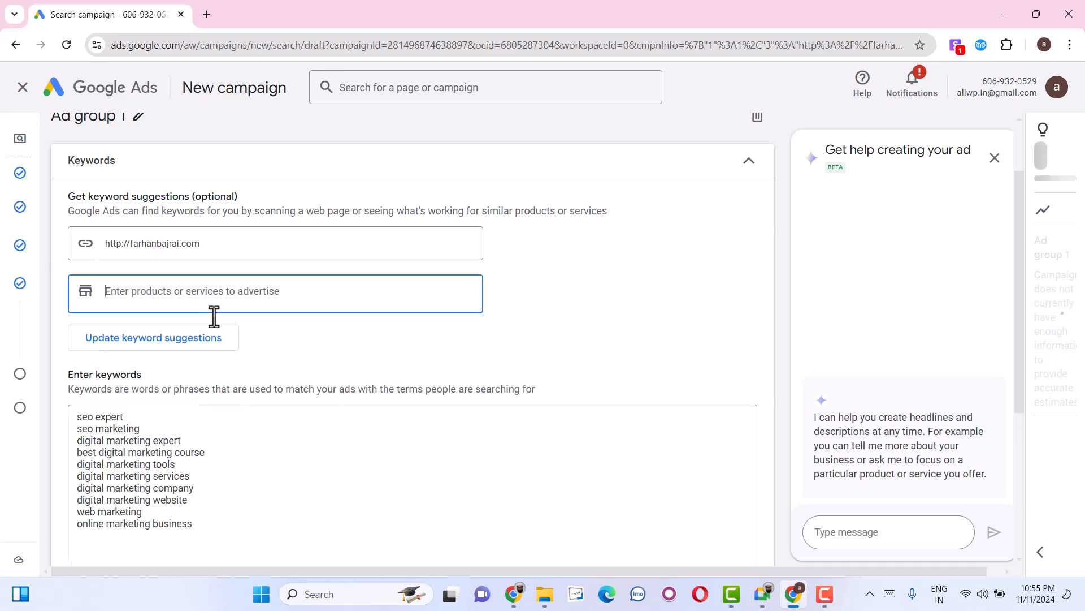
mouse_move(514, 594)
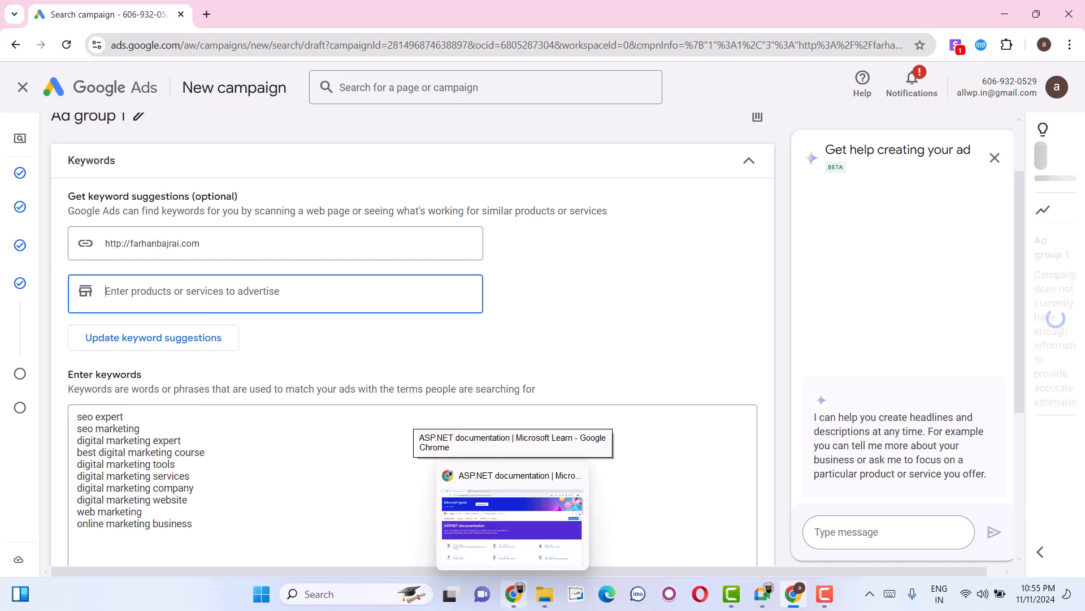
type("digital")
key("Return")
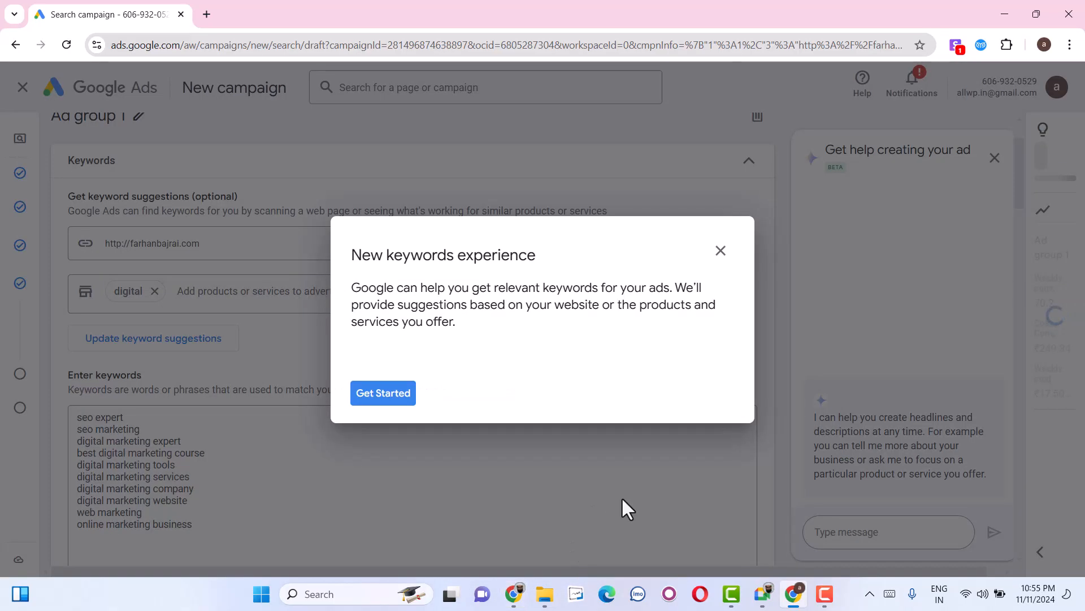
left_click(721, 252)
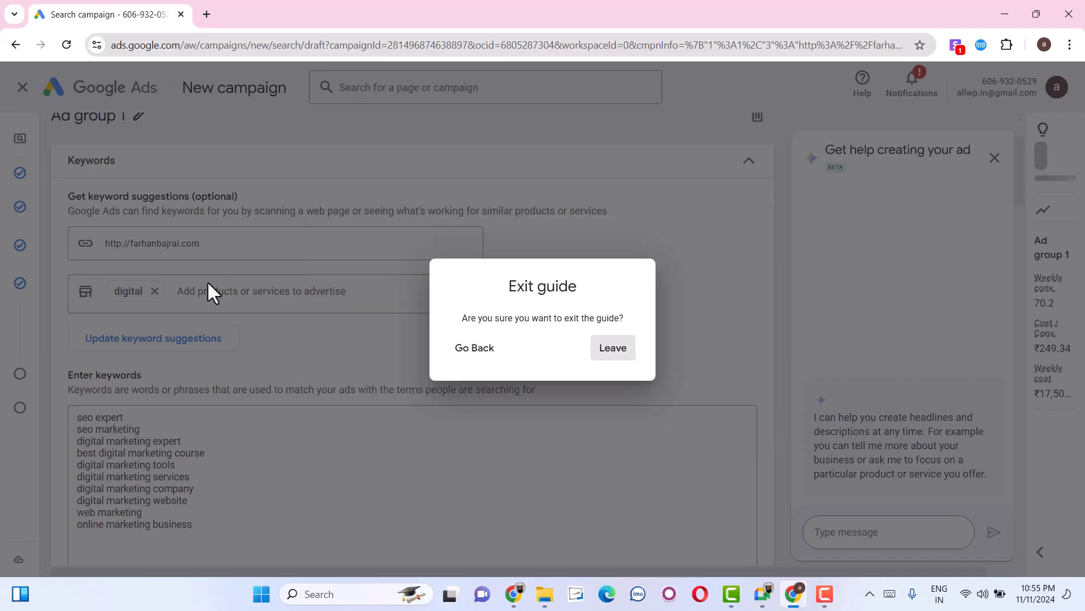
left_click(621, 357)
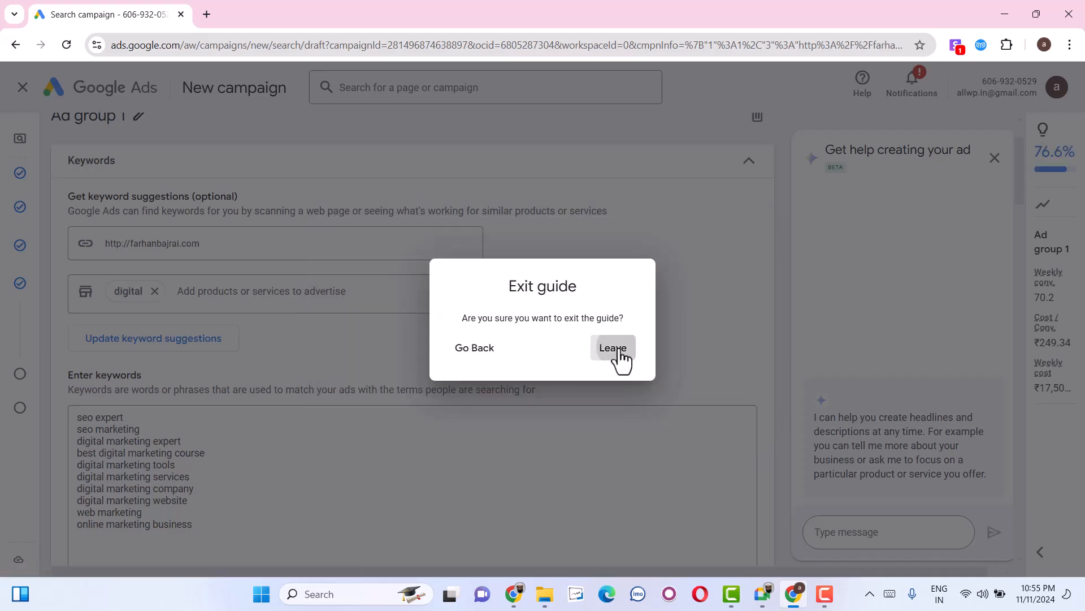
left_click(292, 295)
key("BackSpace")
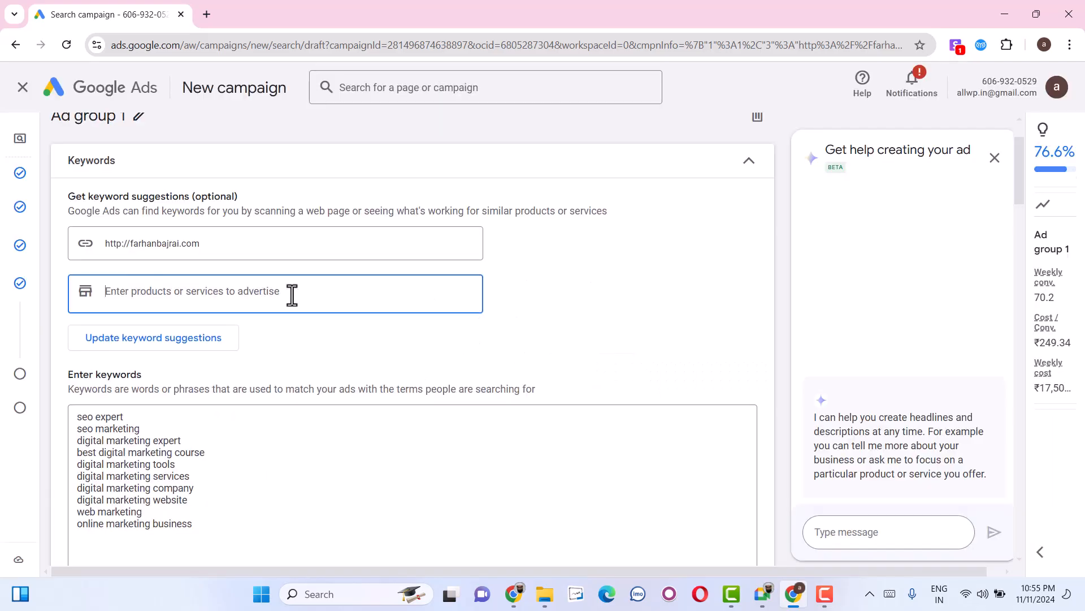
Add digital marketing course and online digital marketing course as products or services for keyword suggestions.
type("digital marketing course")
key("Return")
type("online")
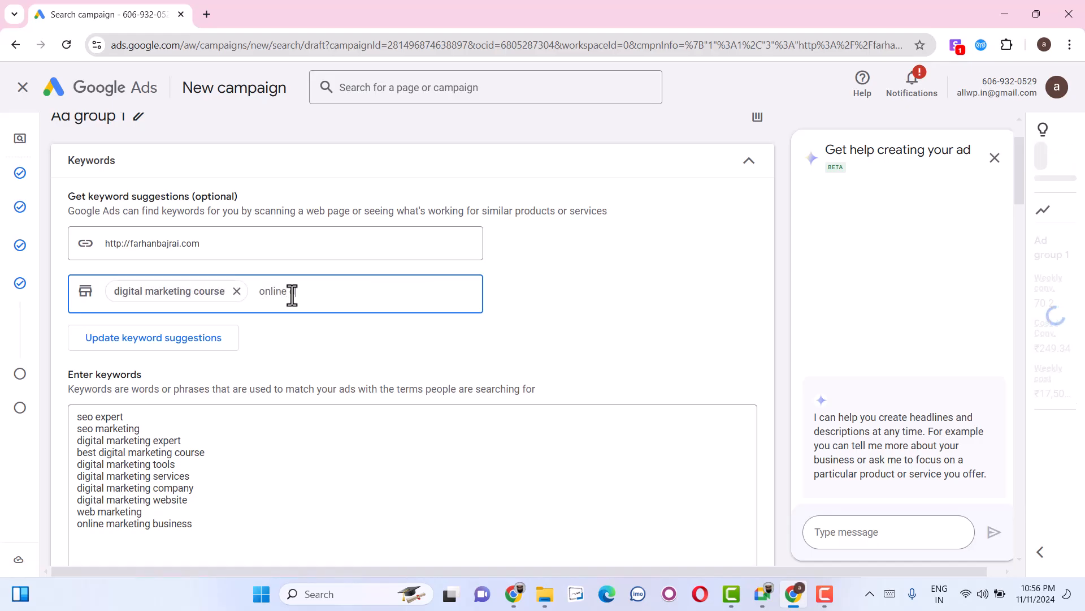
type(" digital marketing")
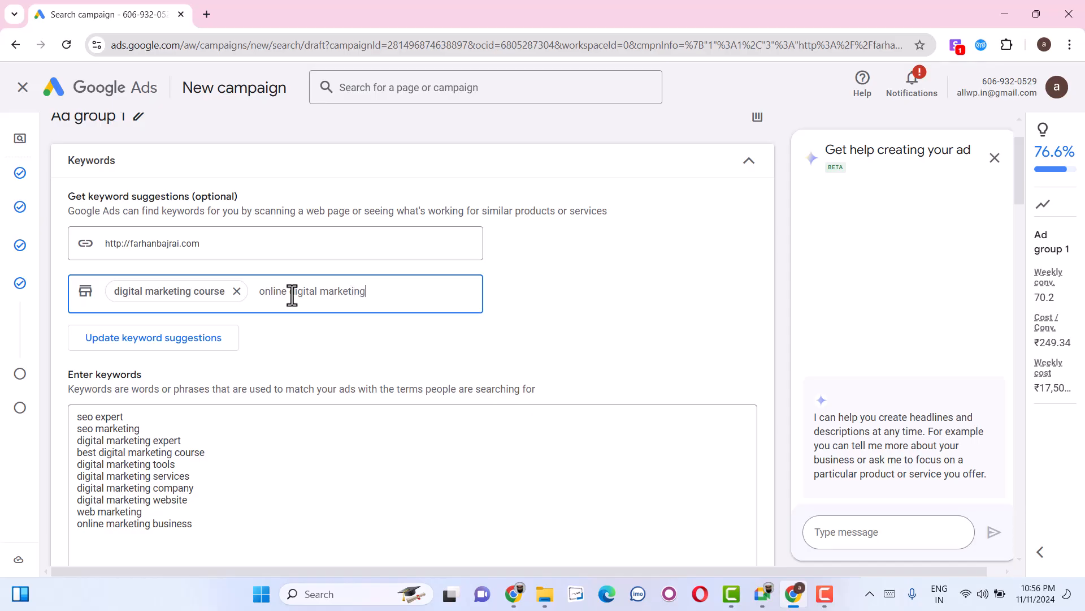
type(" course")
key("Return")
Add digital marketing course in urdu and digital marketing course in in Hind as further products or services for keyword suggestions.
type("digiga")
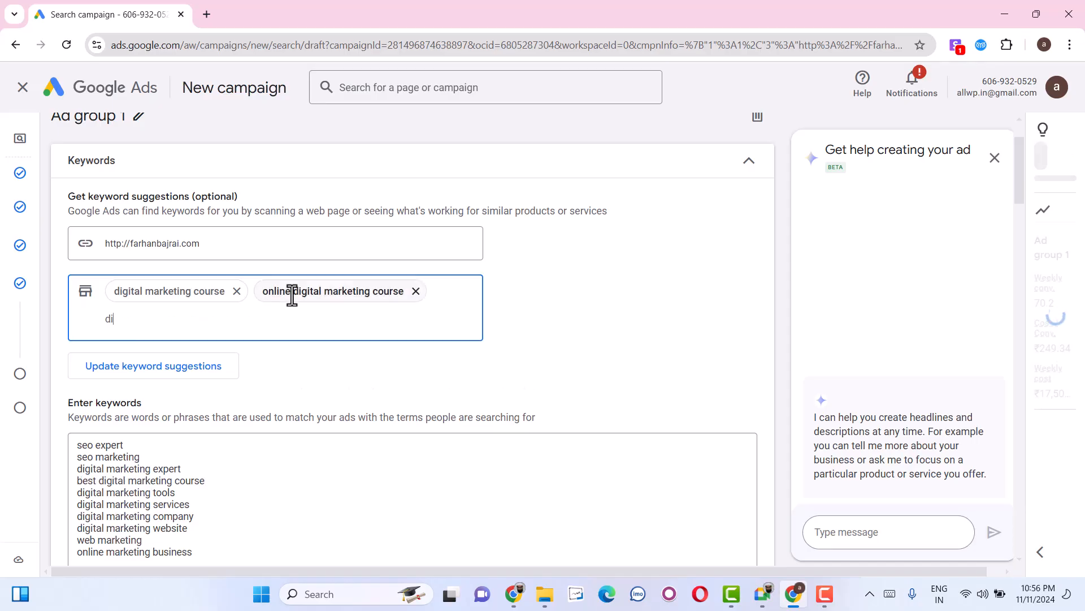
key("BackSpace")
key("BackSpace")
type("tal mar")
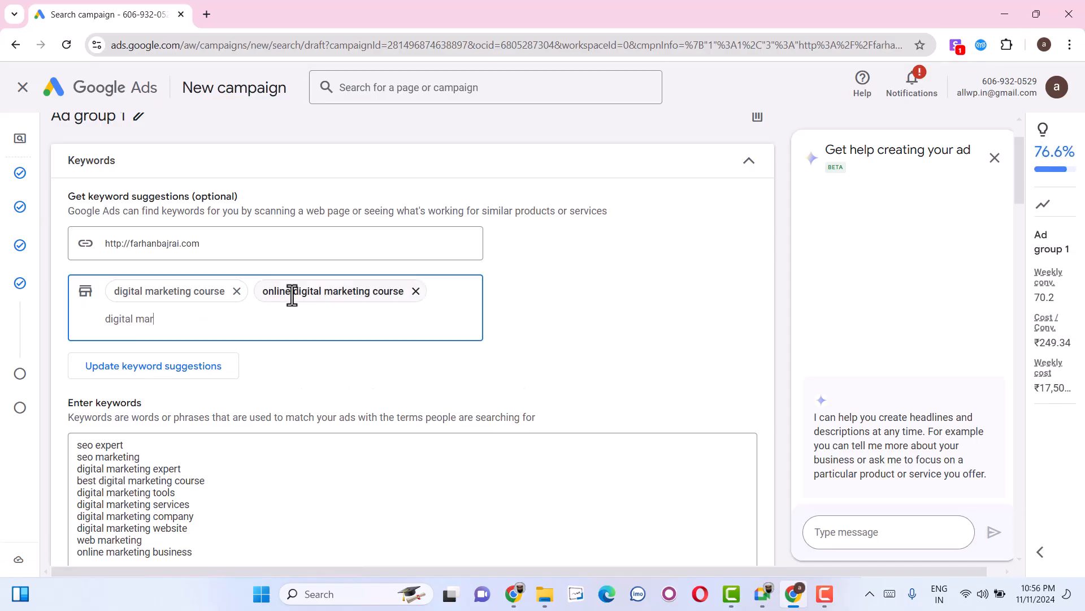
type("keting course in urdu")
key("Return")
type("digita")
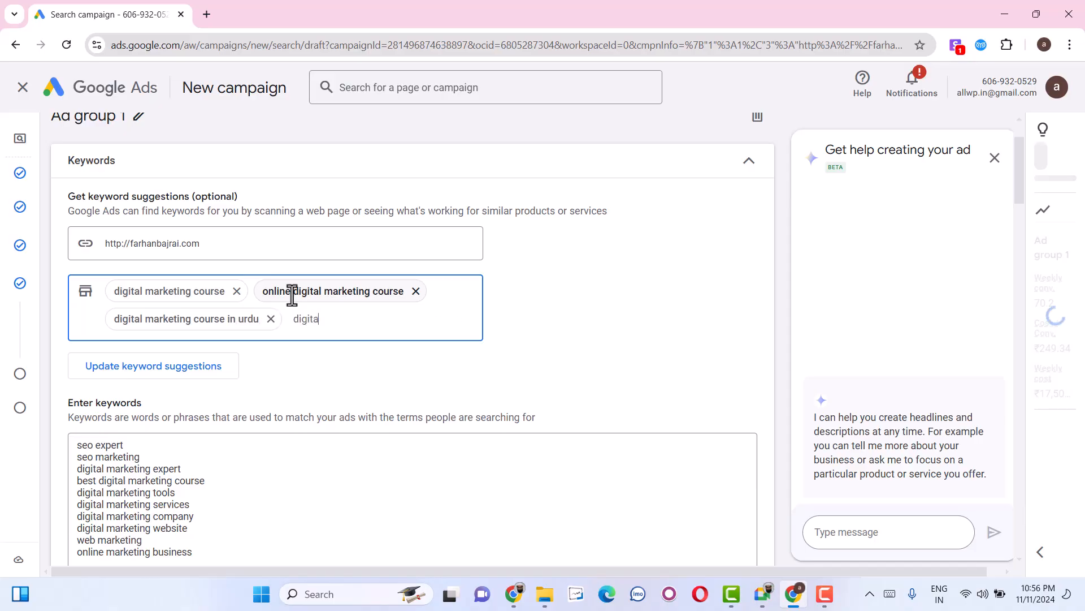
type("l marketing course in in")
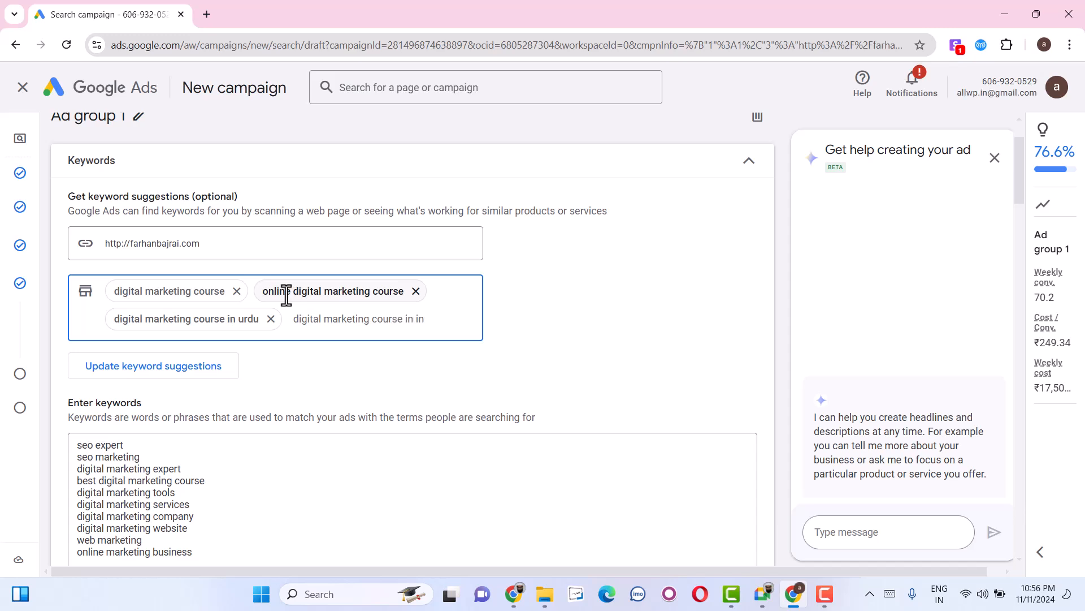
type(" Hindi")
key("ctrl+a")
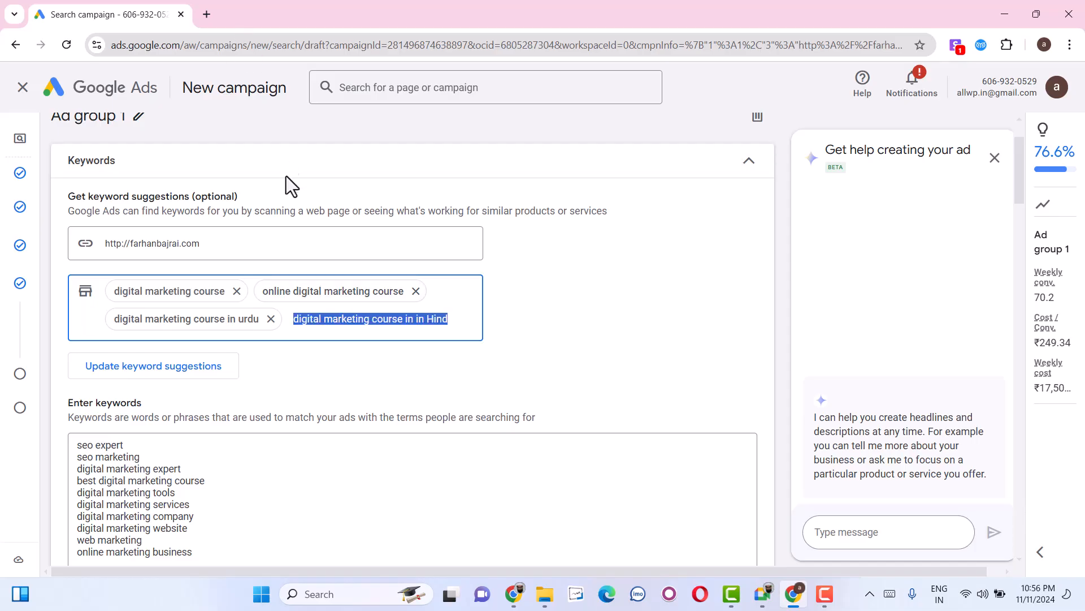
key("Return")
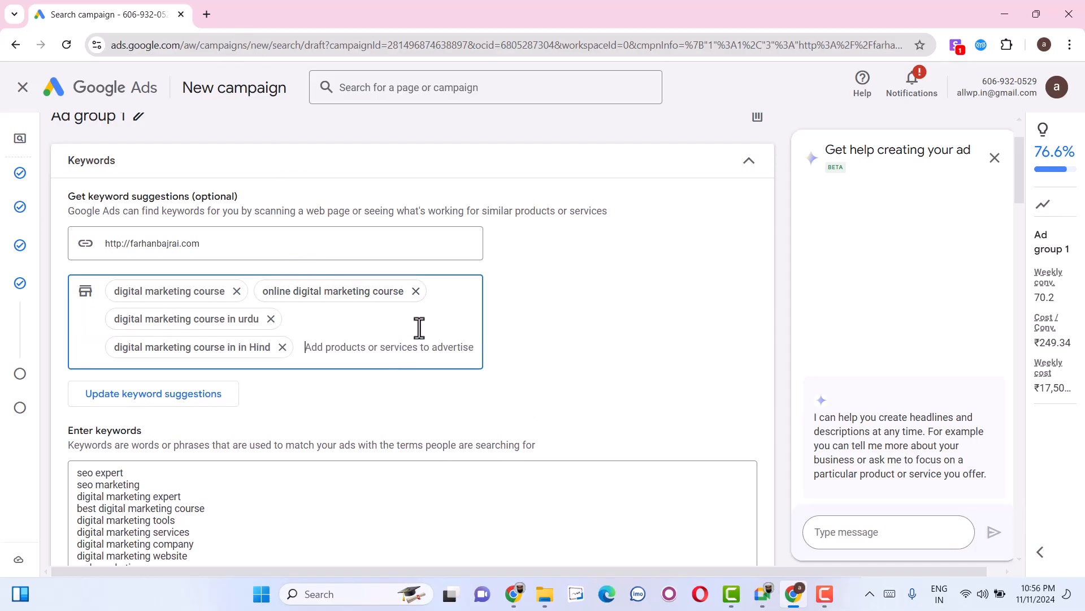
Remove all the products and services entered for keyword suggestions.
left_click(282, 347)
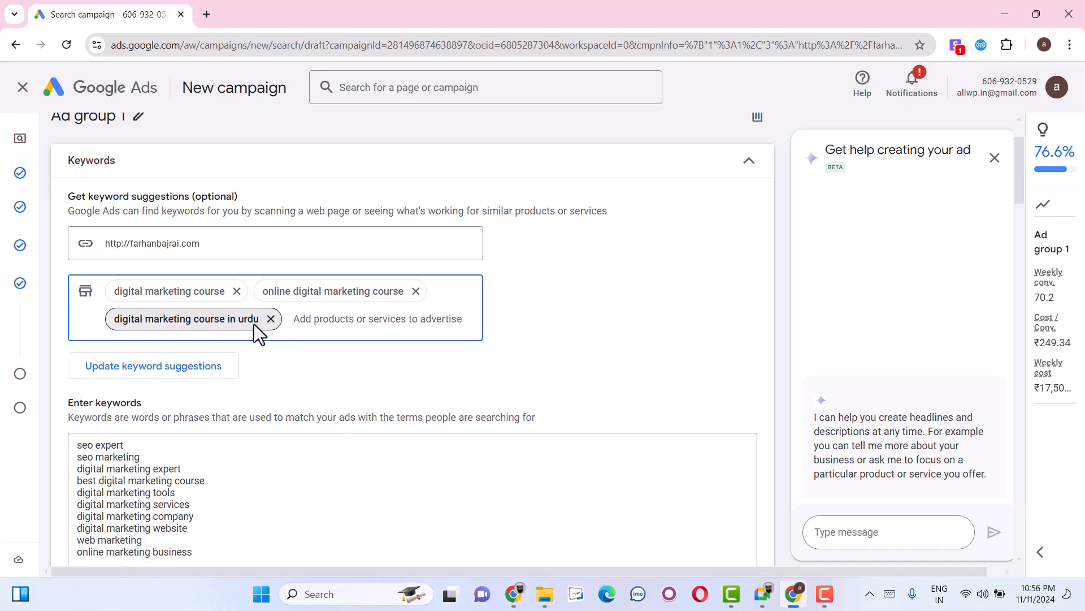
left_click(271, 319)
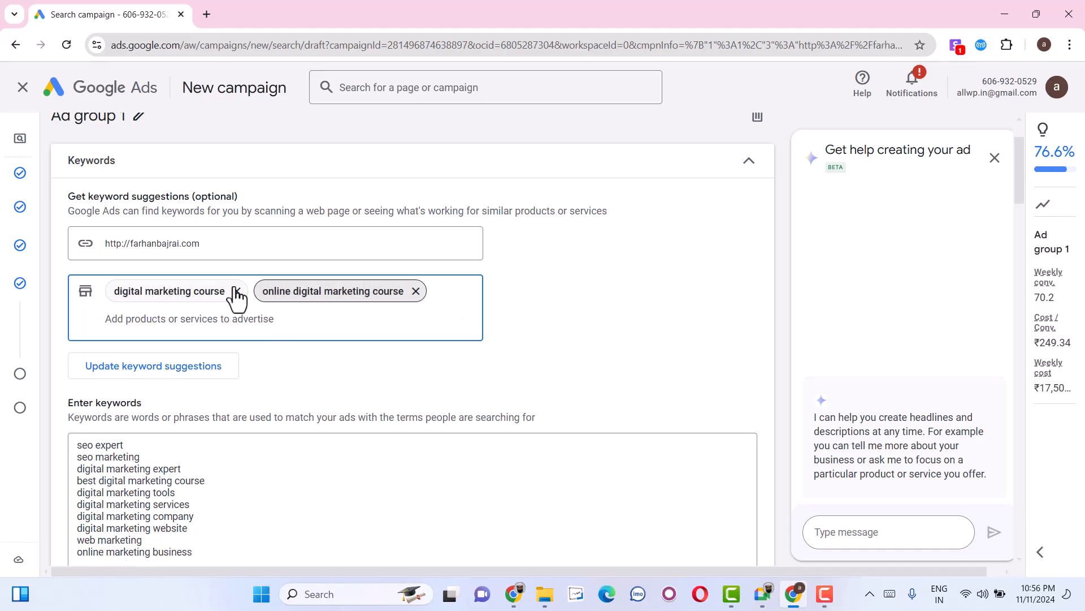
left_click(237, 291)
left_click(270, 291)
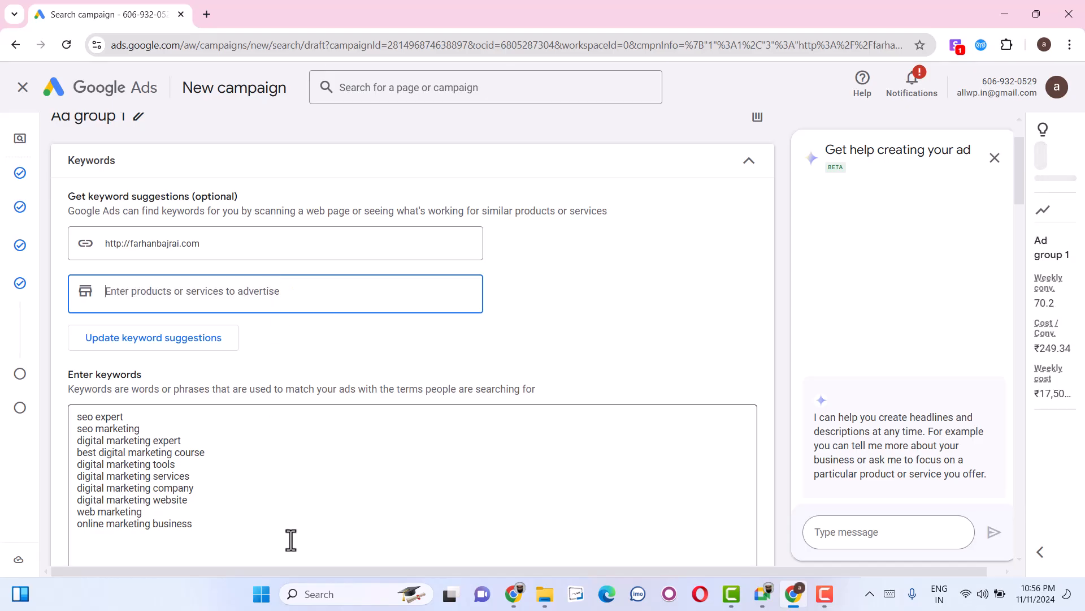
Replace the whole list of suggested keywords with the single keyword digital marketing course.
left_click(290, 517)
key("ctrl+a")
type("digital marketinc")
key("BackSpace")
key("BackSpace")
type("g course")
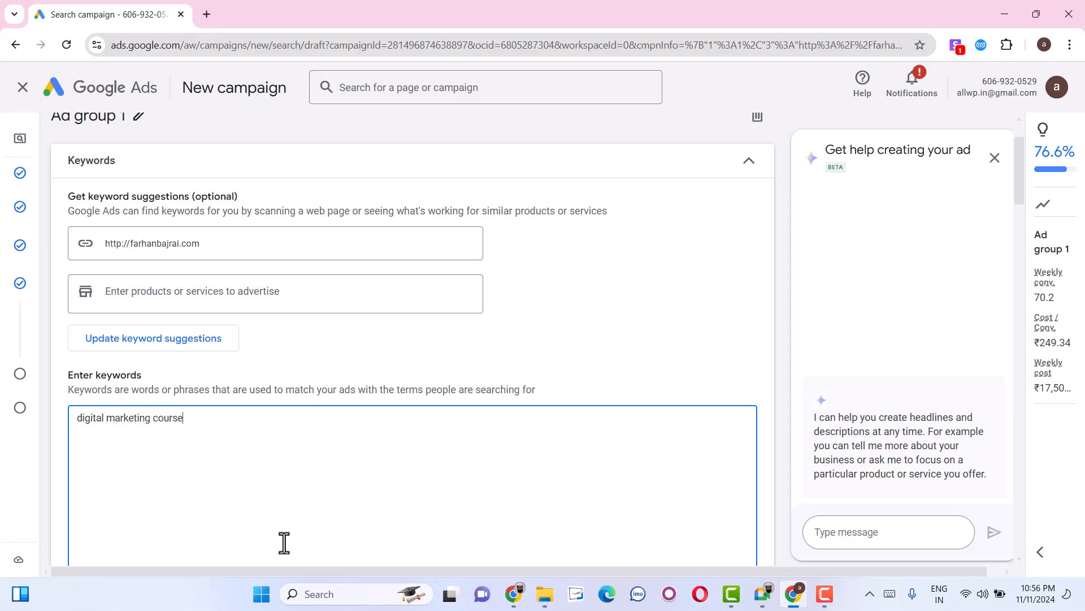
Add the keywords digital marketing course in hindi, digital marketing course in urdu, digital marketing course online and online digital marketing course on separate lines.
key("ctrl+a")
key("ctrl+c")
left_click(284, 542)
key("ctrl+v")
type("hindi")
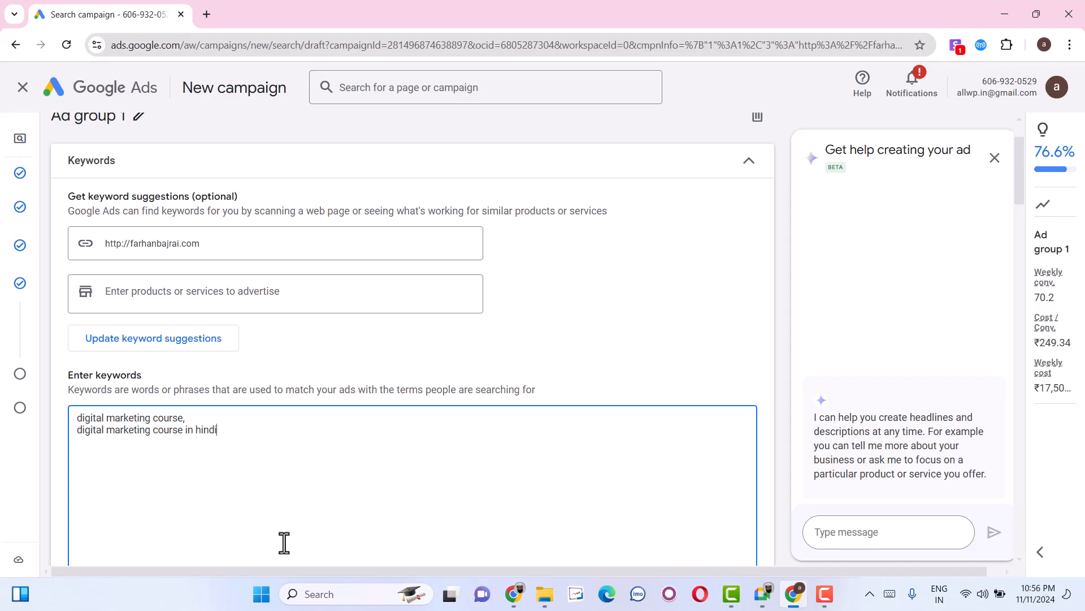
type(" digital marketing course")
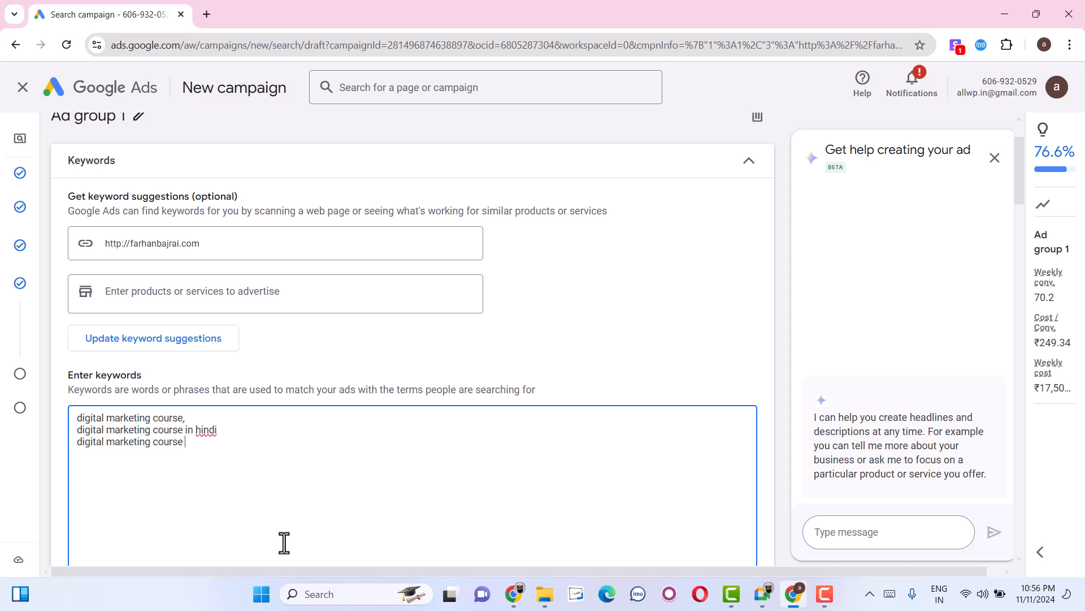
type(" in urdu digital marketing course online online digital marketing course ")
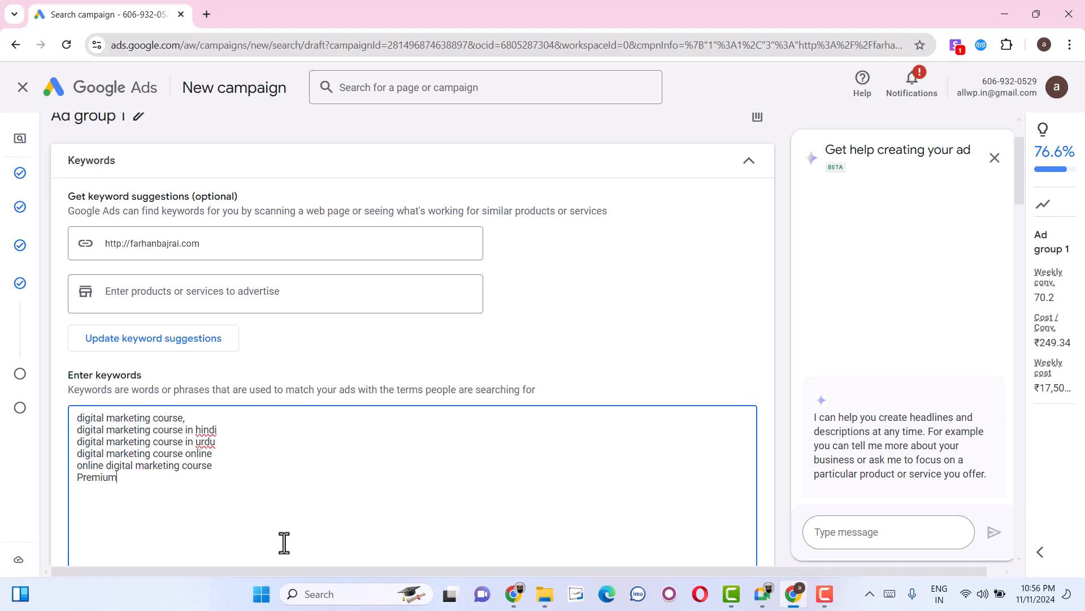
type("Premium digital marketing course")
Add the keywords Premium digital marketing course, best digital marketing course and digital marketing course with certification to the list.
key("Return")
type("best digital marketing course")
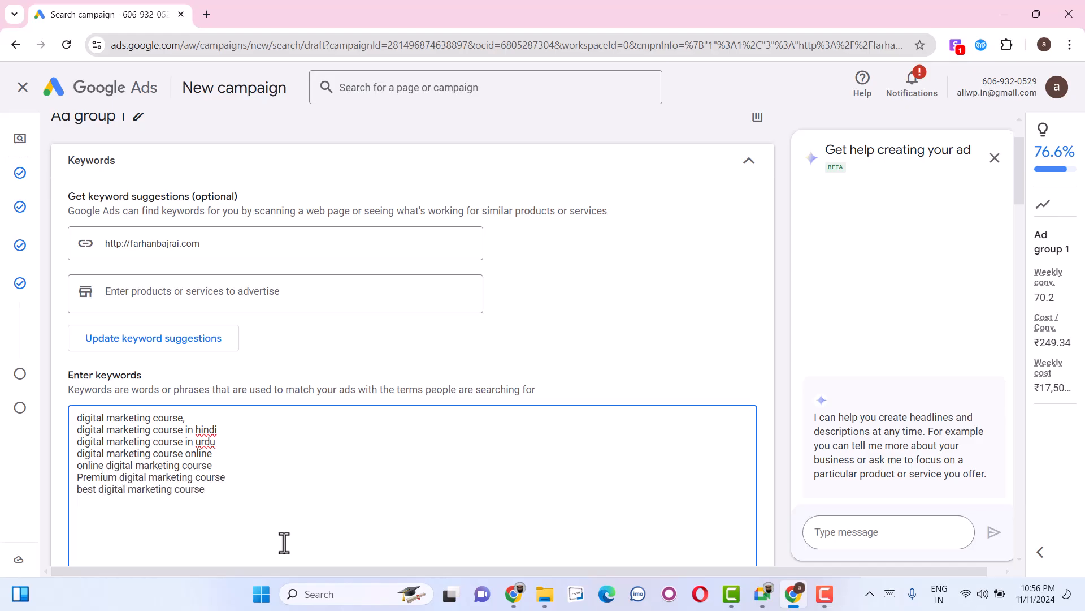
type("digital")
type("digital marketing coursewith")
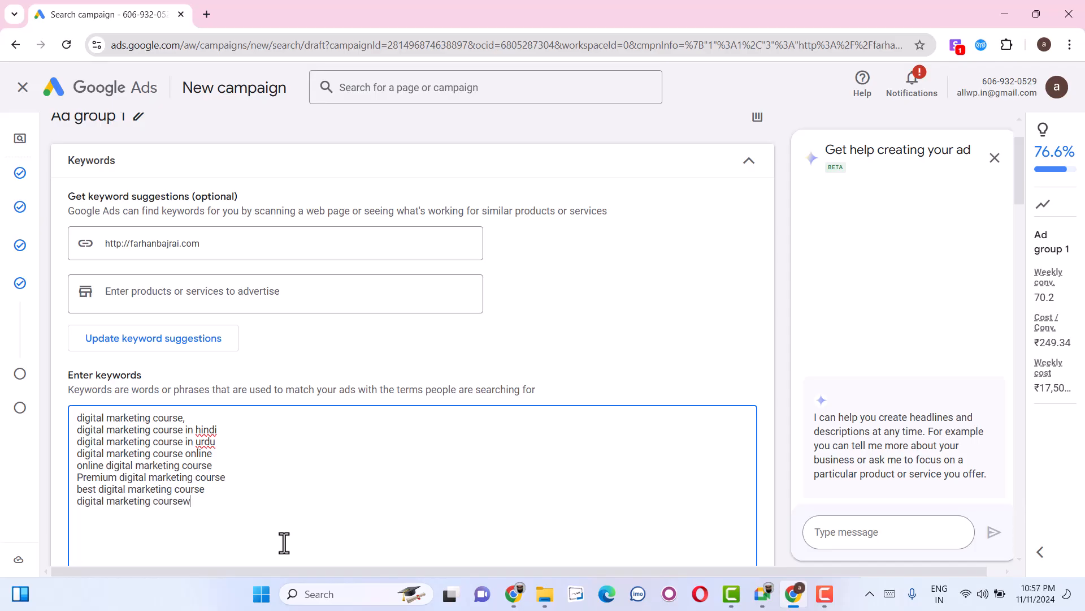
key("BackSpace")
type("w")
key("BackSpace")
key("BackSpace")
key("BackSpace")
type("with certification")
scroll(480, 317, "down", 5)
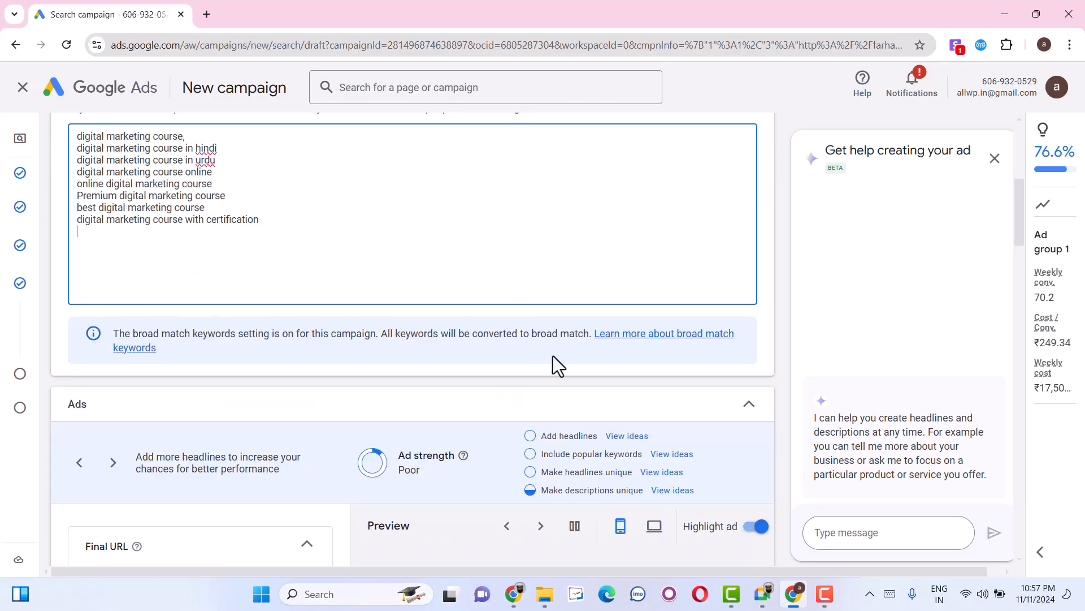
scroll(496, 476, "down", 4)
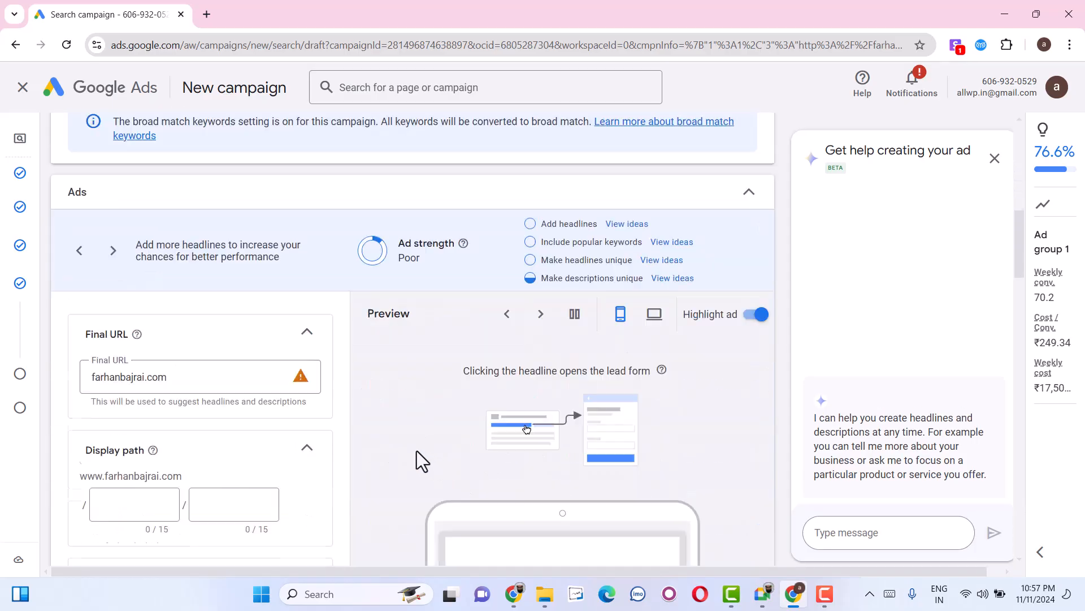
left_click(187, 379)
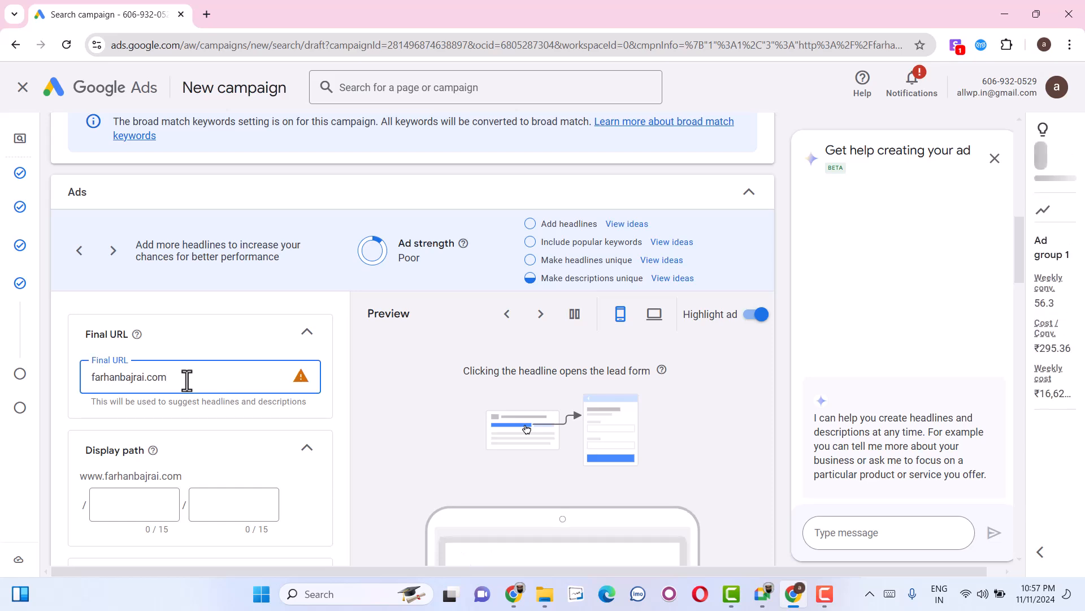
key("Left")
key("Left")
key("Left")
key("Left")
key("Home")
type("https://")
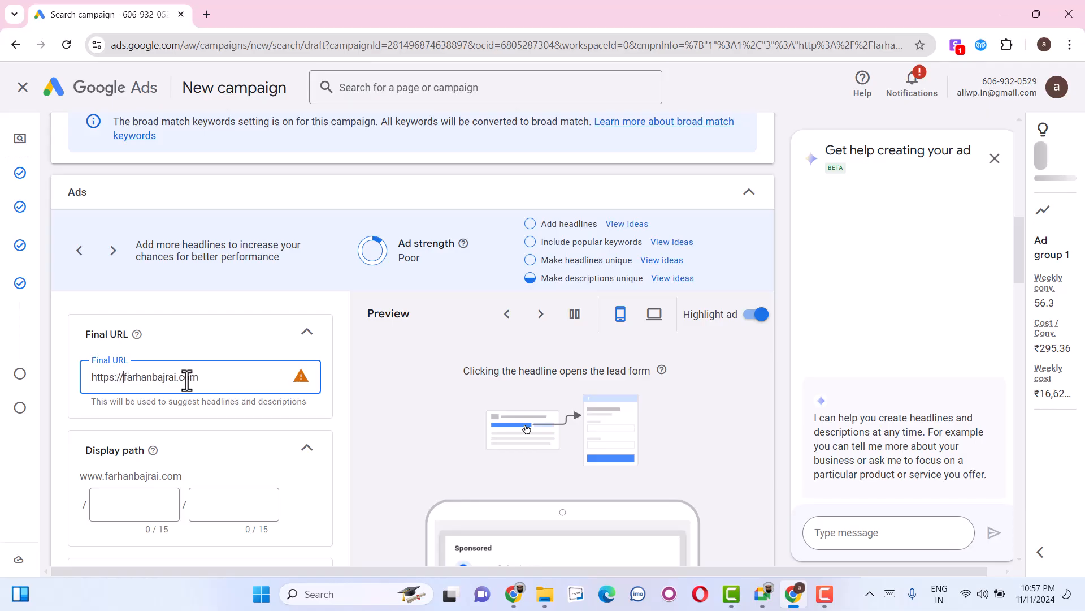
Set the ad's two display path parts to digital and marketingcourse.
left_click(143, 515)
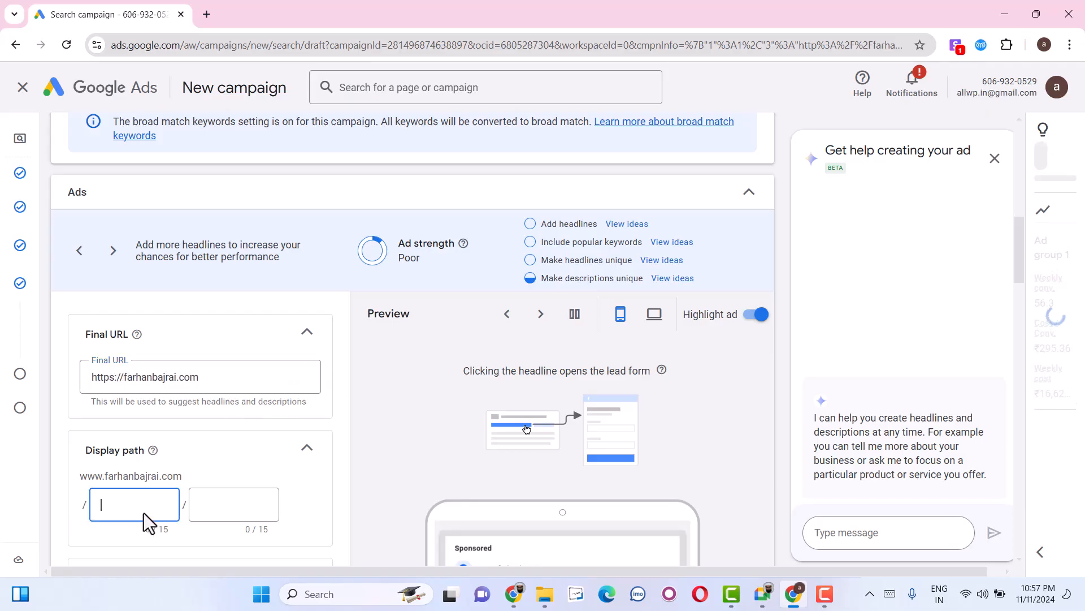
type("digital")
key("Tab")
type("marketin")
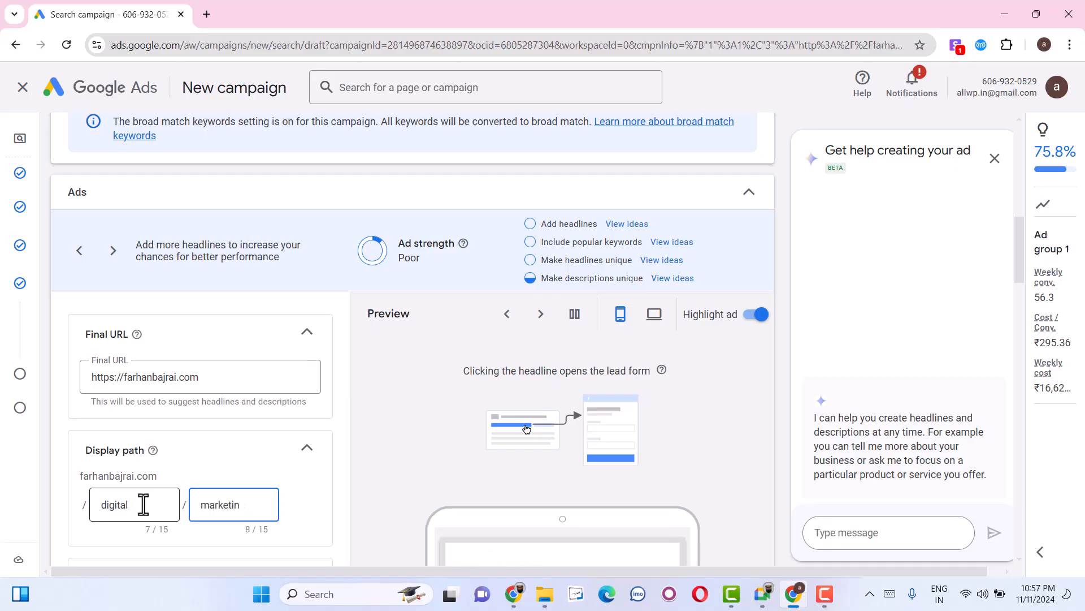
type("ccourse")
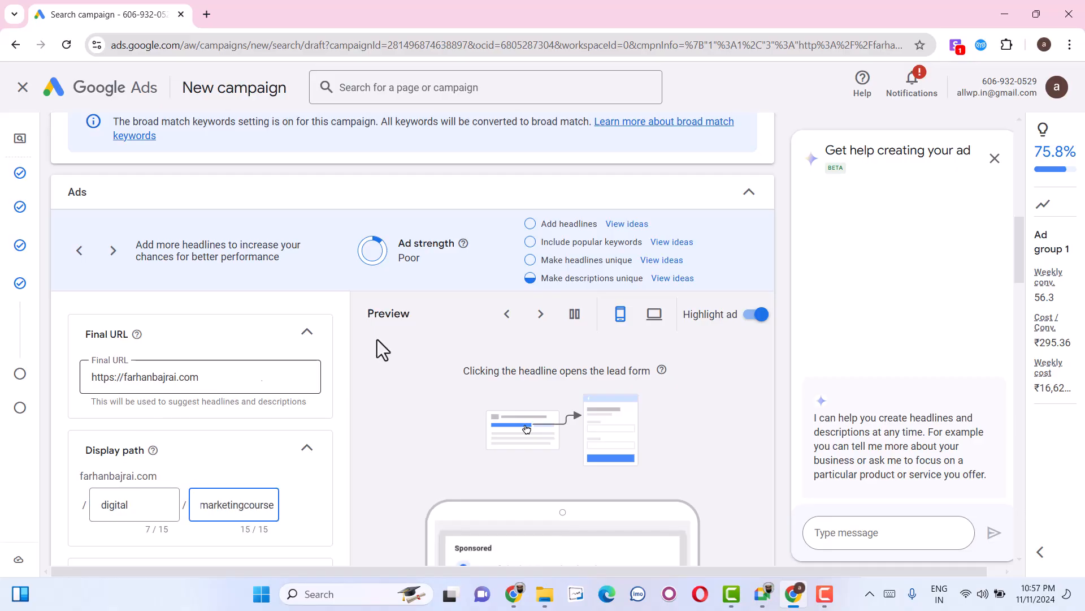
Start adding a lead form to the ad and accept the lead form Terms of Service.
scroll(431, 337, "down", 2)
scroll(176, 392, "down", 1)
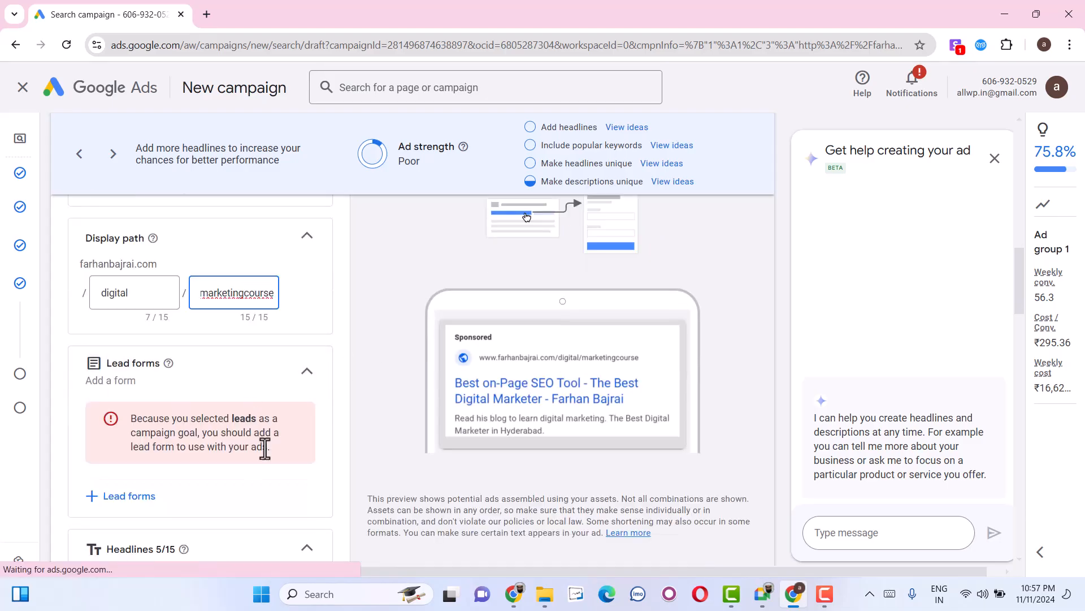
left_click(135, 497)
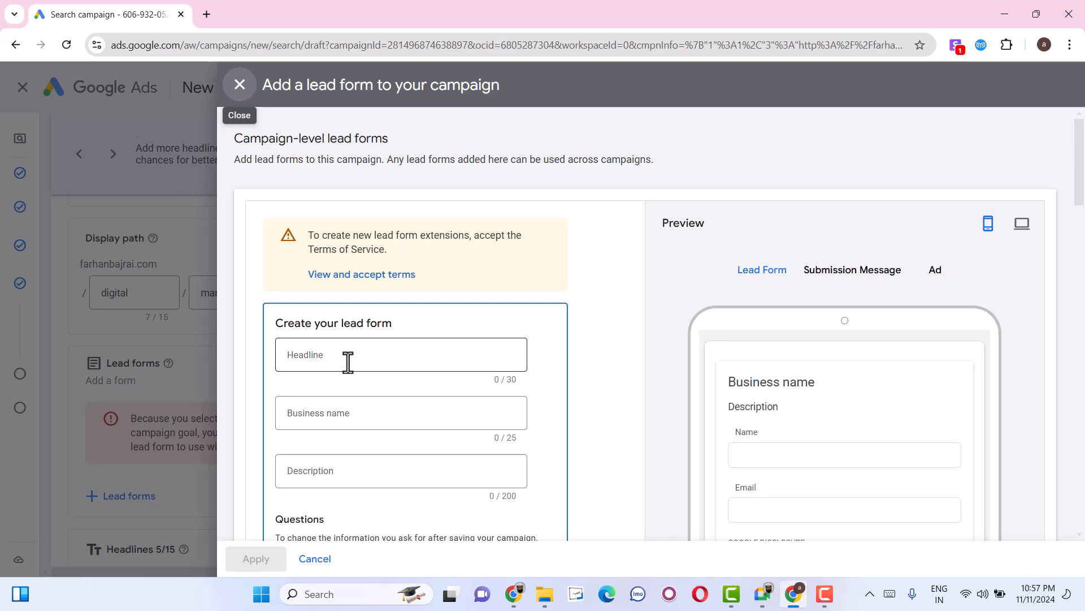
left_click(371, 278)
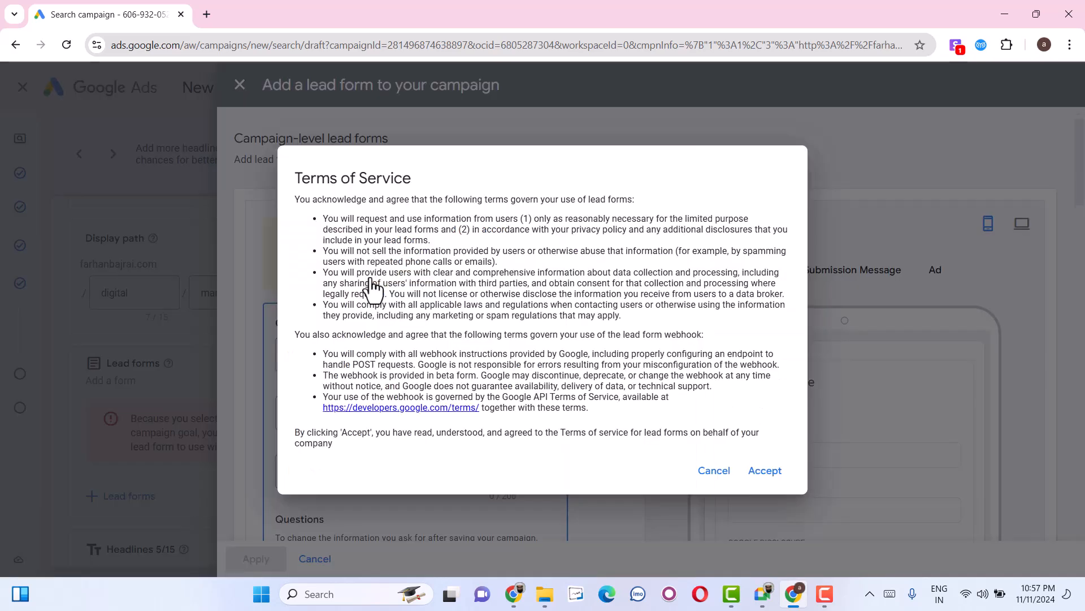
left_click(783, 474)
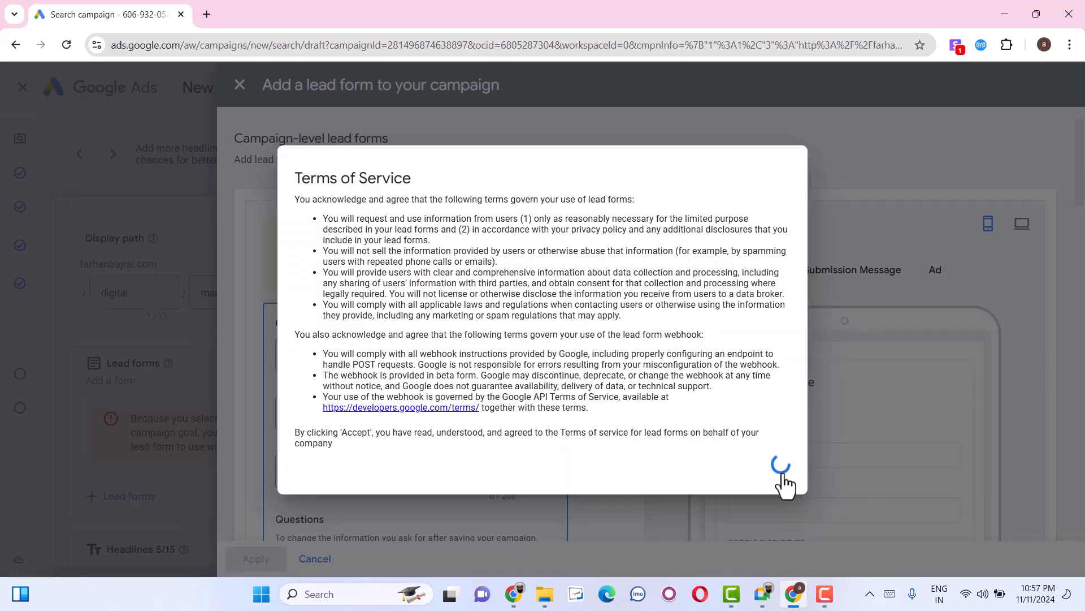
Set the lead form's headline to Learn Digital Marketing online.
left_click(367, 326)
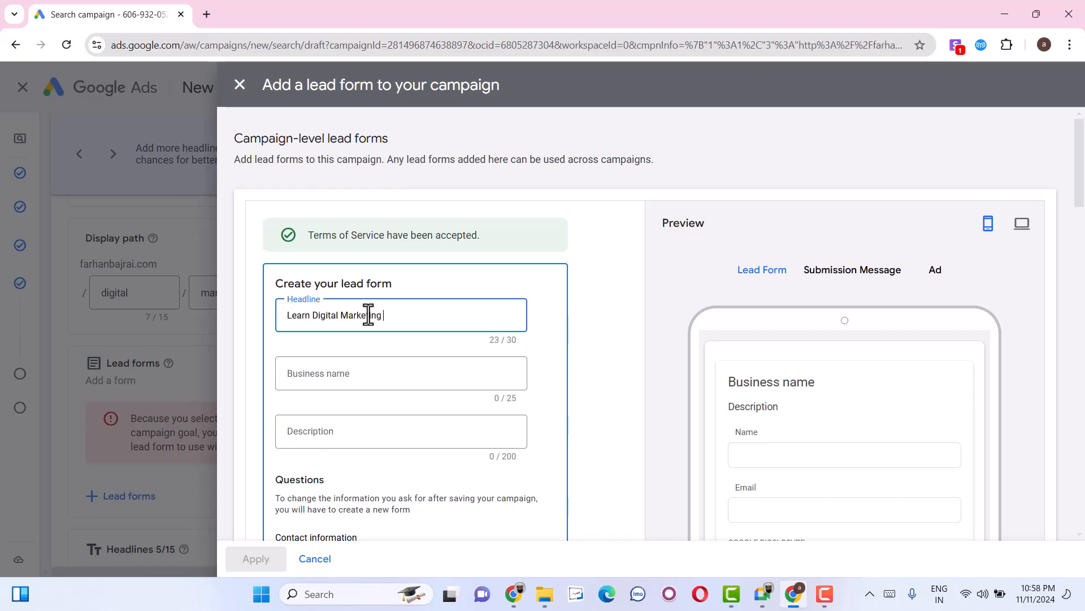
key("BackSpace")
type("line")
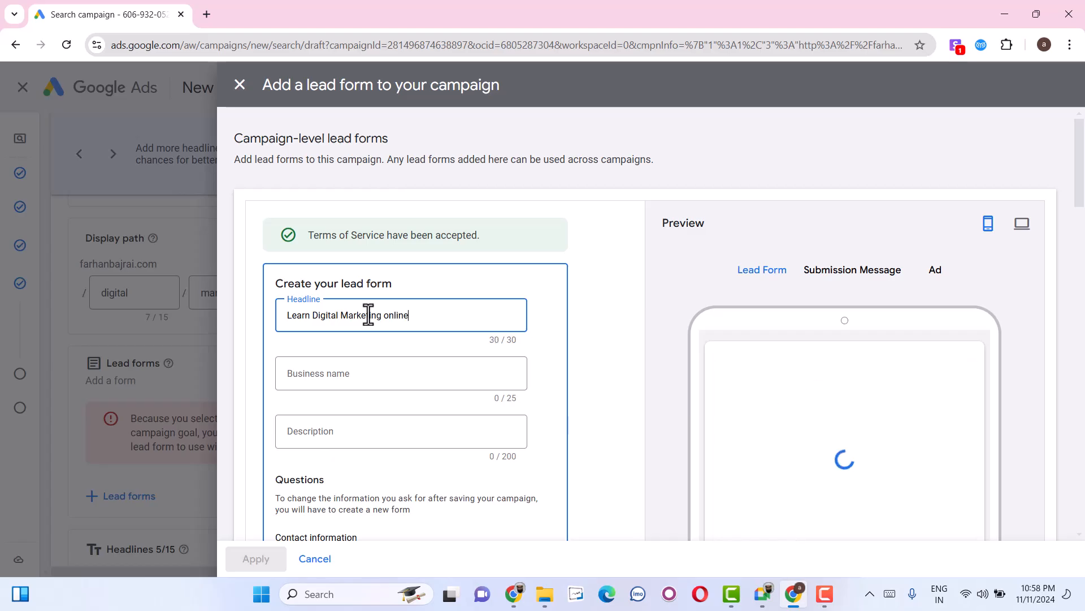
left_click(354, 375)
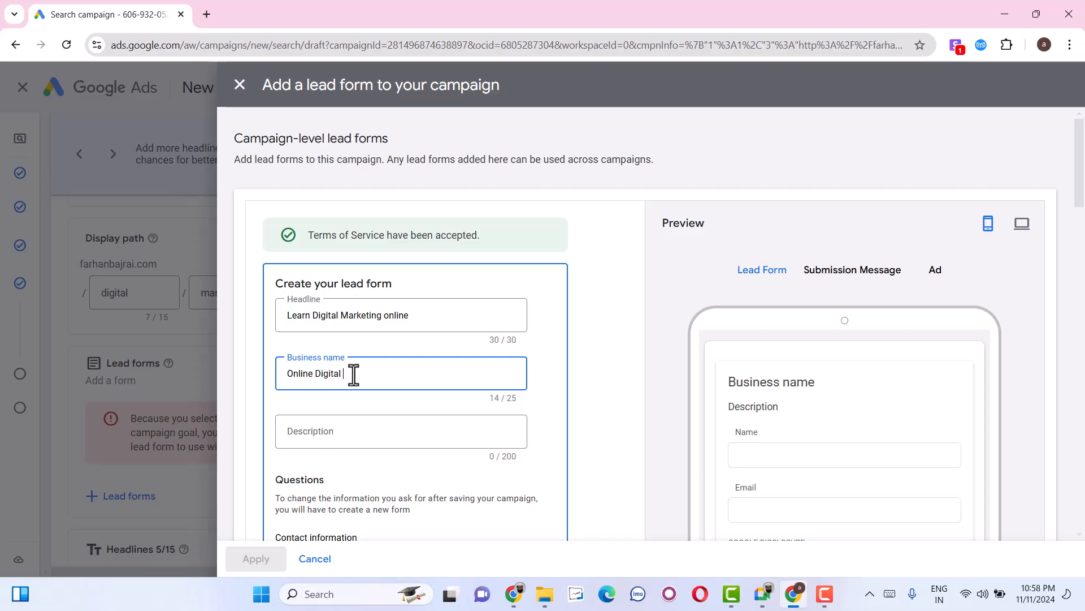
type("Online Digital Marketing Course")
key("ctrl+a")
type("d")
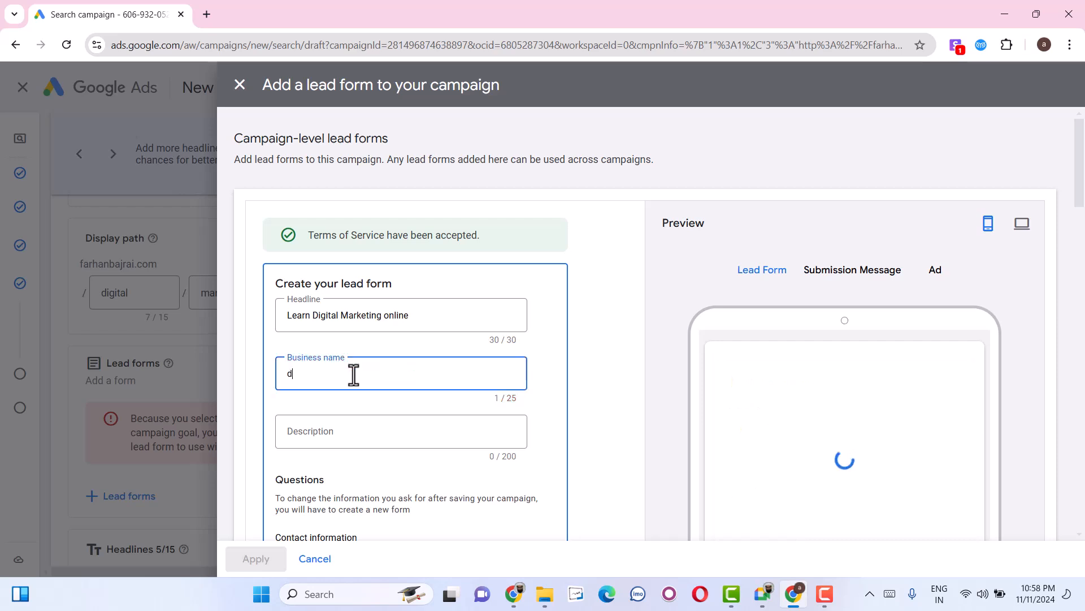
key("BackSpace")
Enter the site owner's full name as the lead form's business name.
type("Farhan Bajrai")
key("Tab")
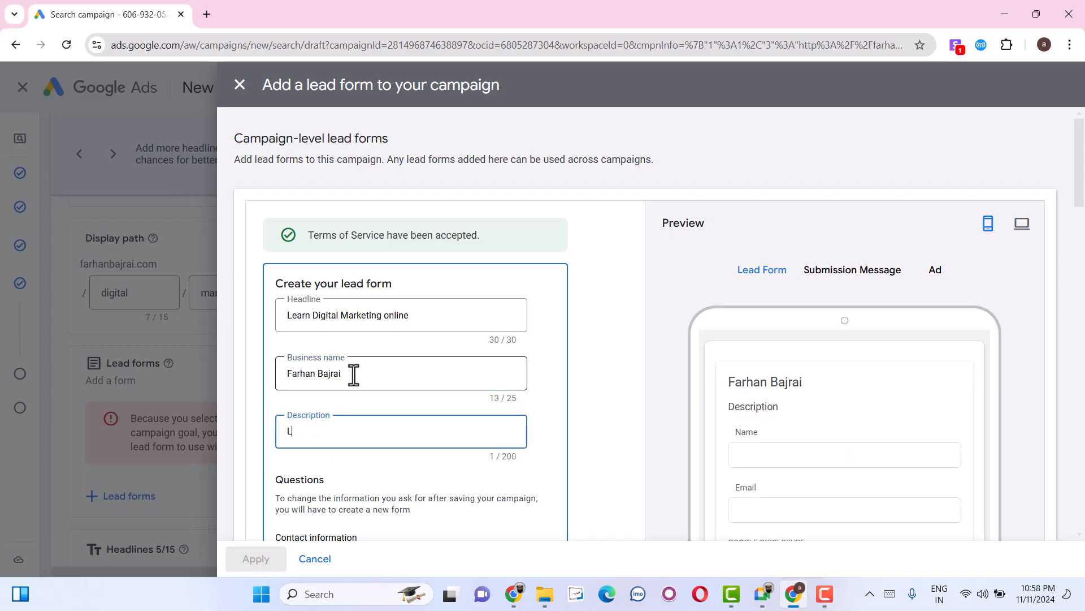
Set the lead form's description to Learn Digital Marketing Online with experienced mentor.
type("Learn Digital M")
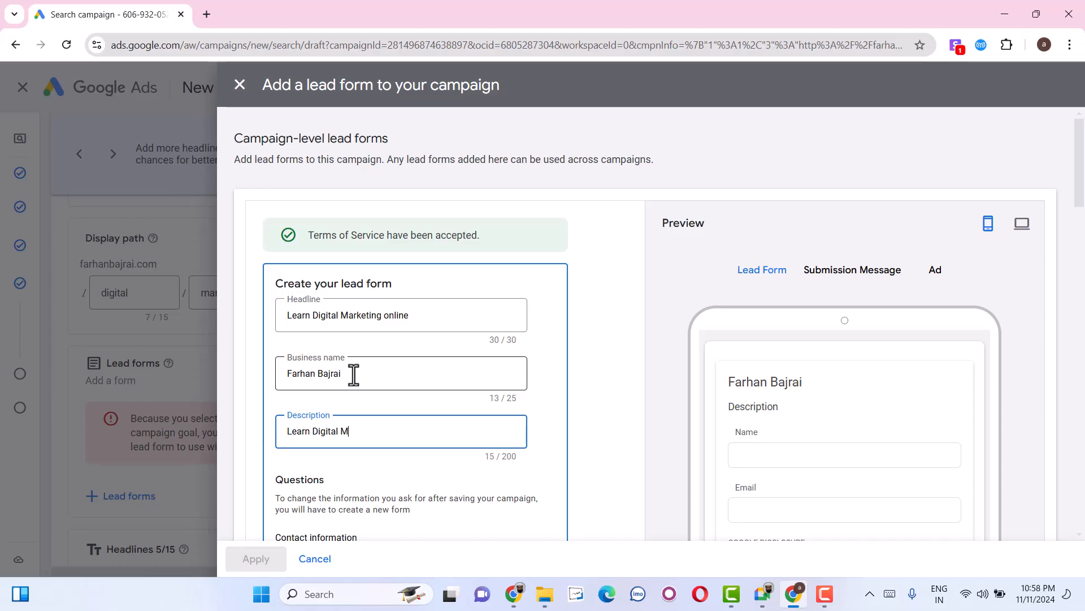
type("arketing Online")
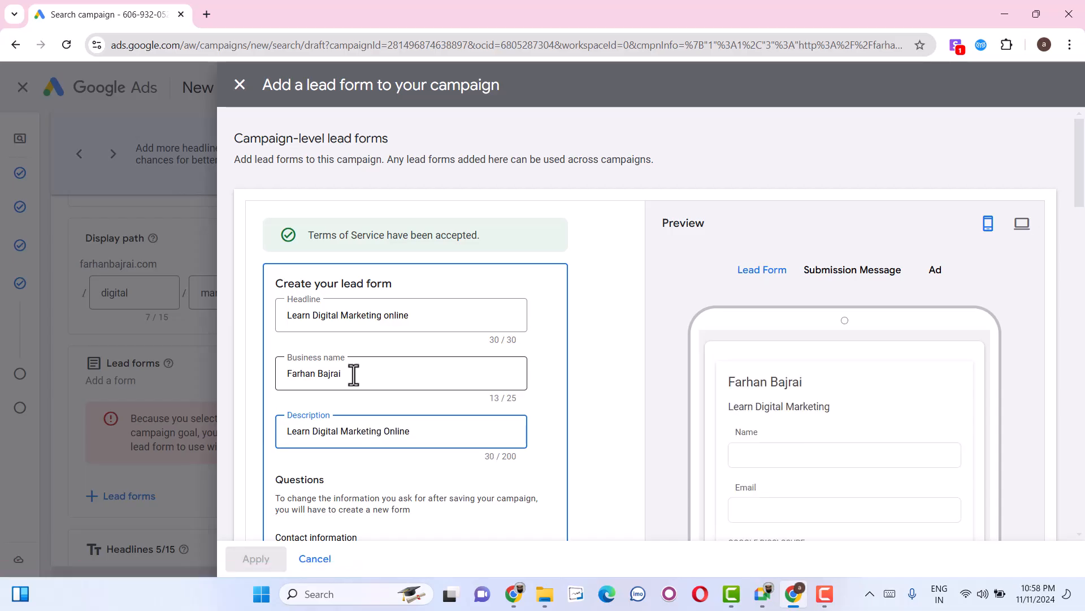
type(" with experienced mentor")
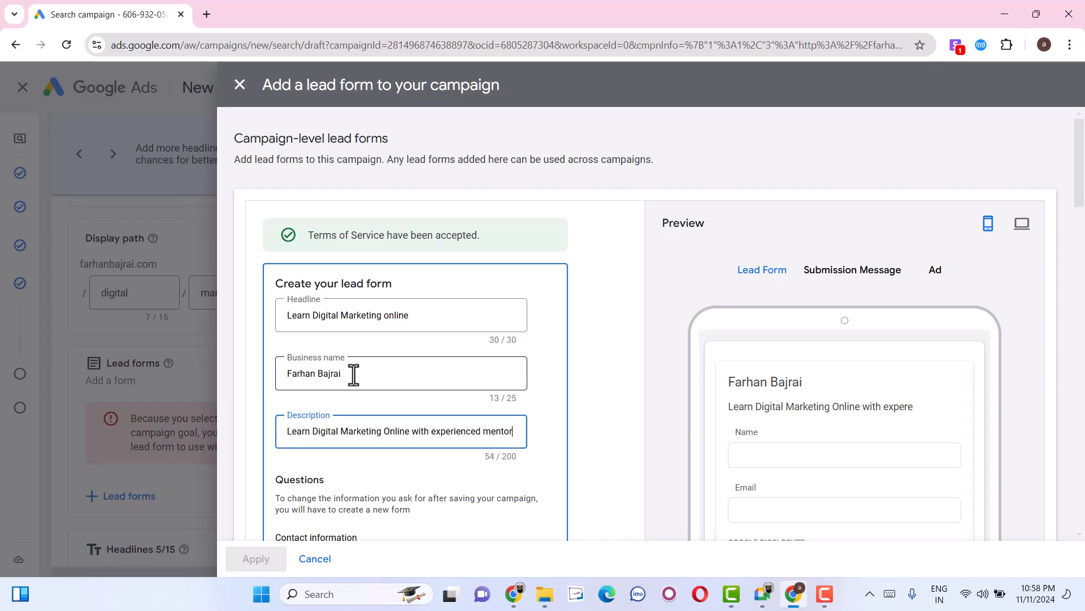
Include Name as full name, City, Phone number and Email in the lead form's contact information questions.
scroll(354, 375, "down", 4)
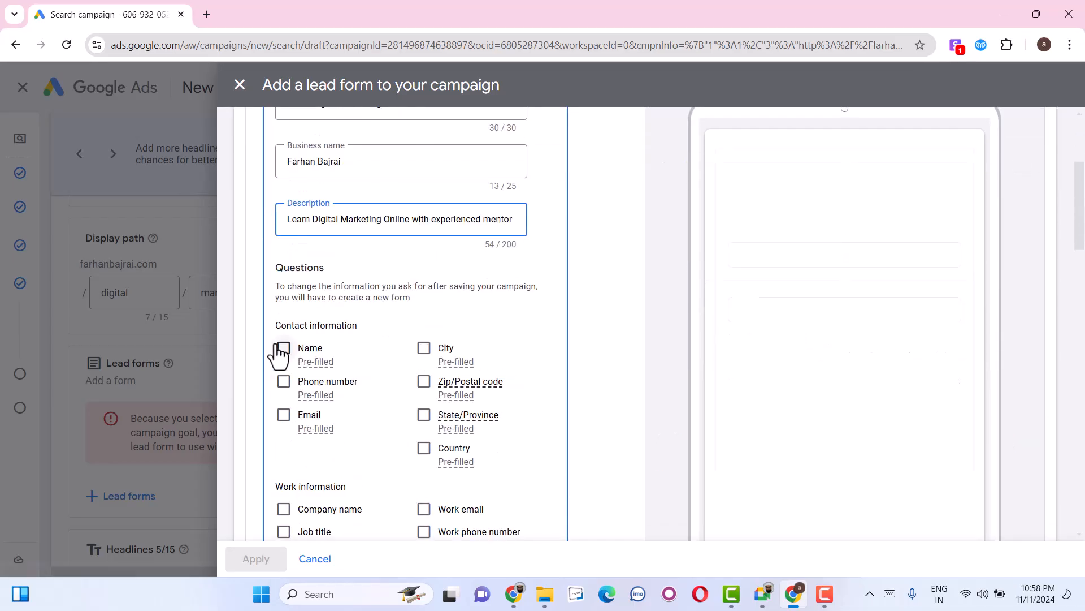
left_click(283, 347)
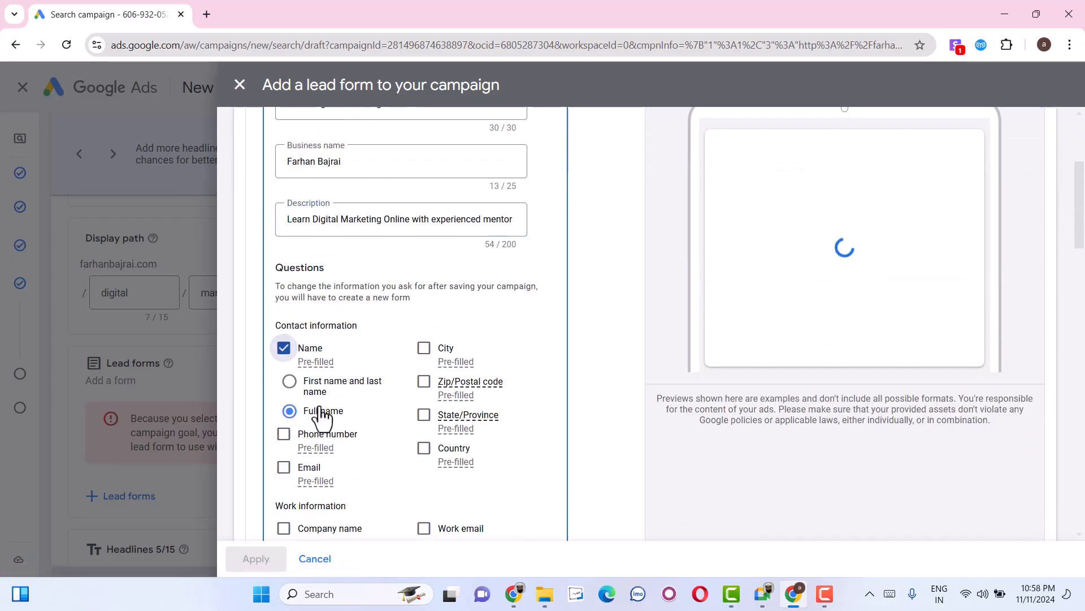
left_click(424, 348)
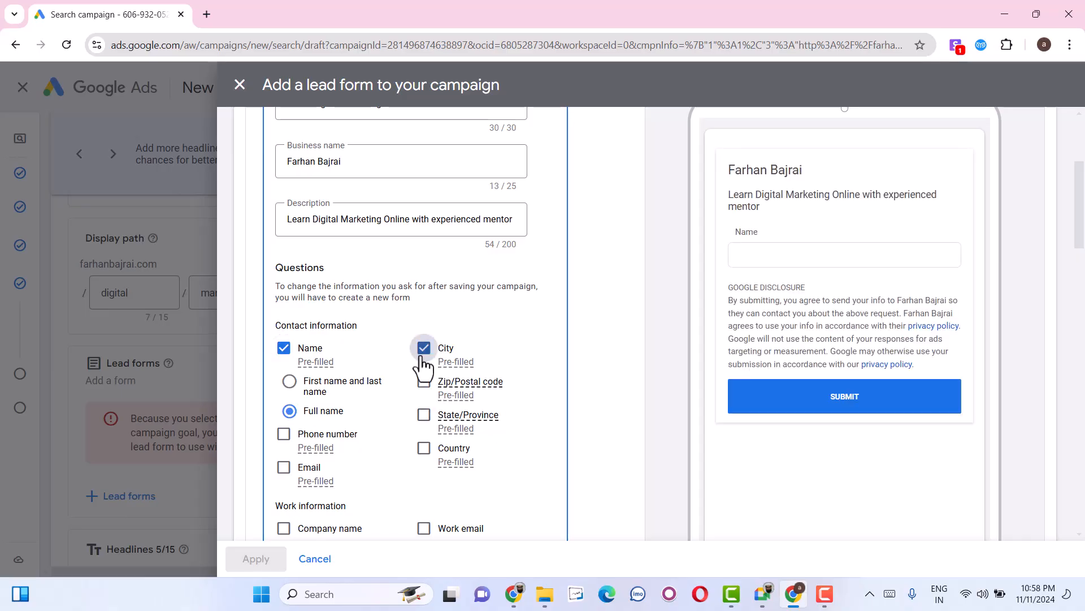
left_click(283, 437)
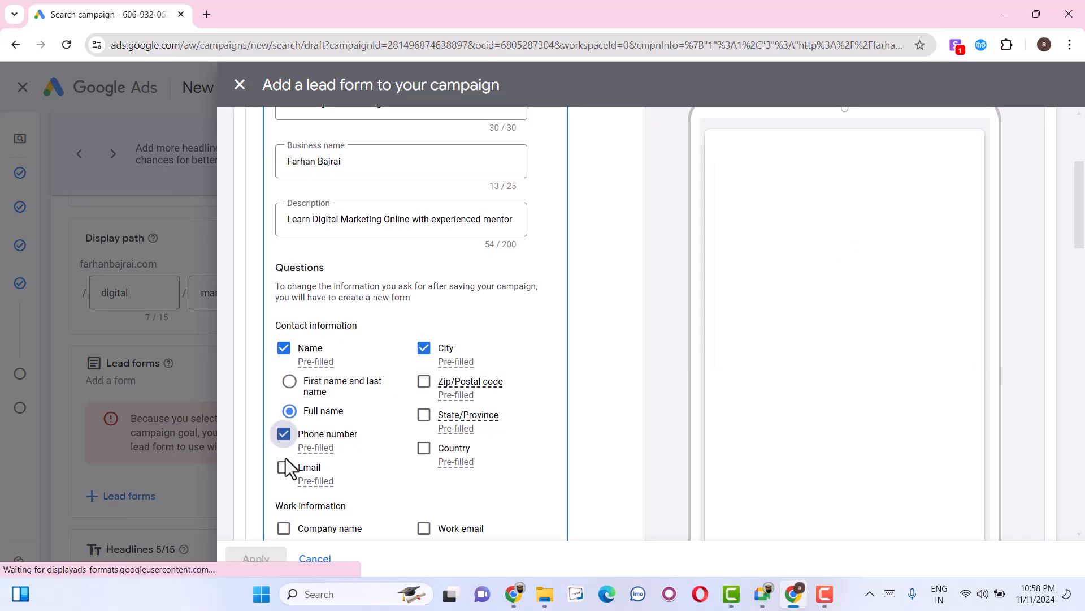
left_click(280, 469)
Open a new browser tab for looking up the website's privacy policy.
scroll(407, 468, "down", 3)
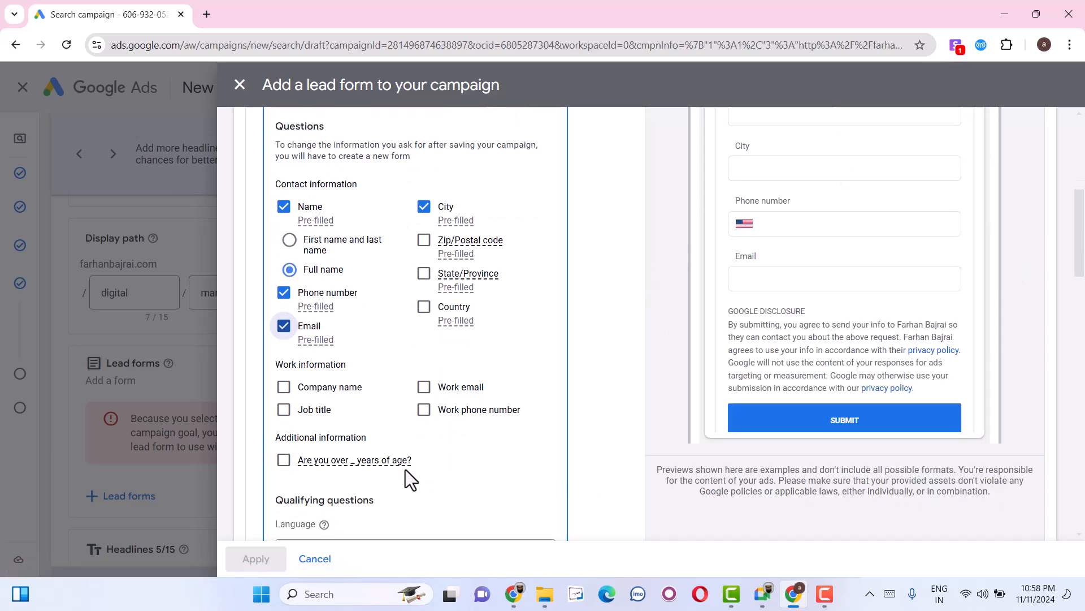
scroll(329, 496, "down", 3)
scroll(373, 453, "down", 3)
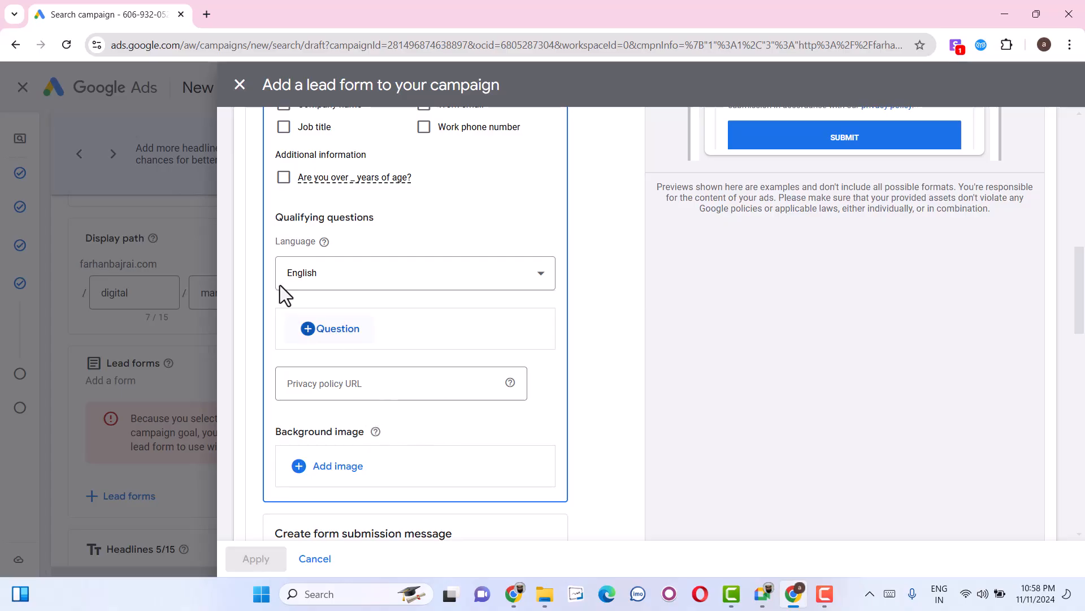
left_click(199, 13)
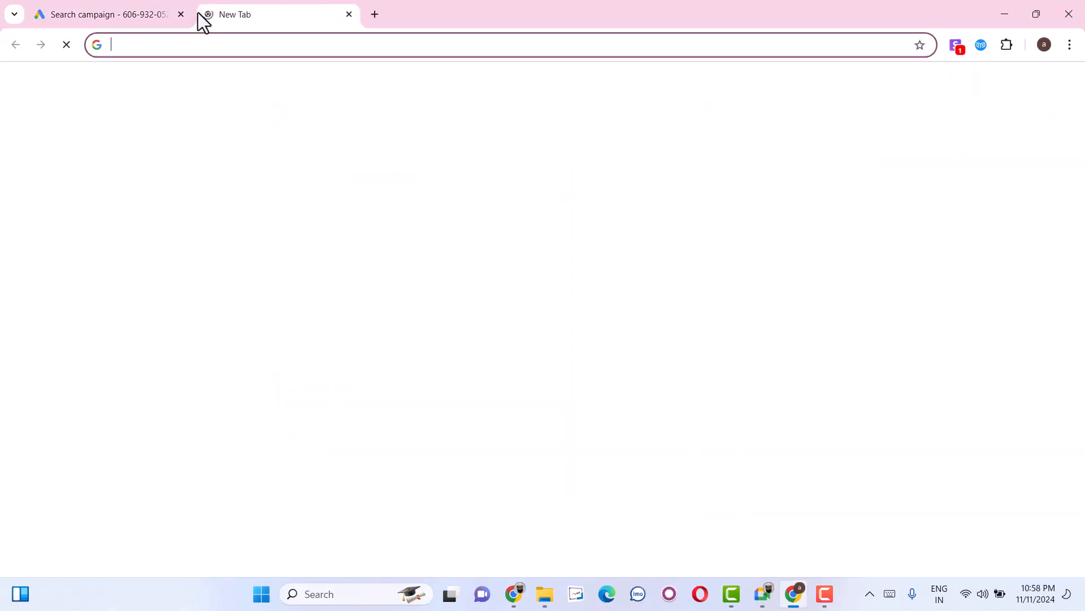
type("far")
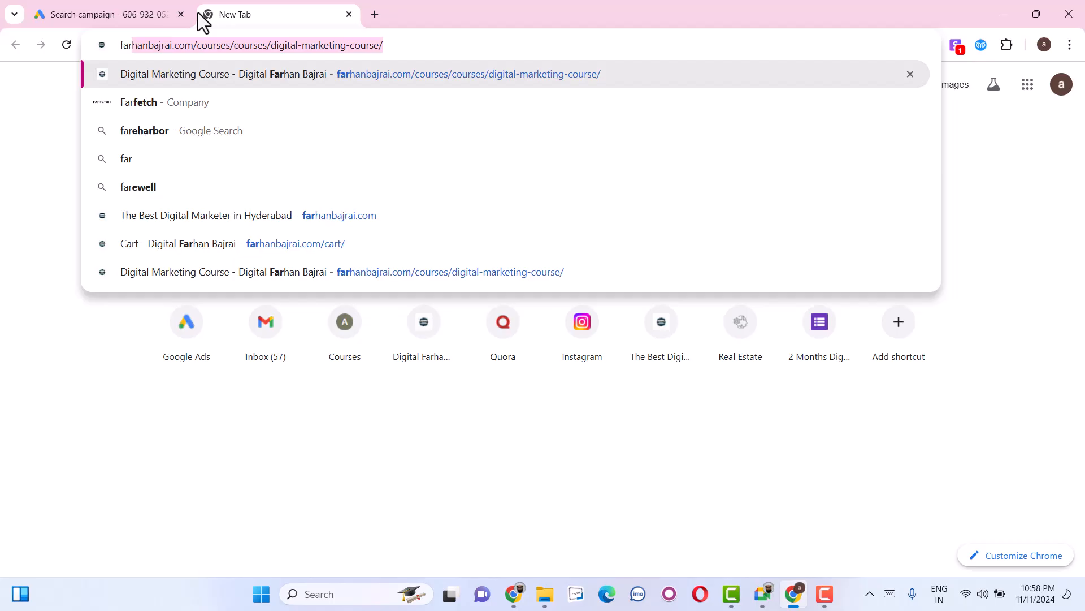
key("ctrl+a")
type("prive")
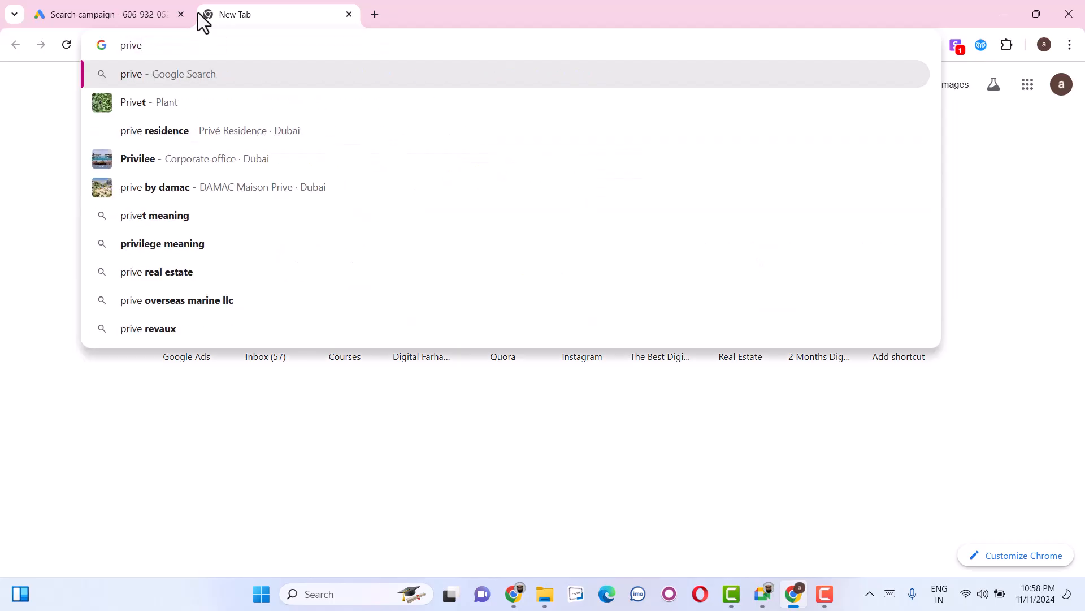
key("ctrl+z")
key("ctrl+z")
key("ctrl+z")
key("ctrl+z")
key("ctrl+z")
key("ctrl+z")
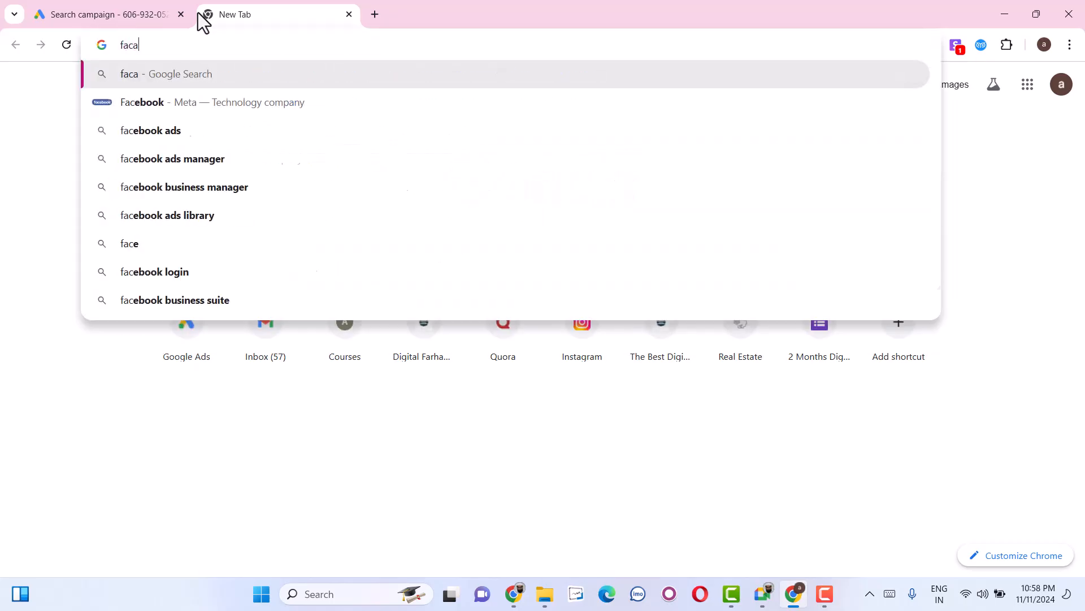
key("ctrl+z")
Load the owner's website at its digital marketing course page and open its Privacy Policy page.
type("arhan")
key("Return")
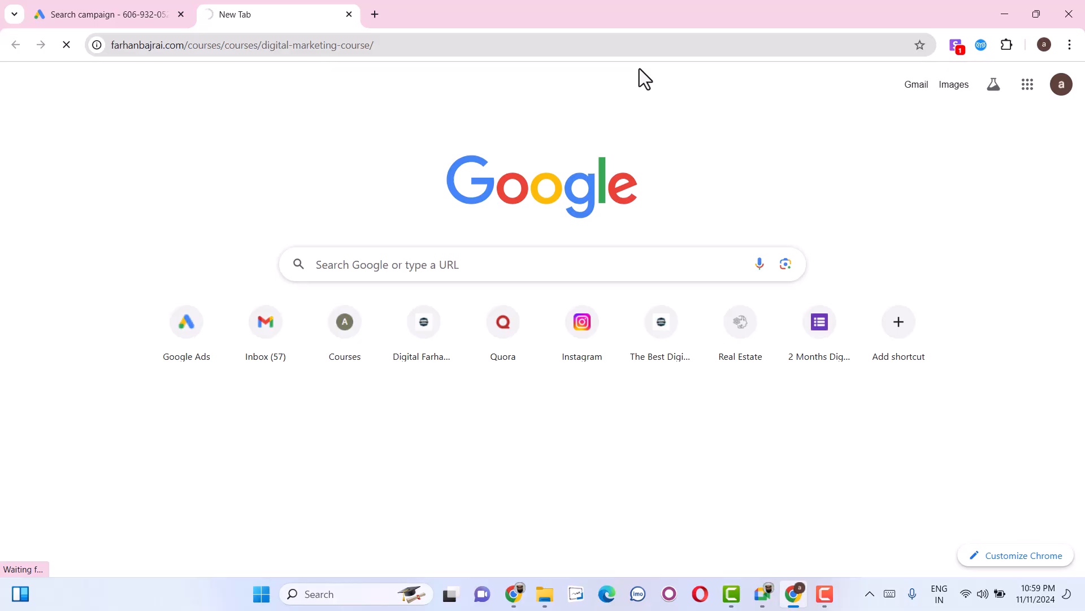
scroll(432, 347, "down", 20)
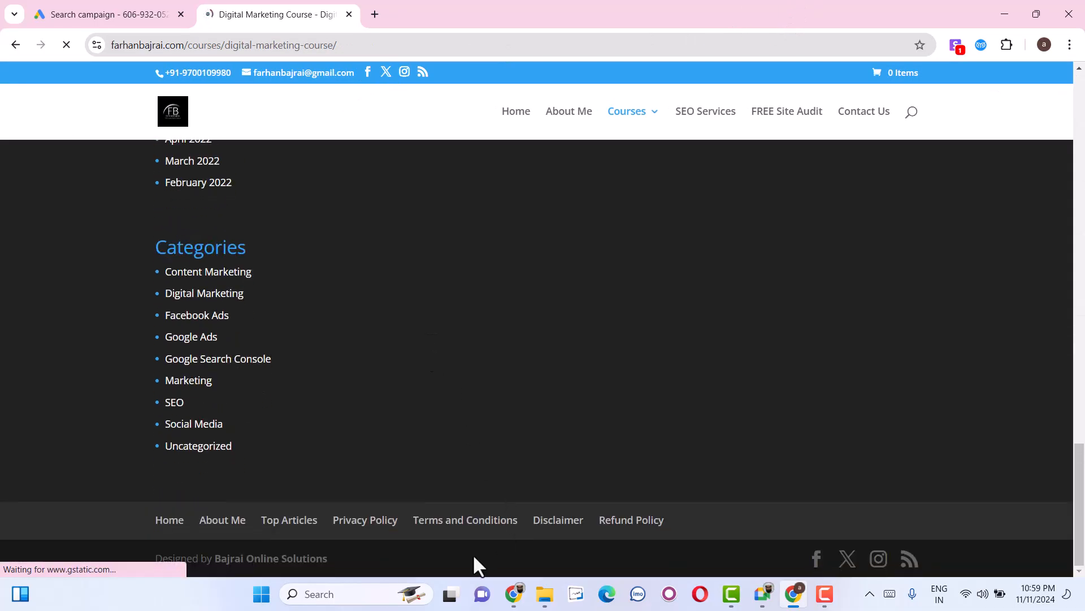
left_click(374, 520)
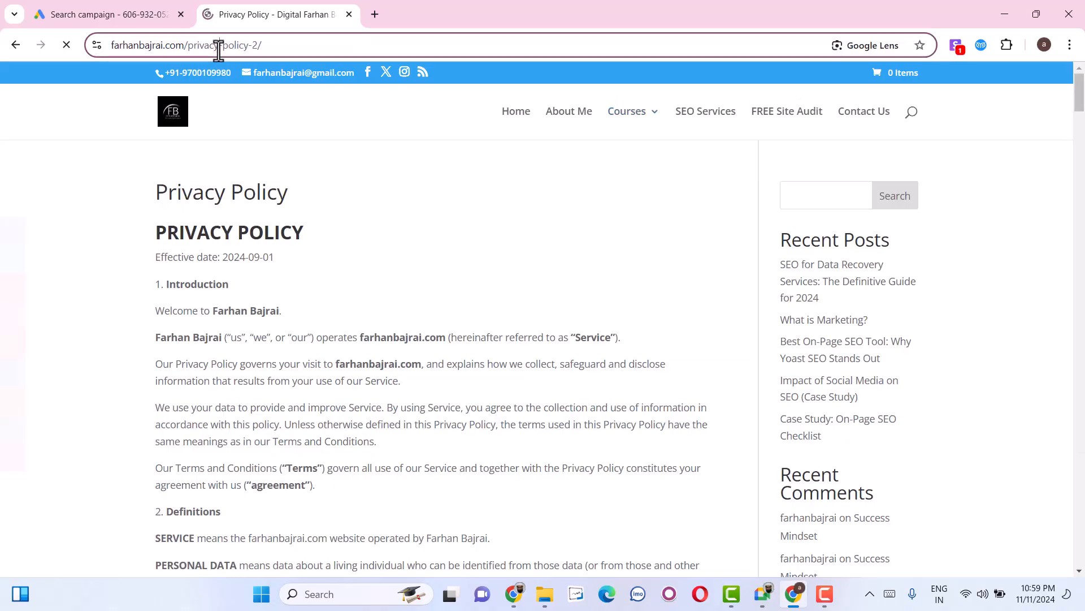
Return to the campaign and paste the privacy policy page's address as the lead form's Privacy policy URL.
left_click(106, 8)
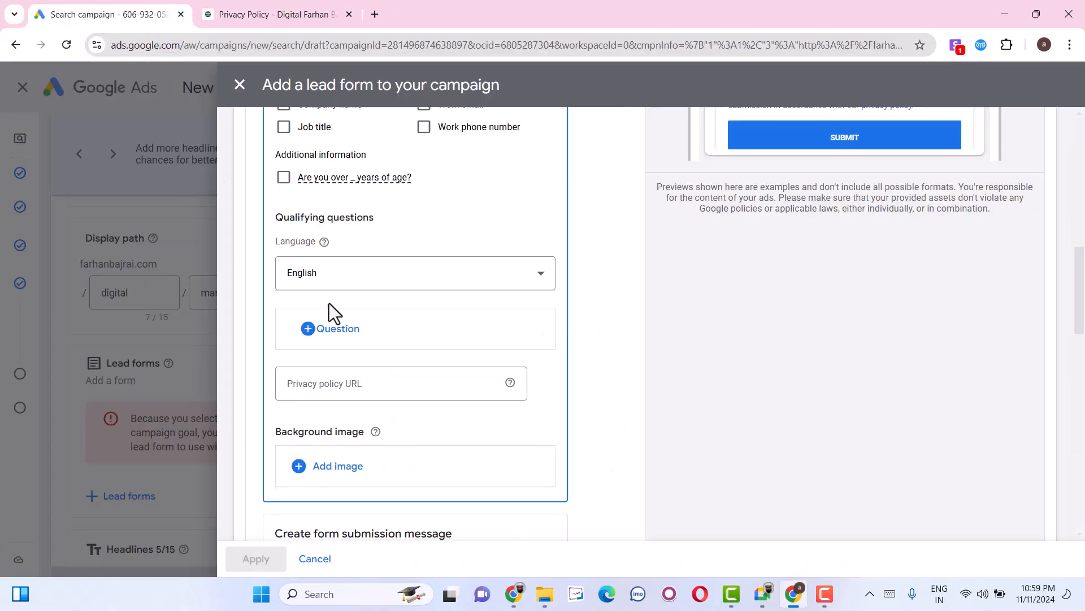
left_click(341, 379)
type("https://farhanbajrai.com/privacy-policy-2/")
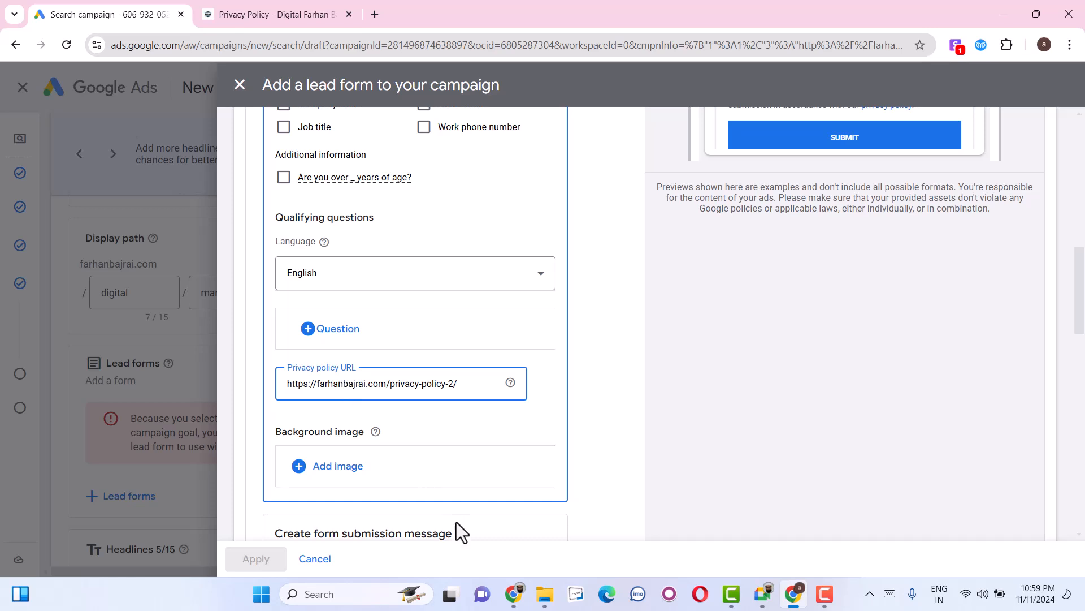
Set the submission message's Call-to-action URL to the website's home address by pasting the policy link and removing /privacy-policy-2/.
scroll(388, 509, "down", 4)
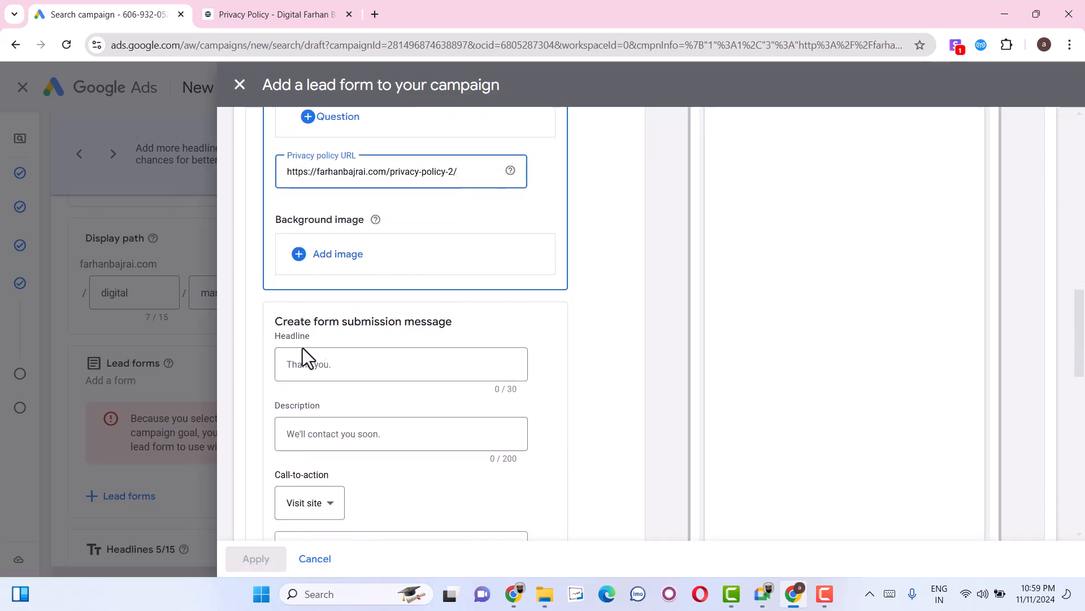
left_click(380, 435)
scroll(358, 513, "down", 1)
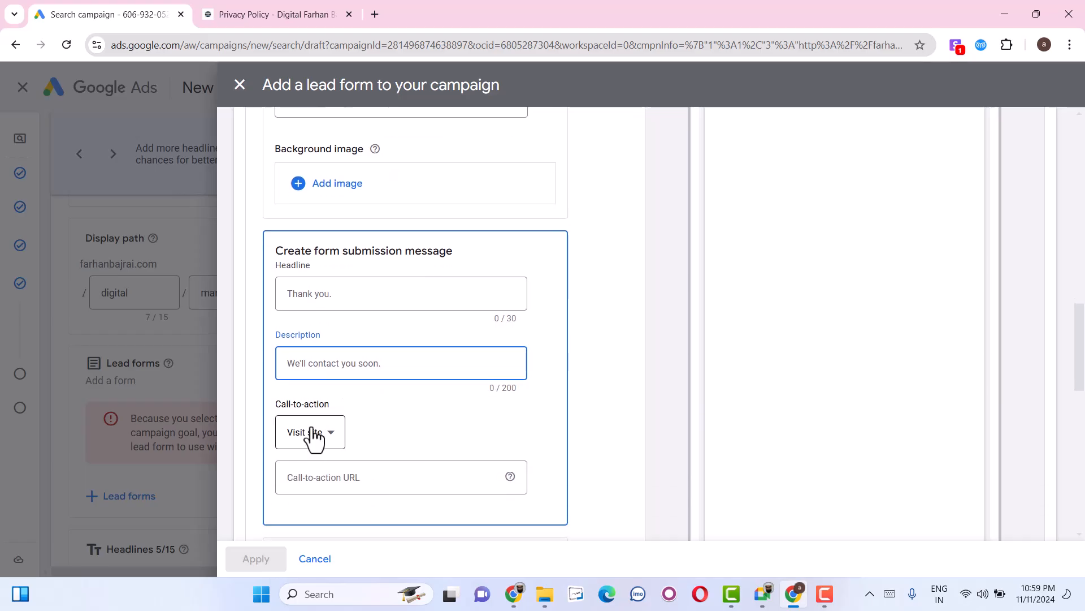
left_click(335, 475)
type("https://farhanbajrai.com/privacy-policy-2/")
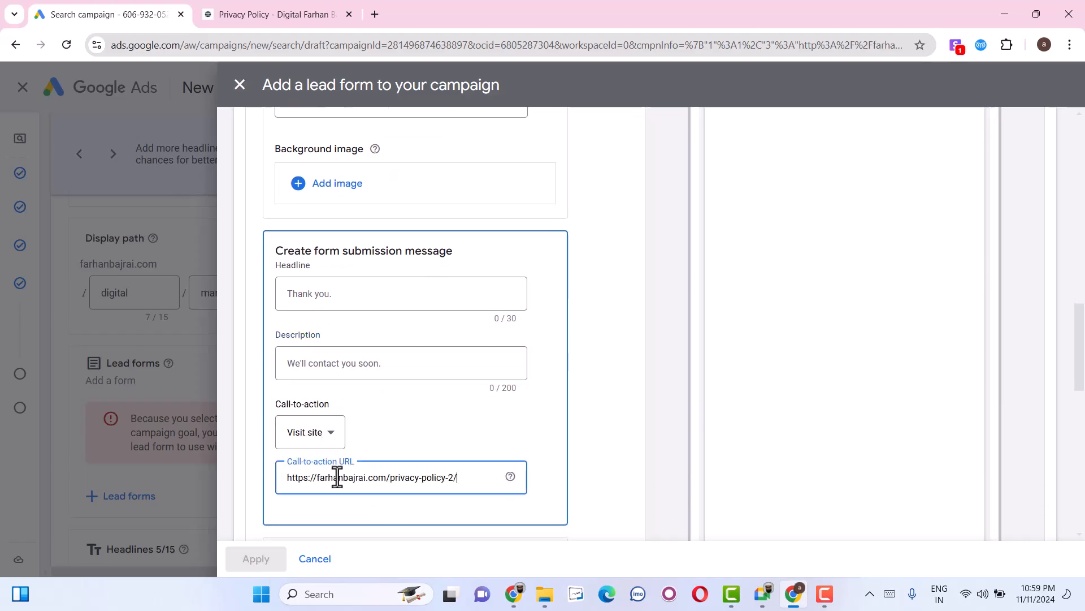
left_click(384, 482, "shift")
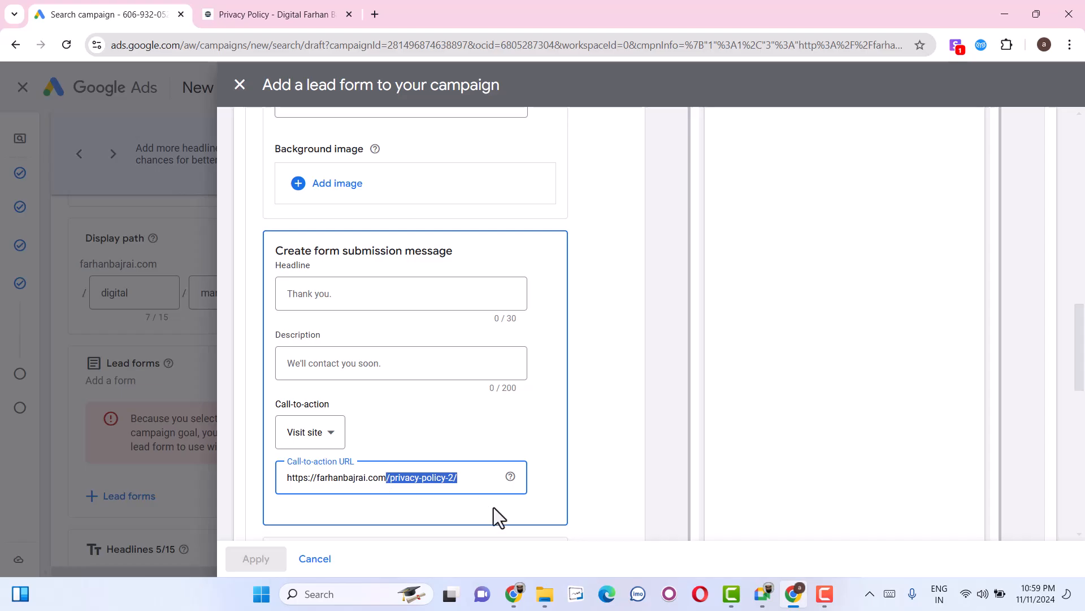
key("BackSpace")
Set the ad's lead form call-to-action to Sign up.
scroll(423, 495, "down", 1)
scroll(396, 504, "down", 4)
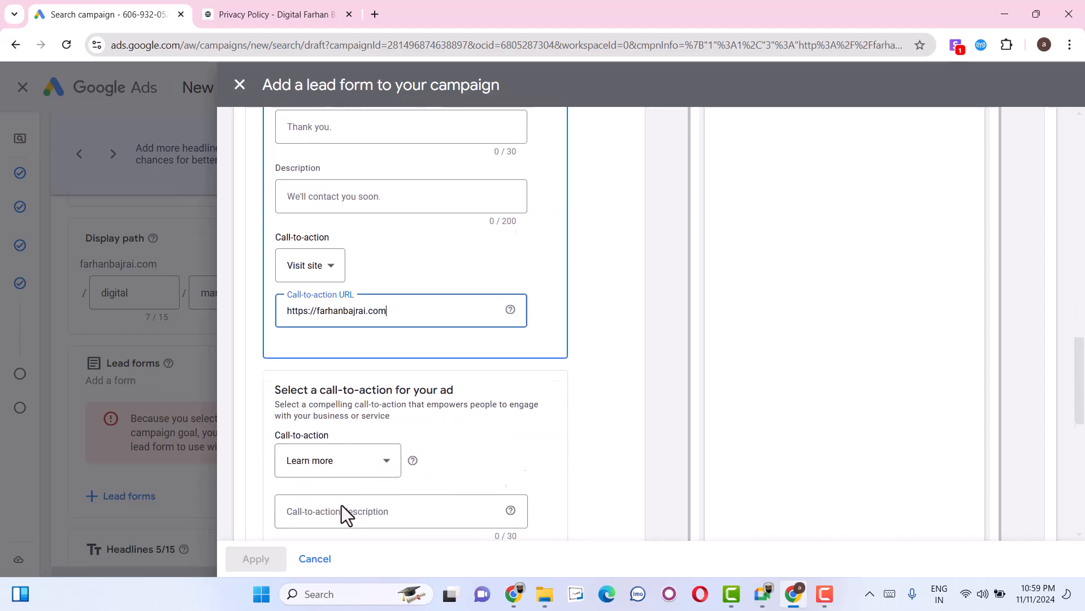
left_click(317, 351)
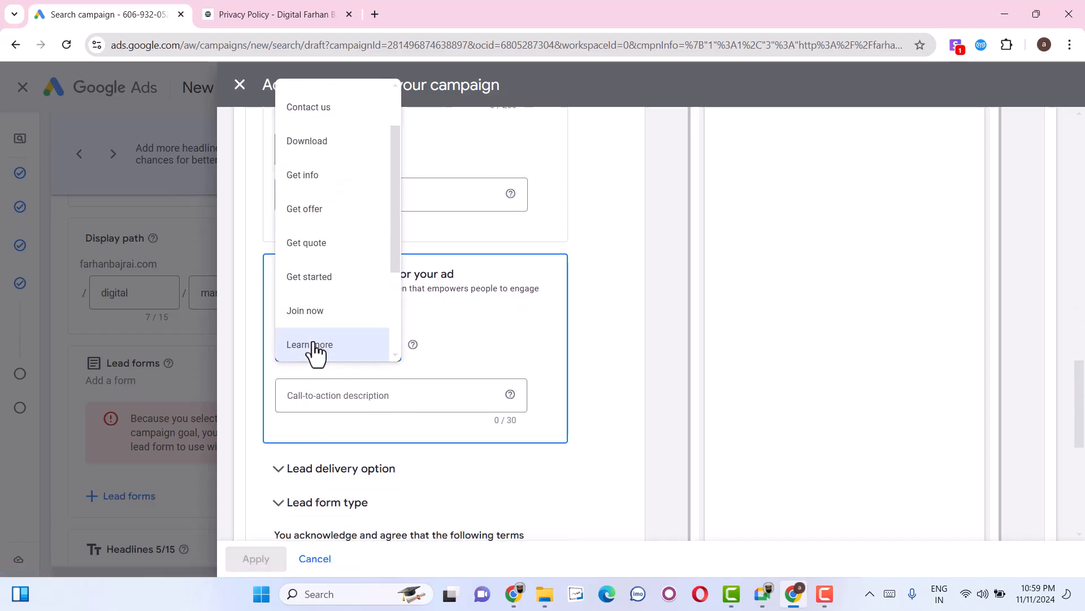
scroll(310, 196, "down", 2)
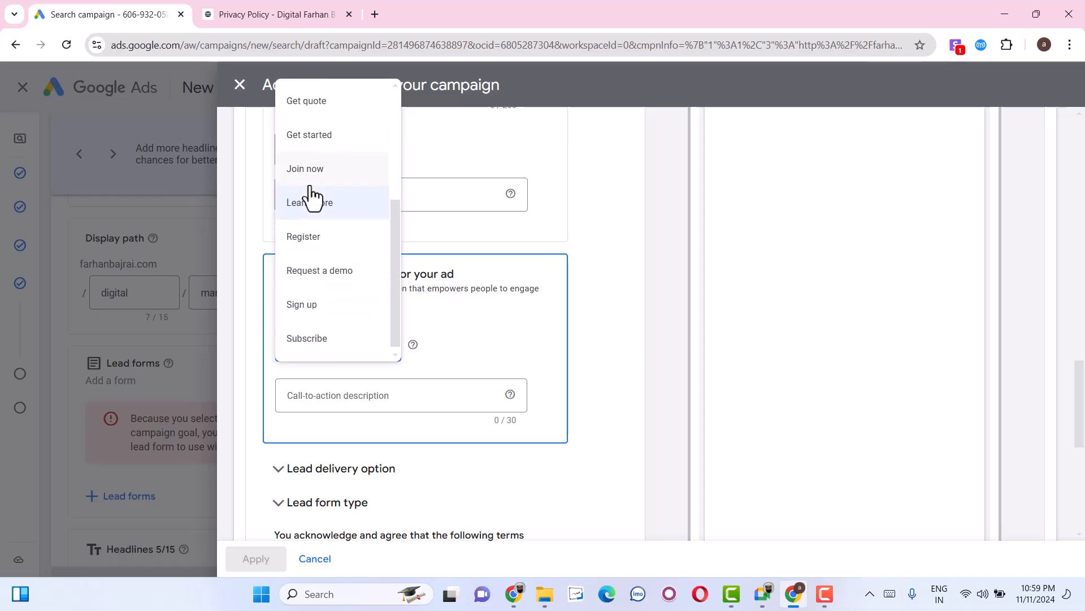
left_click(313, 306)
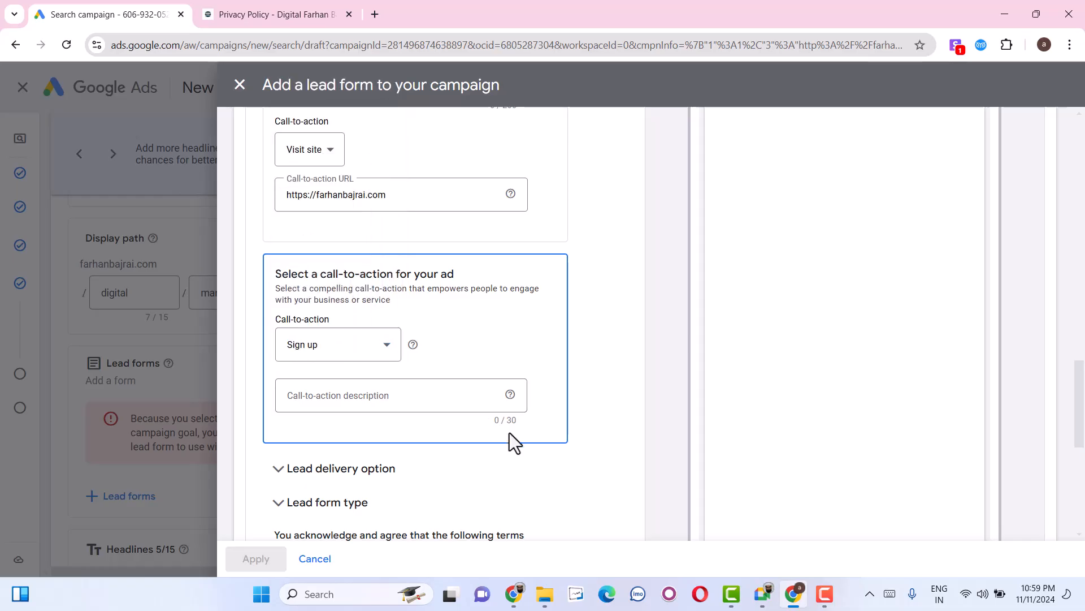
Set the ad's call-to-action description to "Sign up the course now" and expand the lead form's delivery options.
left_click(395, 391)
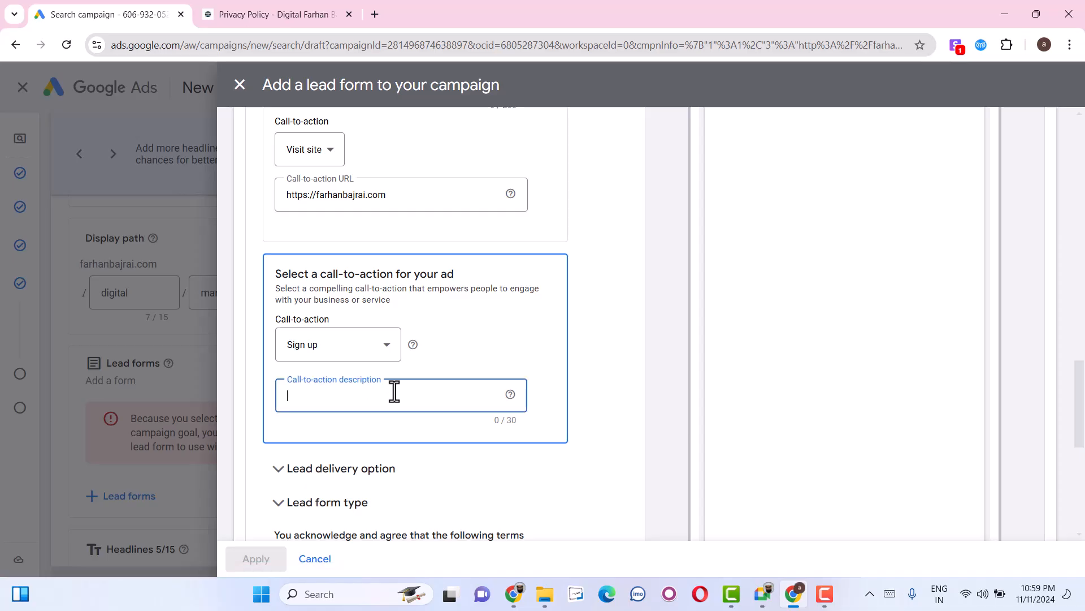
type("Si")
left_click(334, 467)
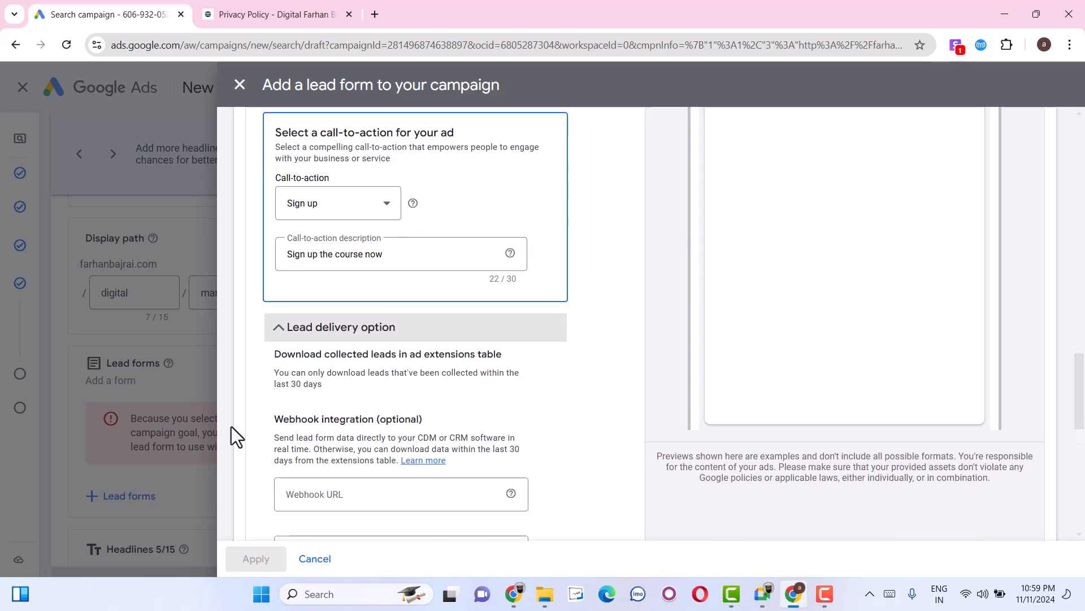
scroll(293, 424, "down", 2)
scroll(249, 440, "down", 3)
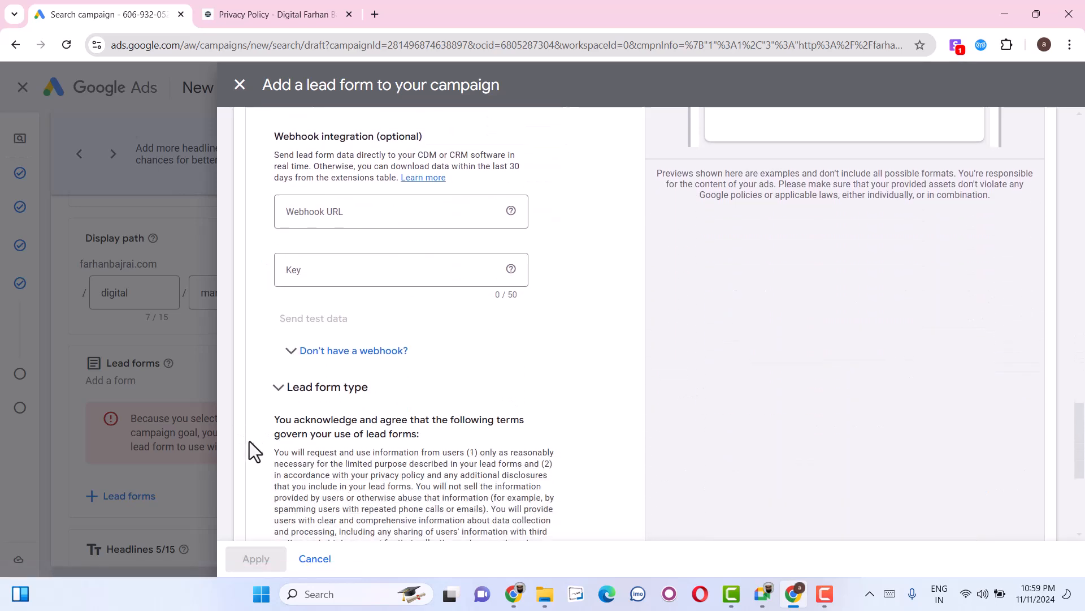
Keep the lead form type at More volume, accept the lead form terms and apply the form to the campaign.
left_click(344, 393)
scroll(450, 430, "down", 6)
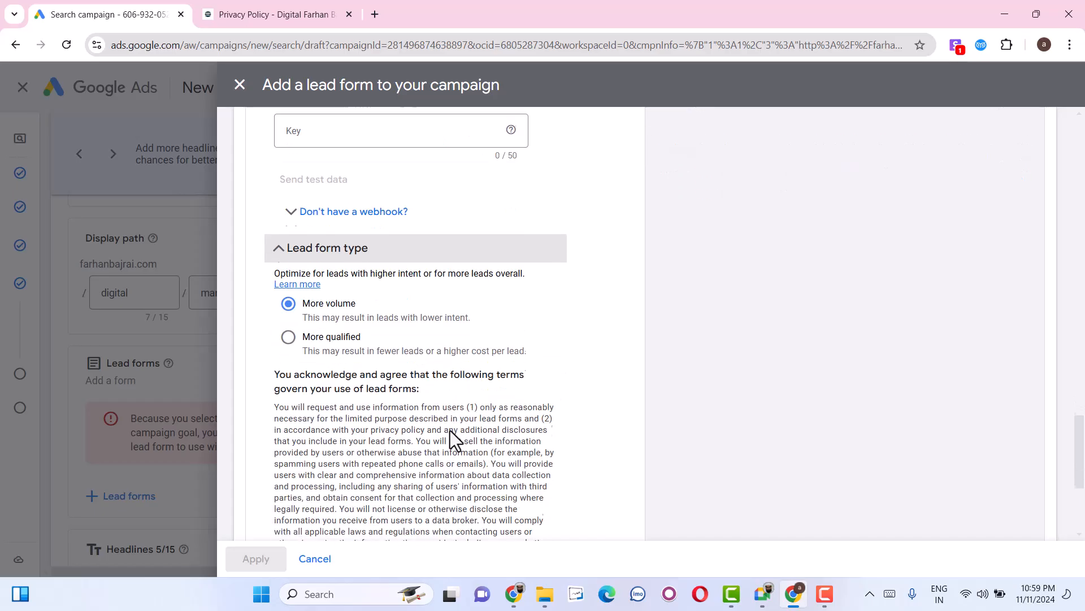
left_click(280, 505)
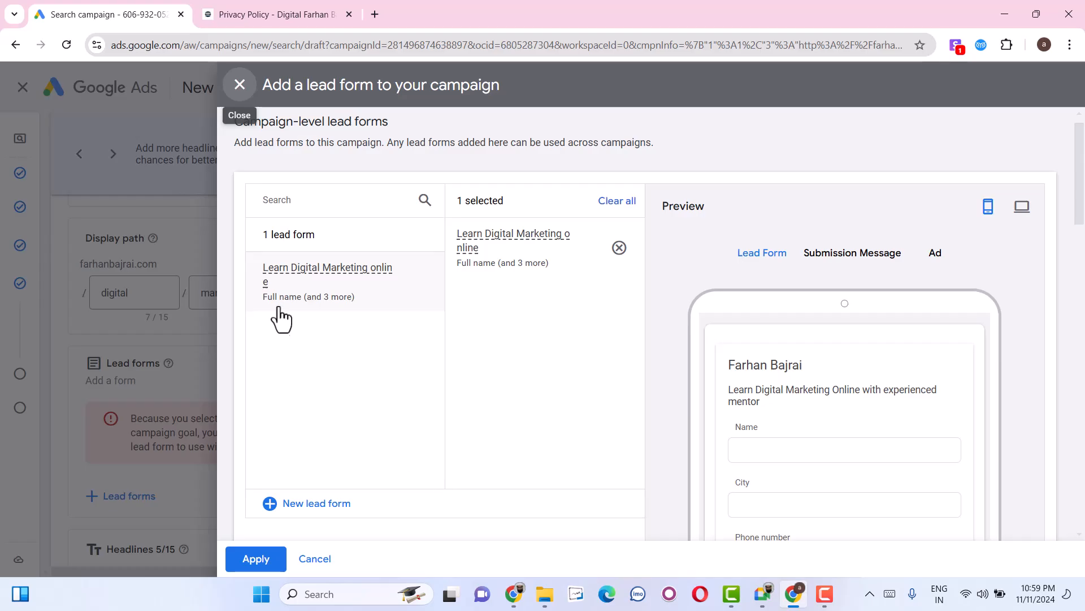
scroll(441, 447, "down", 10)
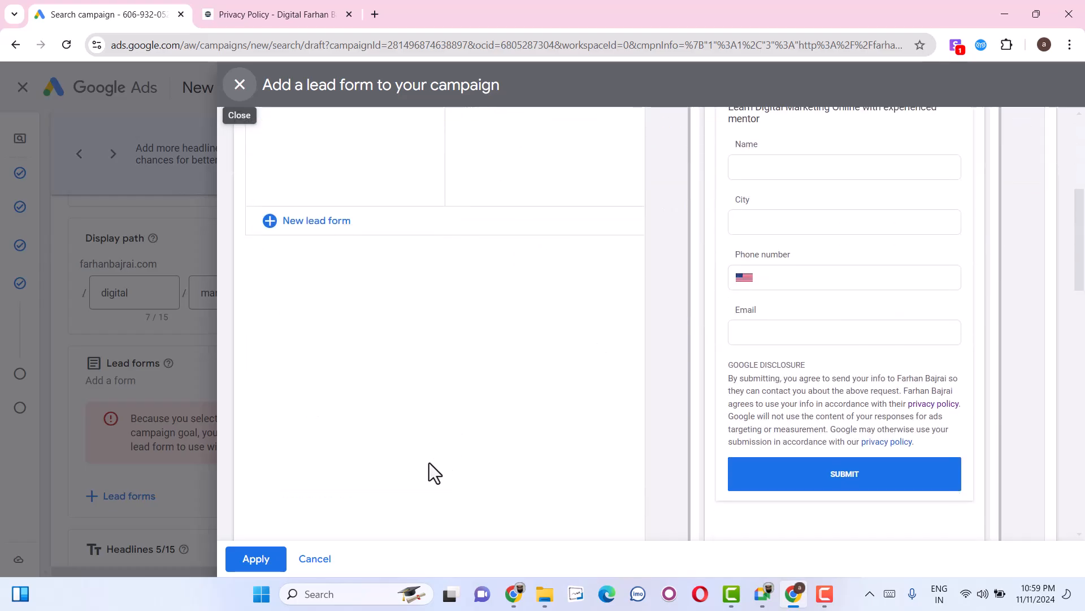
left_click(261, 563)
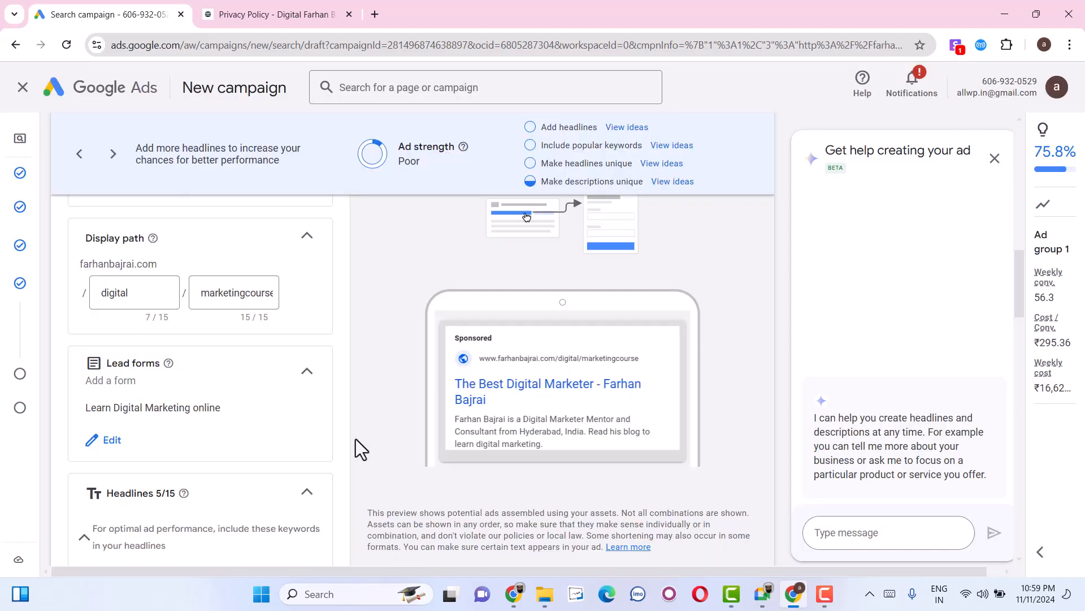
Replace the ad's first headline with "Digital Marketing Course".
scroll(216, 439, "down", 3)
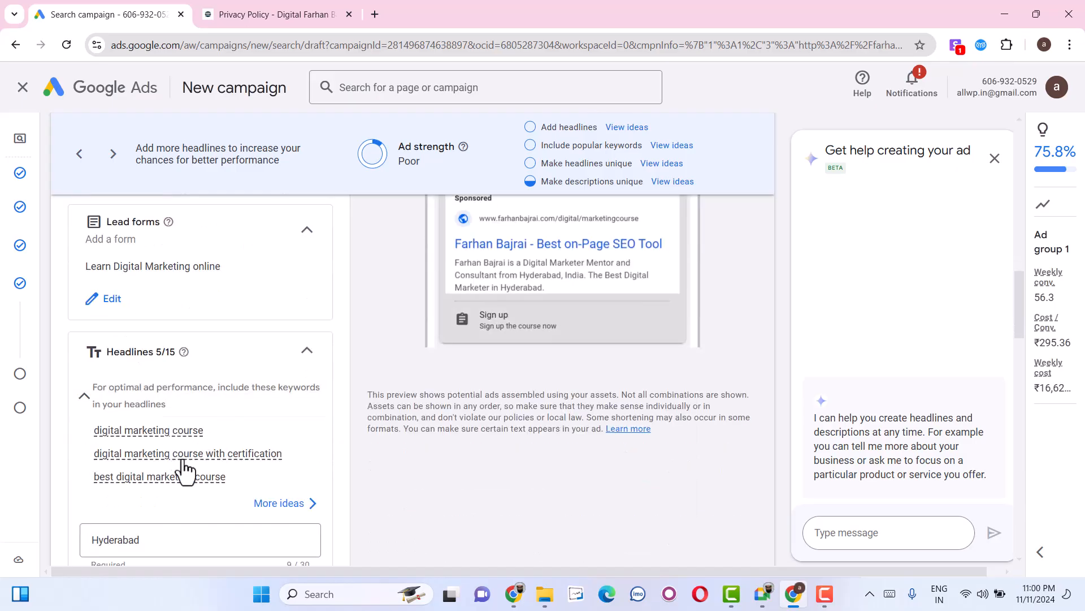
scroll(155, 533, "down", 3)
left_click(135, 399)
double_click(134, 399)
type("Digita")
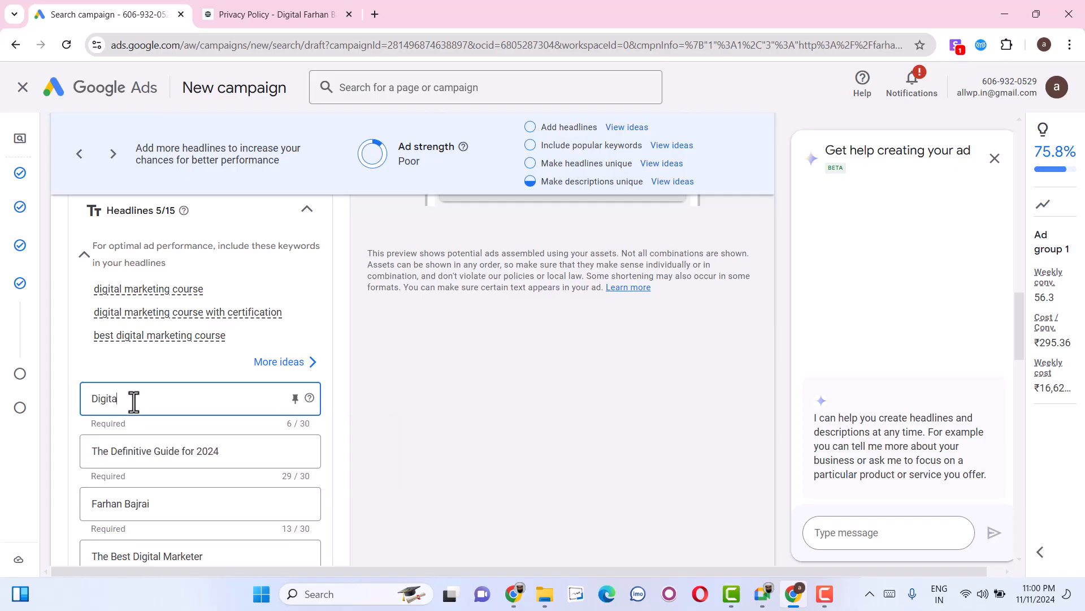
type("l Market")
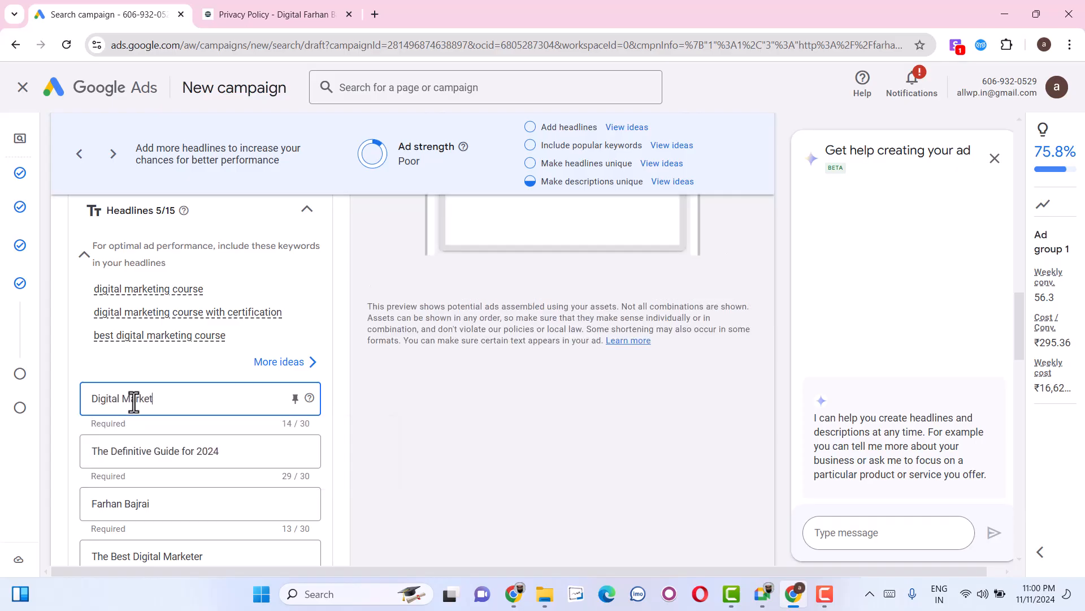
type("ing Course")
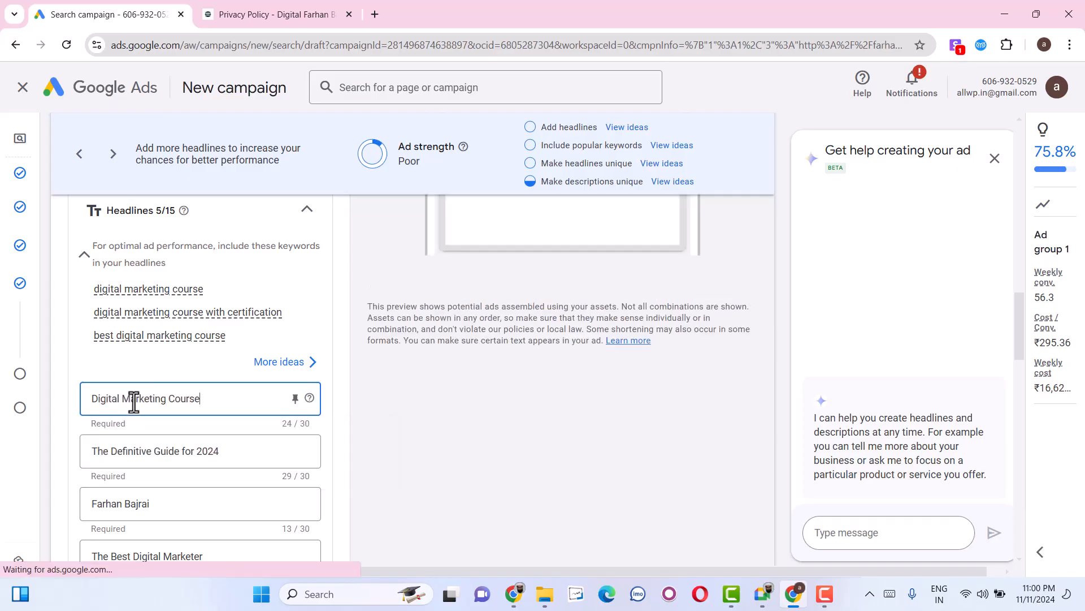
left_click(130, 452)
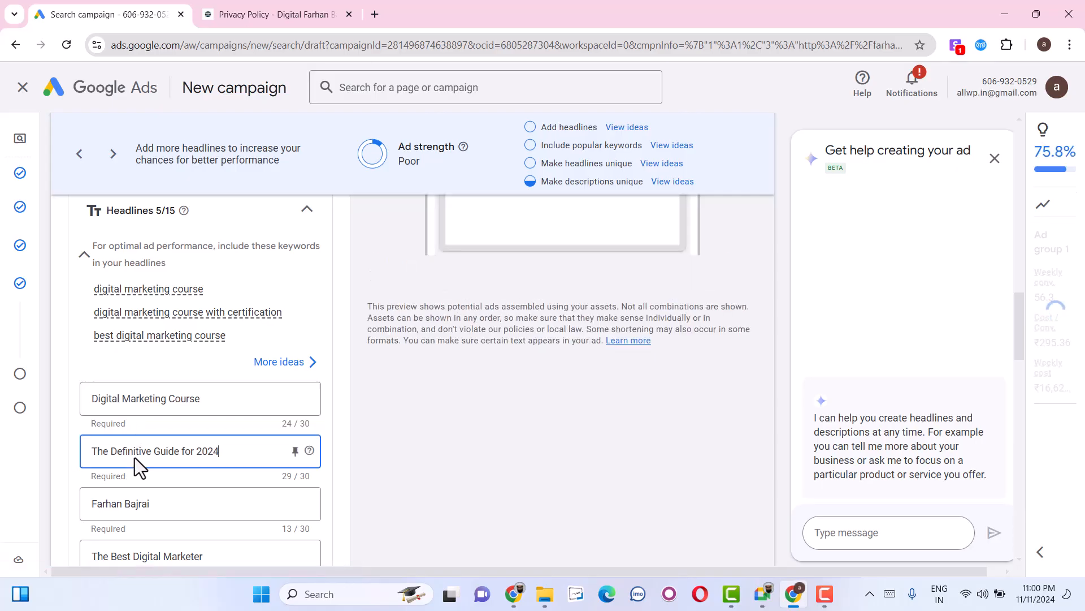
triple_click(135, 455)
type("On")
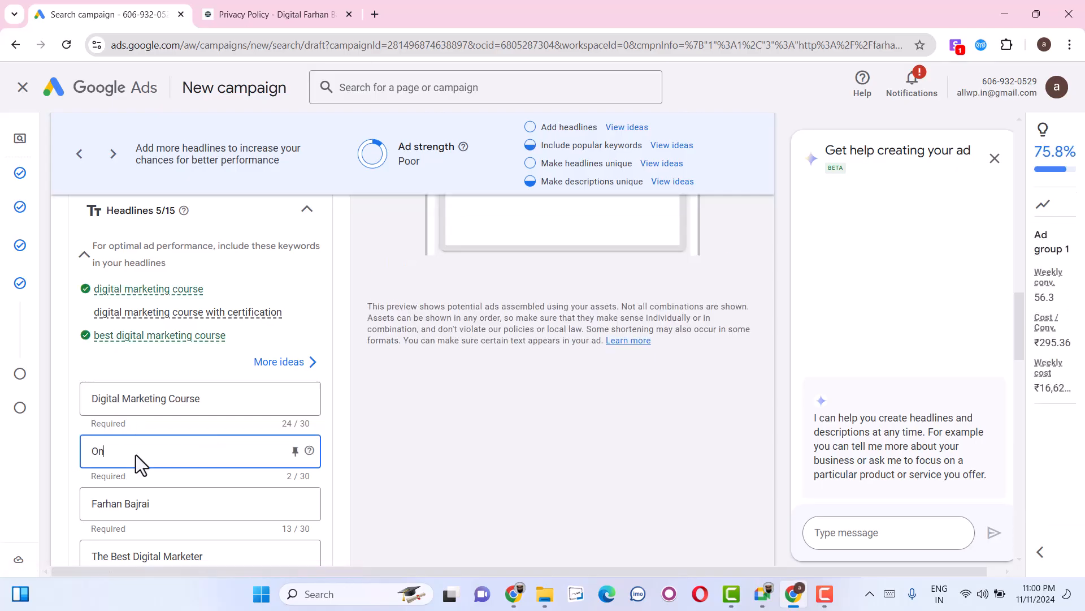
type("line")
type("https://farhanbajrai.com/privacy-policy-2/")
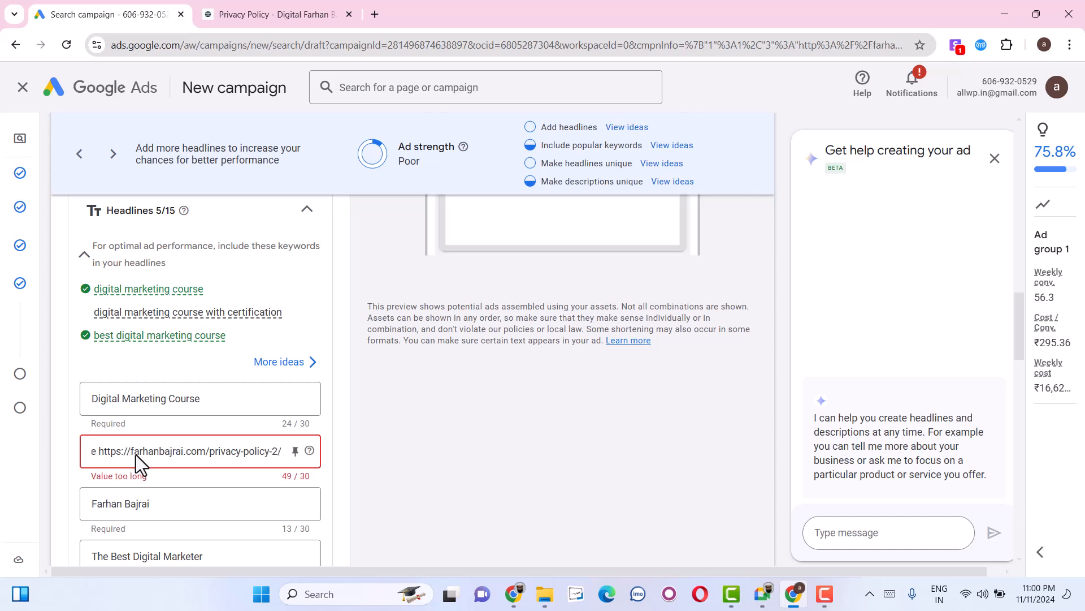
key("ctrl+a")
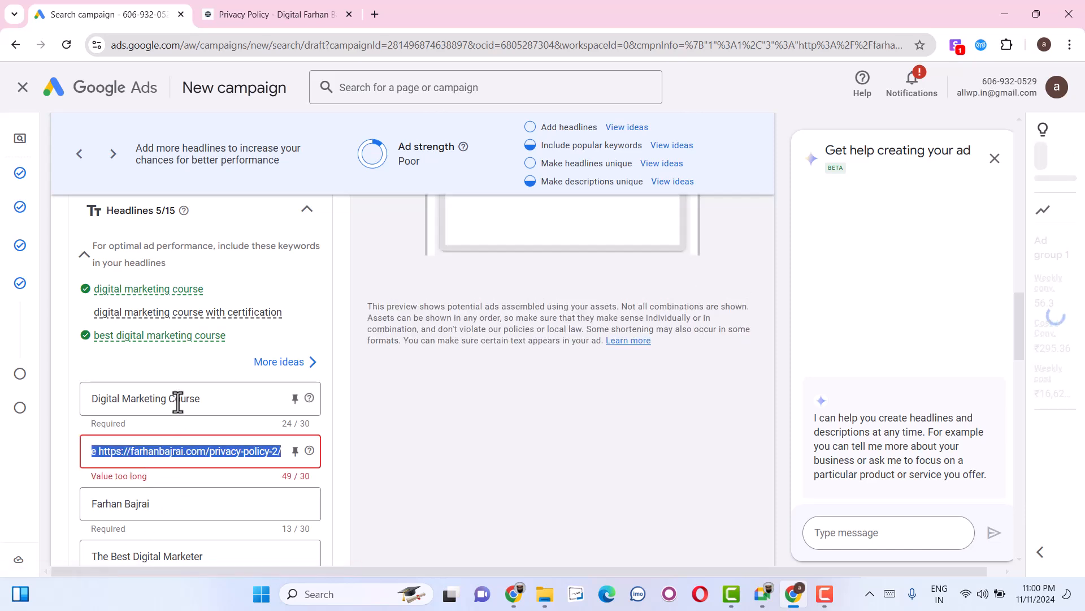
Replace the second headline with "Onine Digital Marketing Course", reusing the text copied from the first headline.
triple_click(180, 399)
key("ctrl+c")
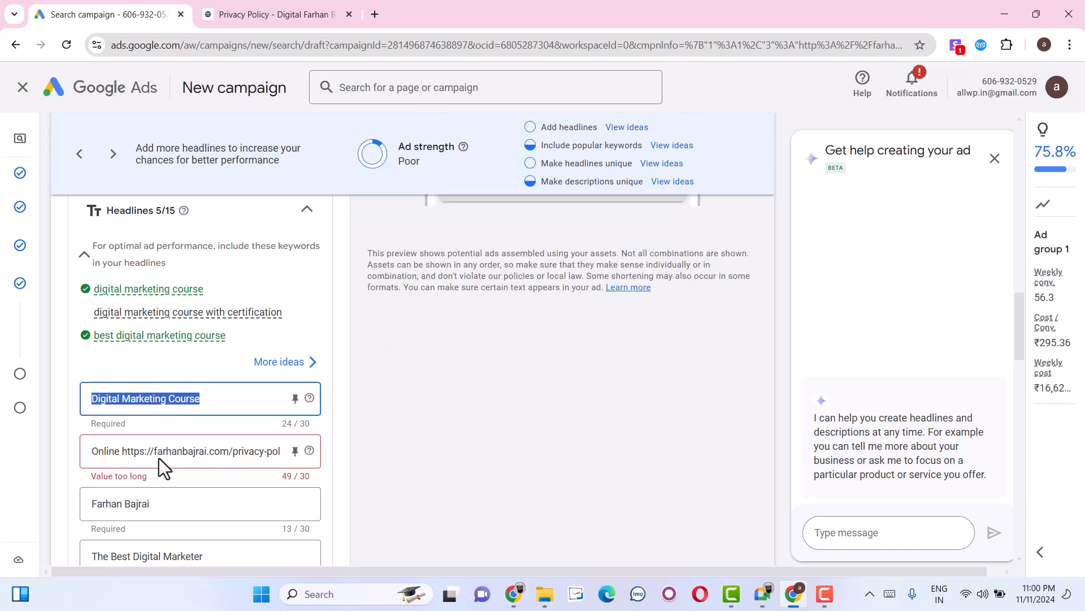
triple_click(159, 455)
left_click(149, 455)
triple_click(150, 455)
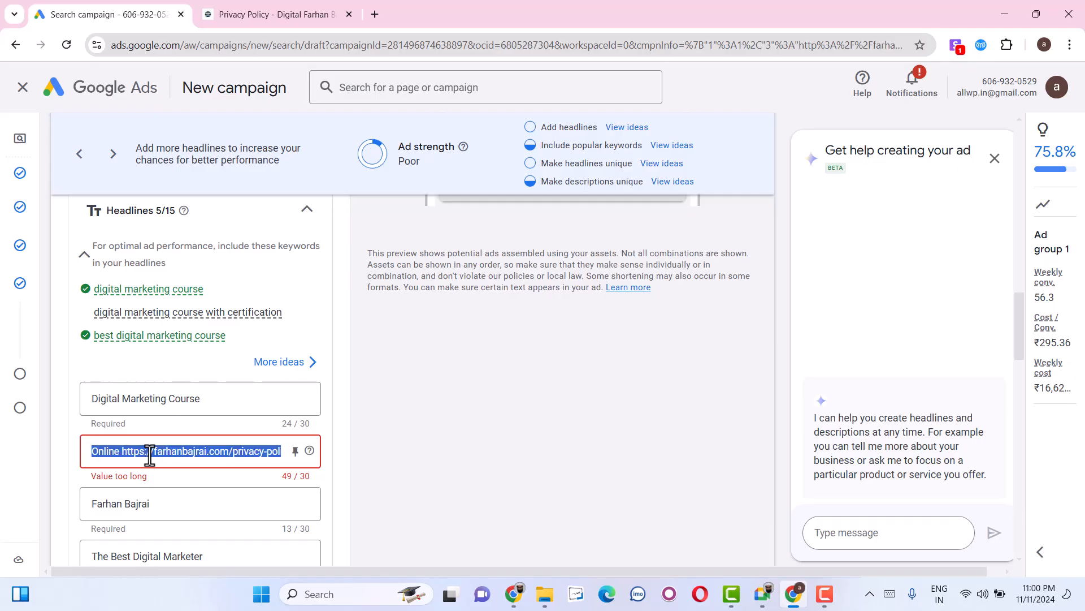
type("On")
type("lni")
key("BackSpace")
key("BackSpace")
key("BackSpace")
type("ine")
key("ctrl+v")
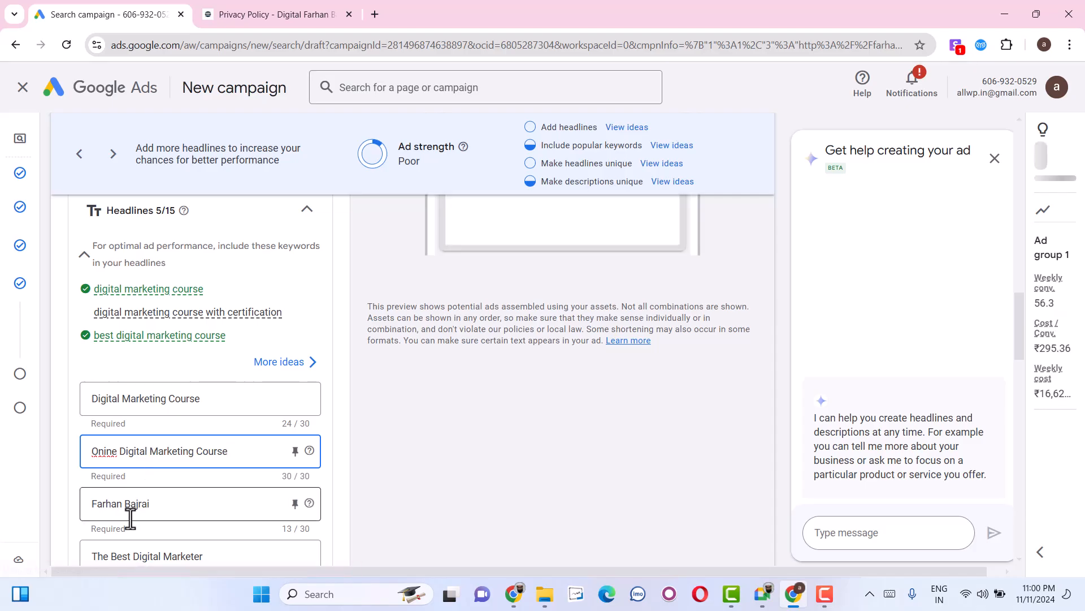
Replace the third headline with "Digital Marketing Course Hyd", building on the copied headline text.
triple_click(131, 504)
key("ctrl+v")
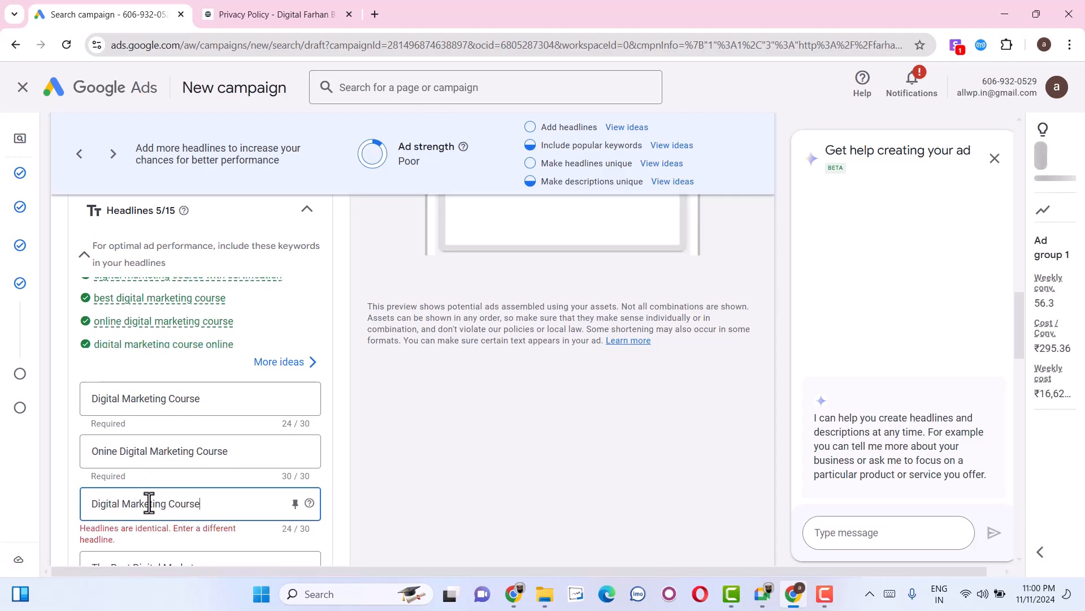
type("Hydera")
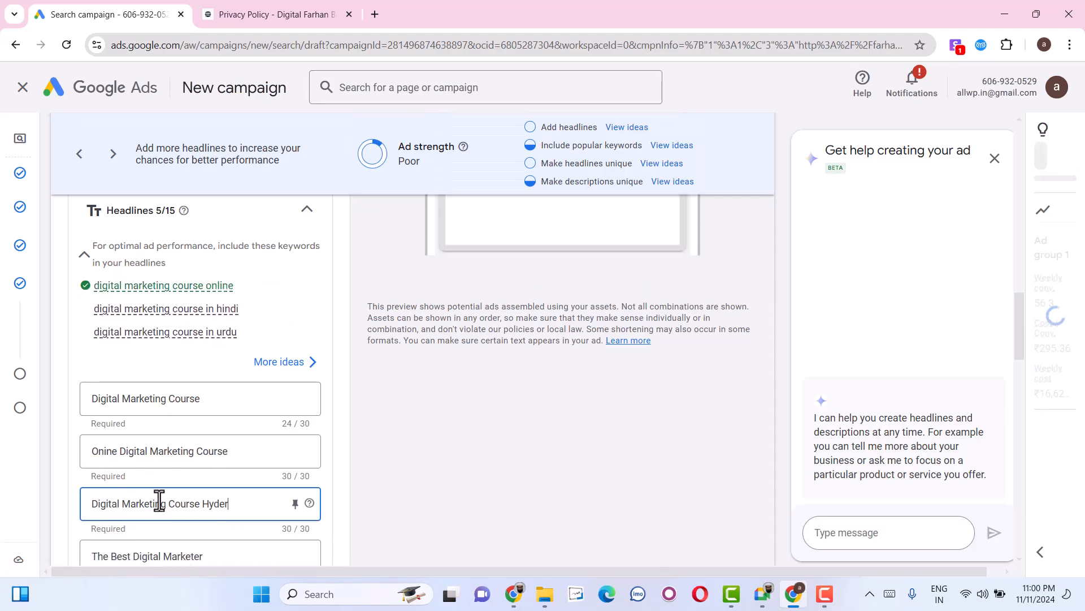
key("BackSpace")
key("BackSpace")
key("BackSpace")
key("BackSpace")
type("d")
Replace the fifth headline, "Best on-Page SEO Tool", with "Enrol Now".
scroll(158, 485, "down", 1)
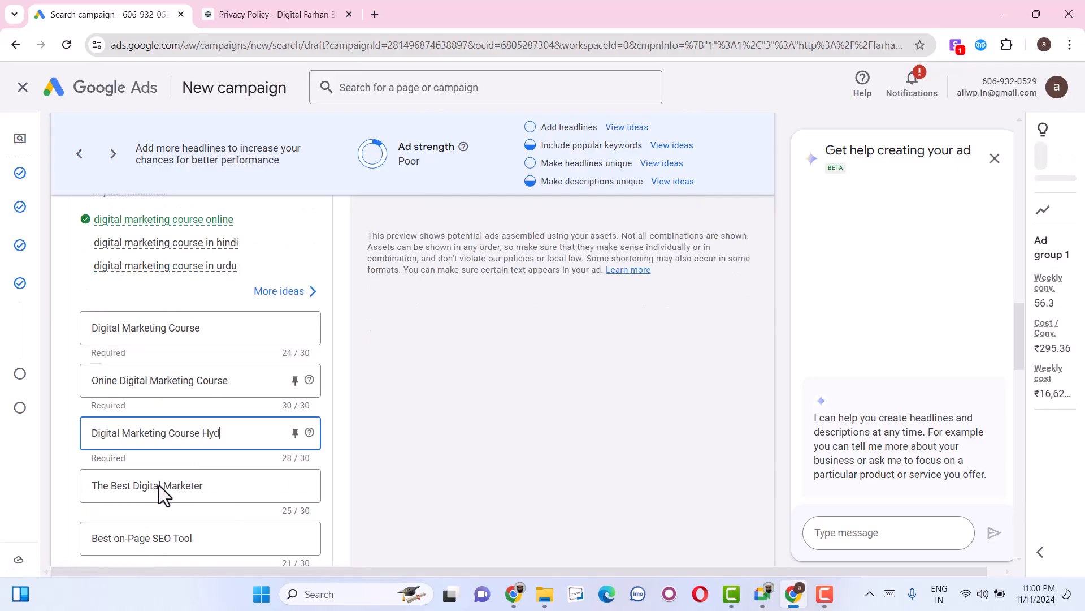
triple_click(164, 540)
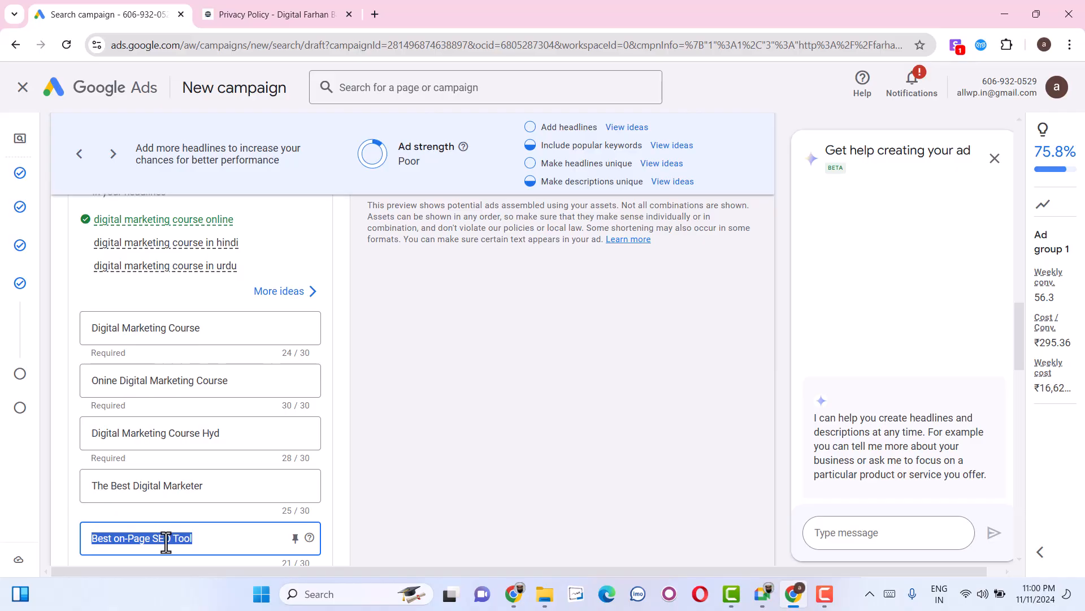
type("CA")
key("BackSpace")
key("BackSpace")
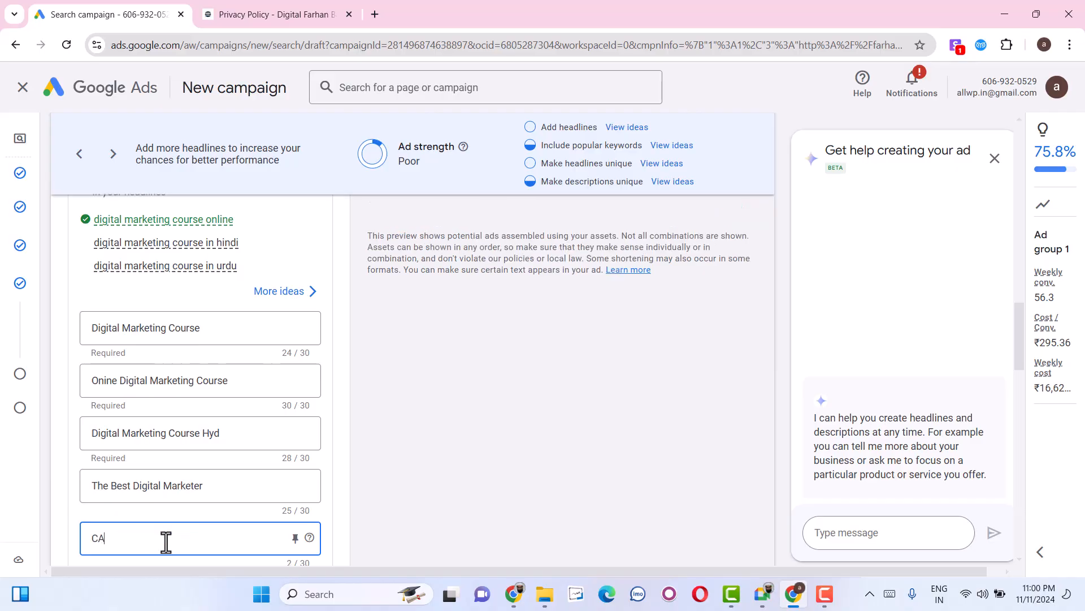
type("Eno")
key("BackSpace")
type("rol Now")
Fill the first empty headline, below "Enrol Now", with "Experienced Mentor".
scroll(166, 542, "down", 3)
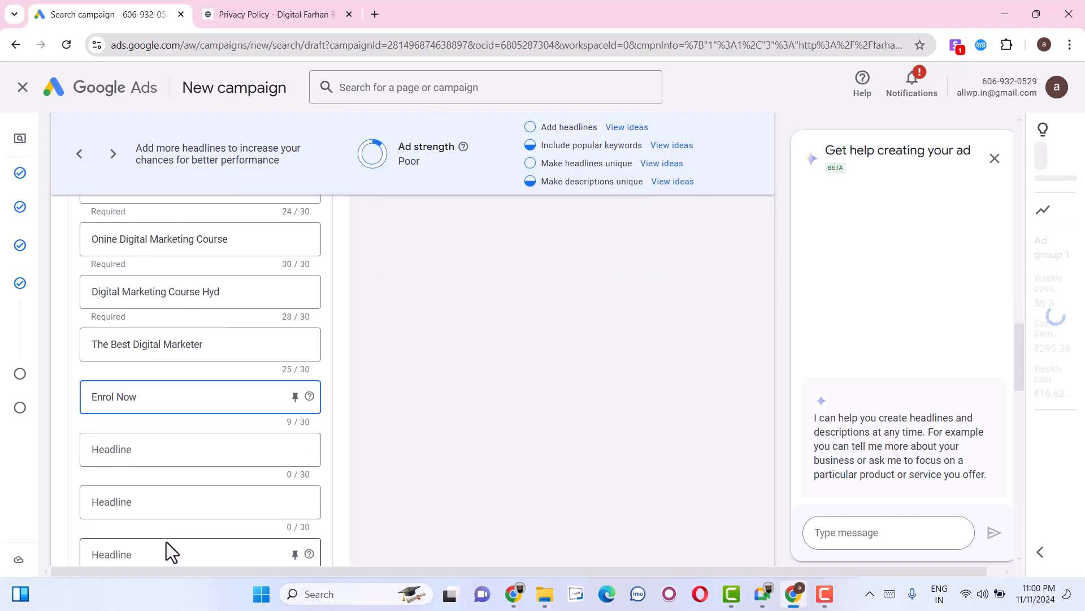
left_click(138, 450)
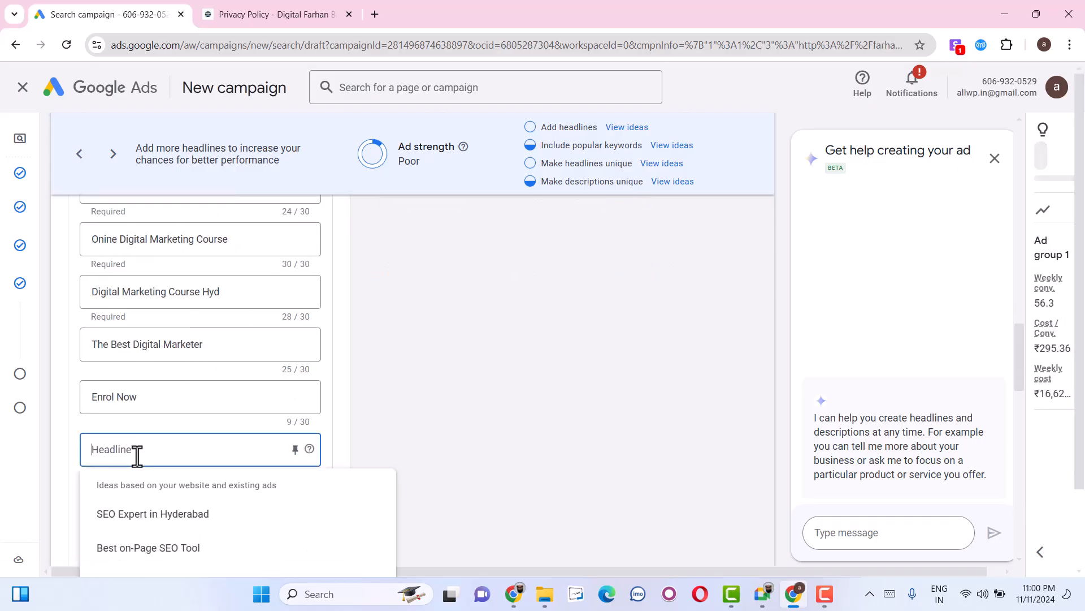
type("Experienc")
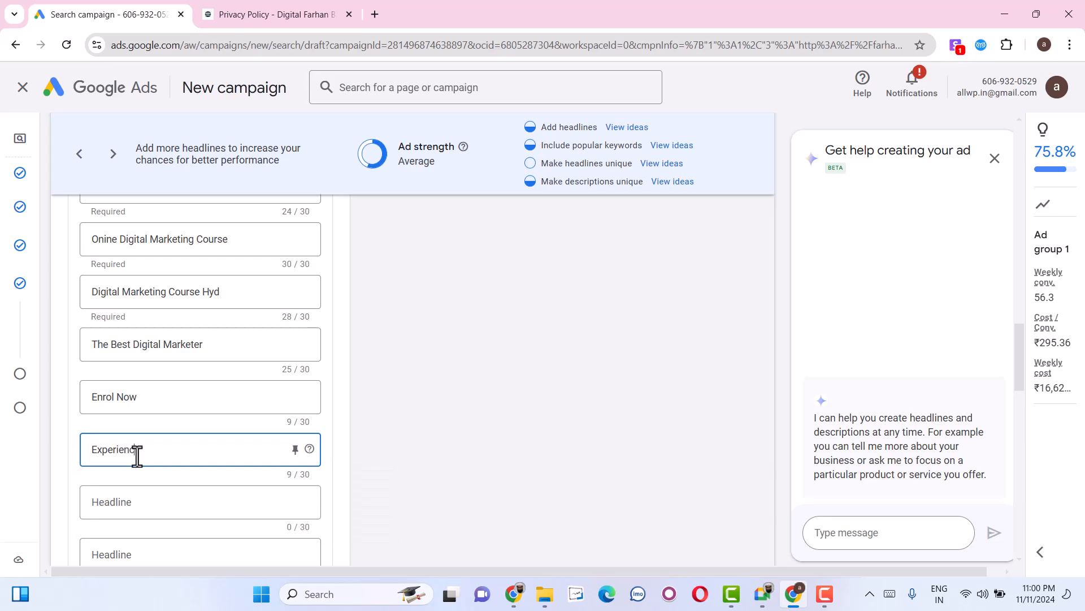
type("ed Meno")
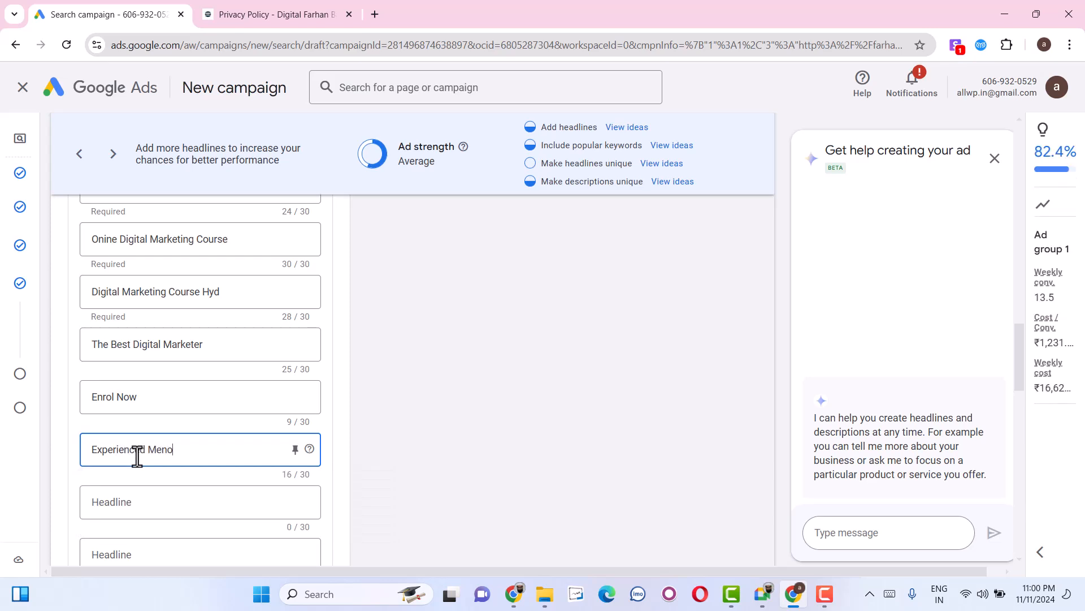
Leave the descriptions, sitelinks and callouts as they are and continue from the ad to the budget settings.
scroll(175, 436, "down", 6)
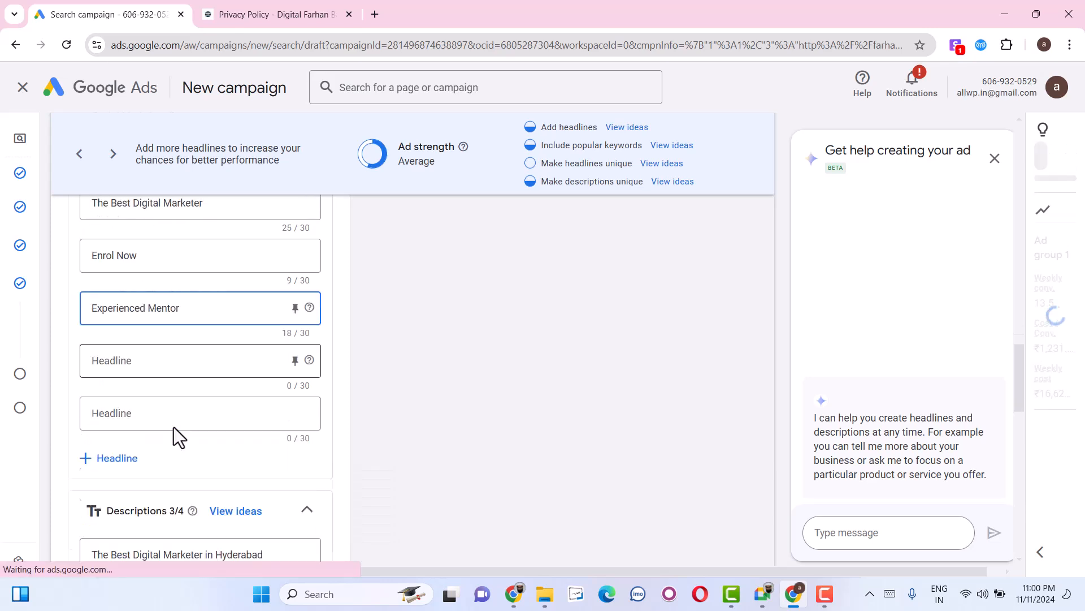
scroll(179, 508, "down", 6)
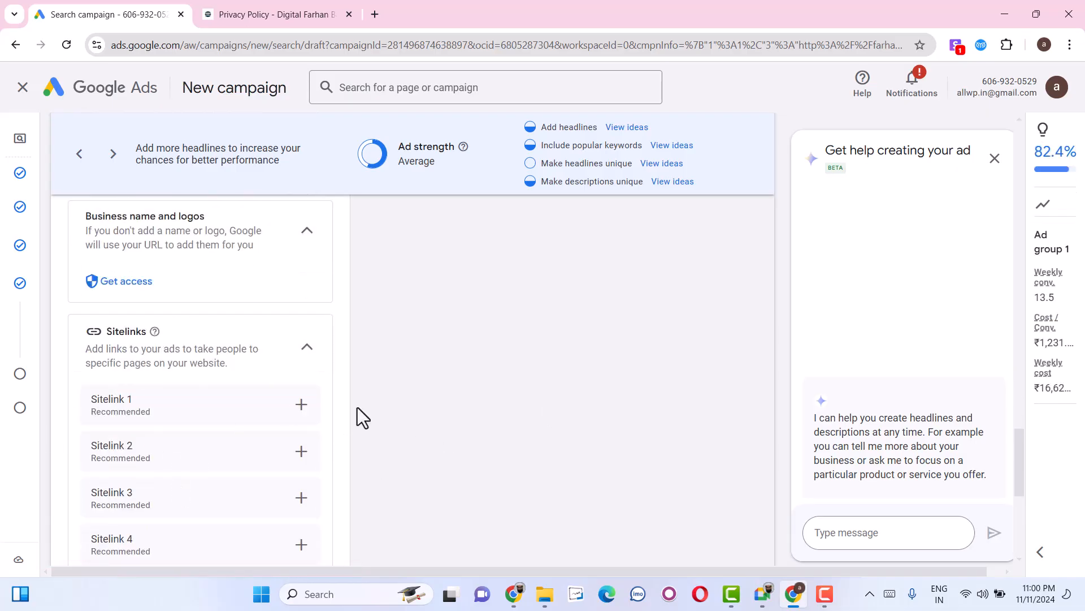
scroll(176, 398, "down", 5)
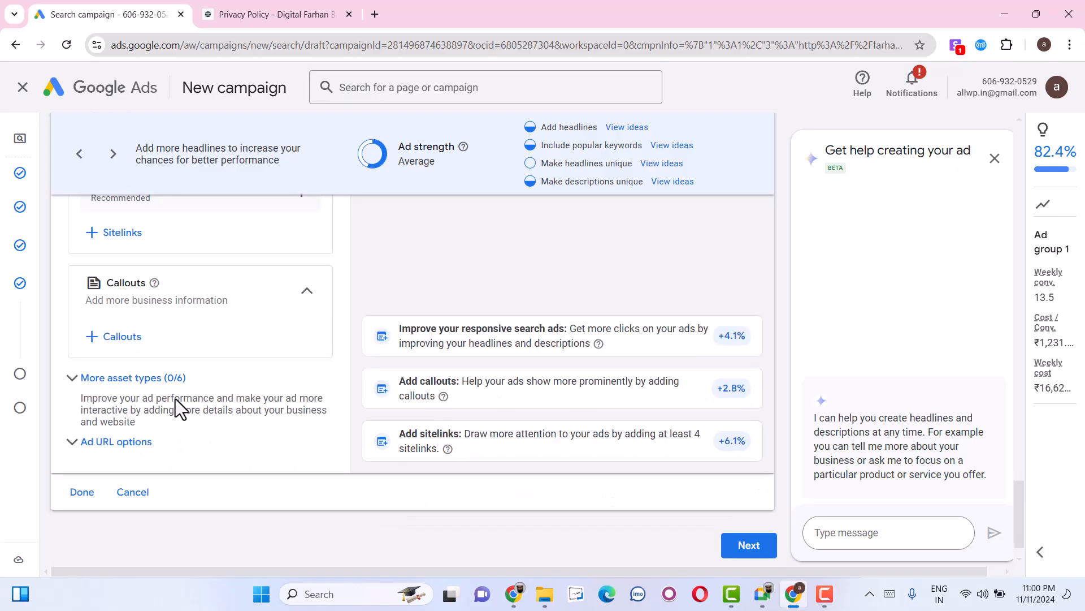
left_click(747, 512)
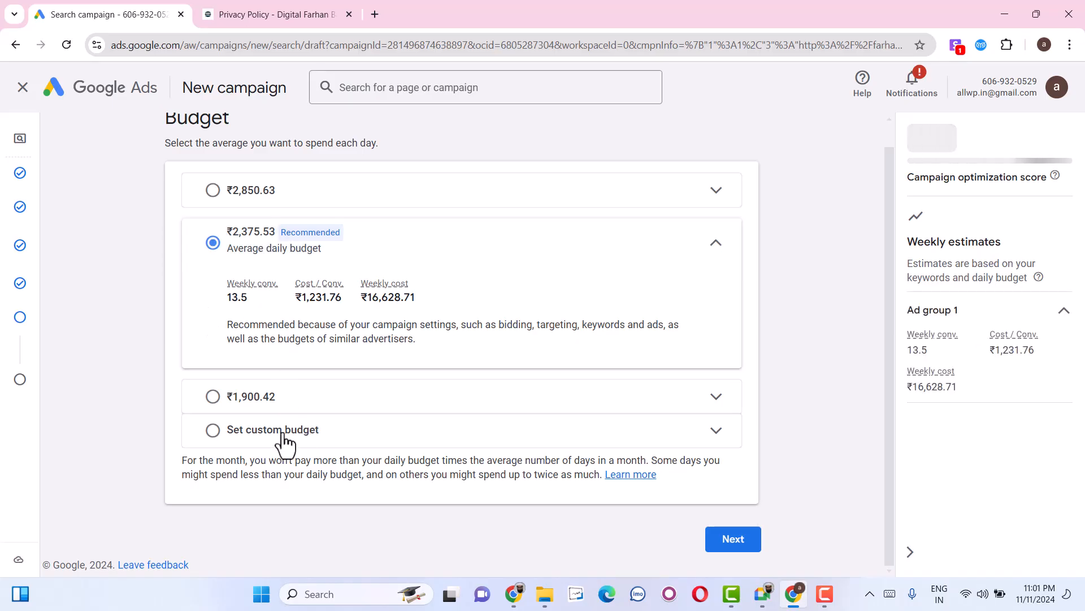
Choose a custom average daily budget of ₹200 for the campaign and continue to the review.
left_click(261, 433)
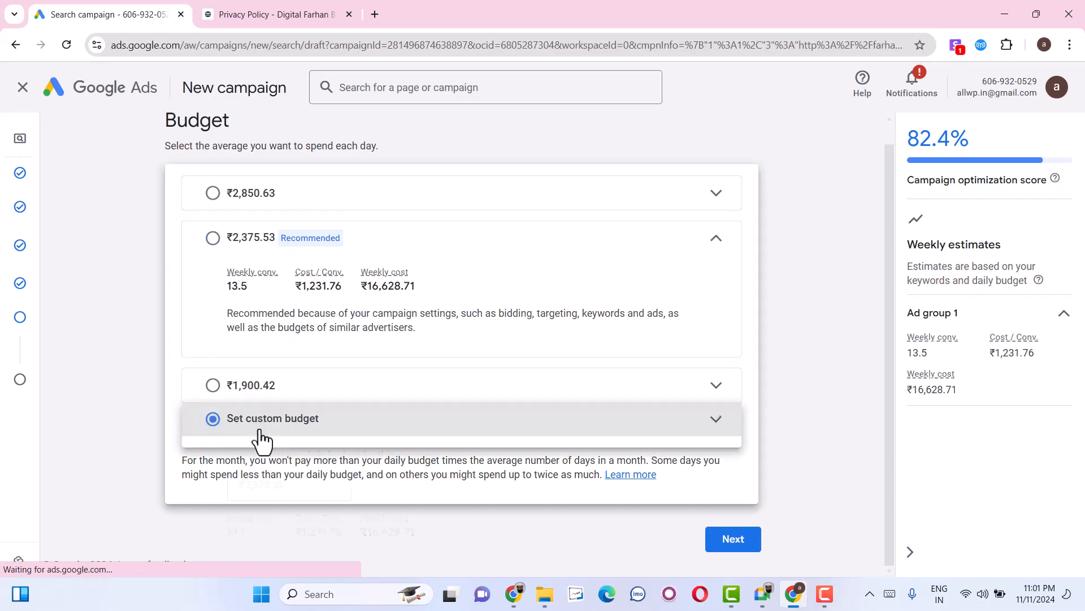
double_click(255, 371)
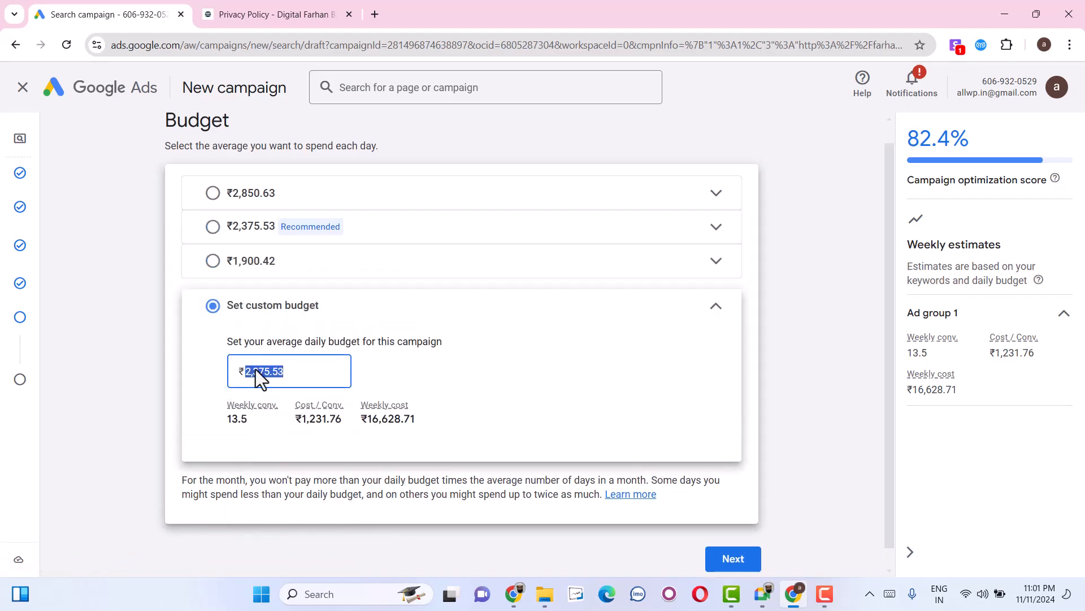
type("200")
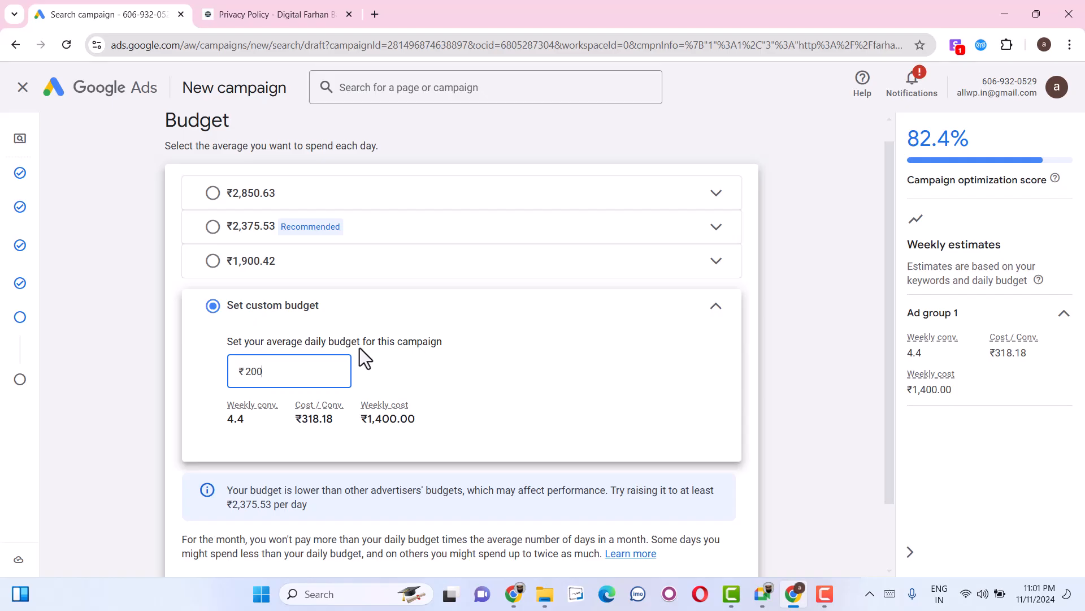
scroll(441, 339, "down", 2)
left_click(749, 543)
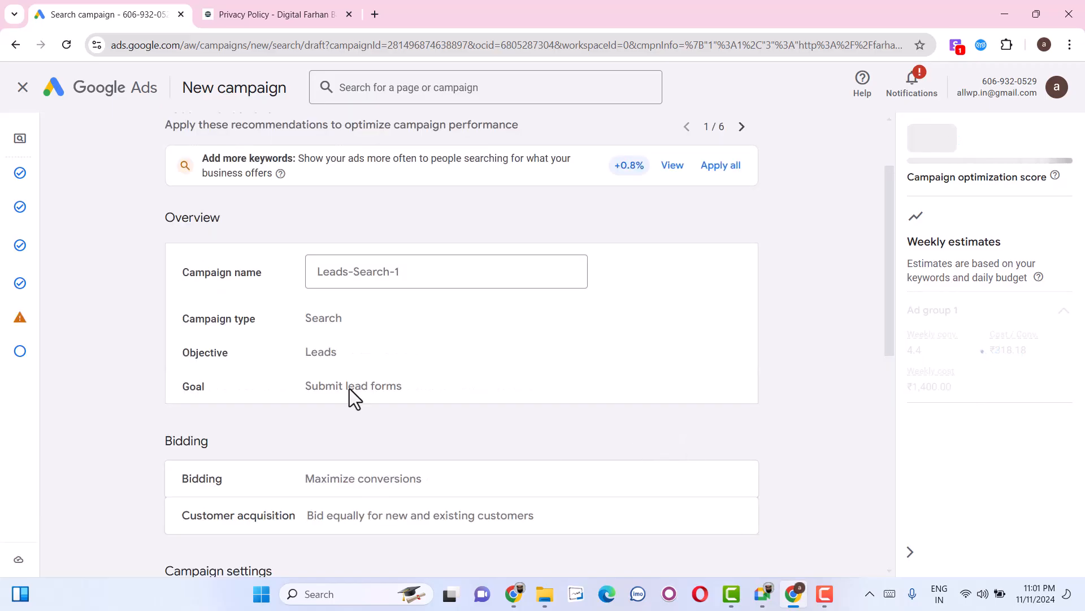
Review the Leads-Search-1 campaign summary and publish the campaign.
mouse_move(29, 334)
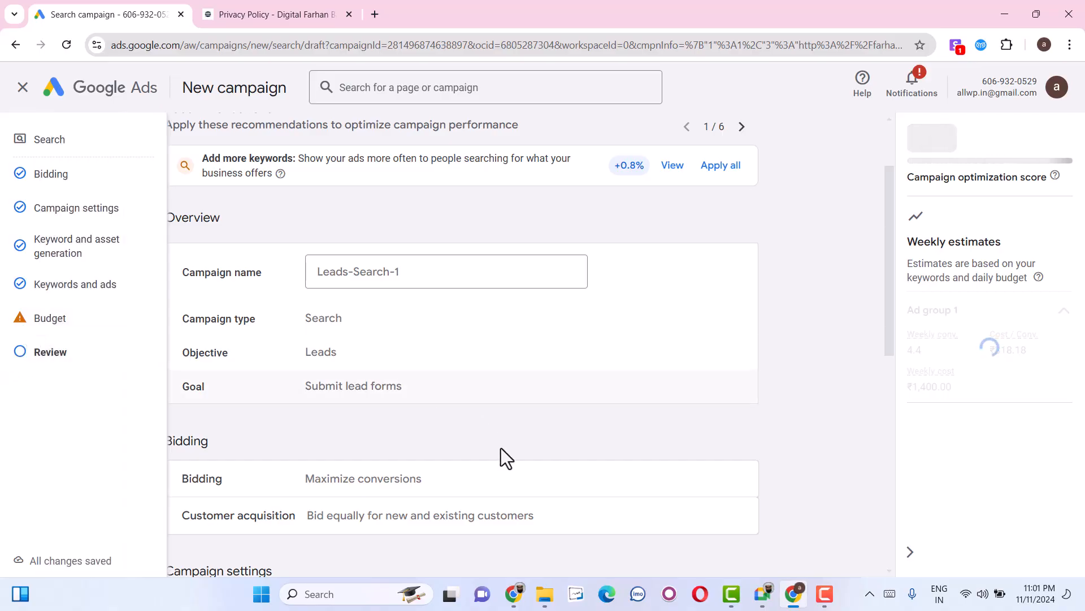
scroll(503, 453, "down", 9)
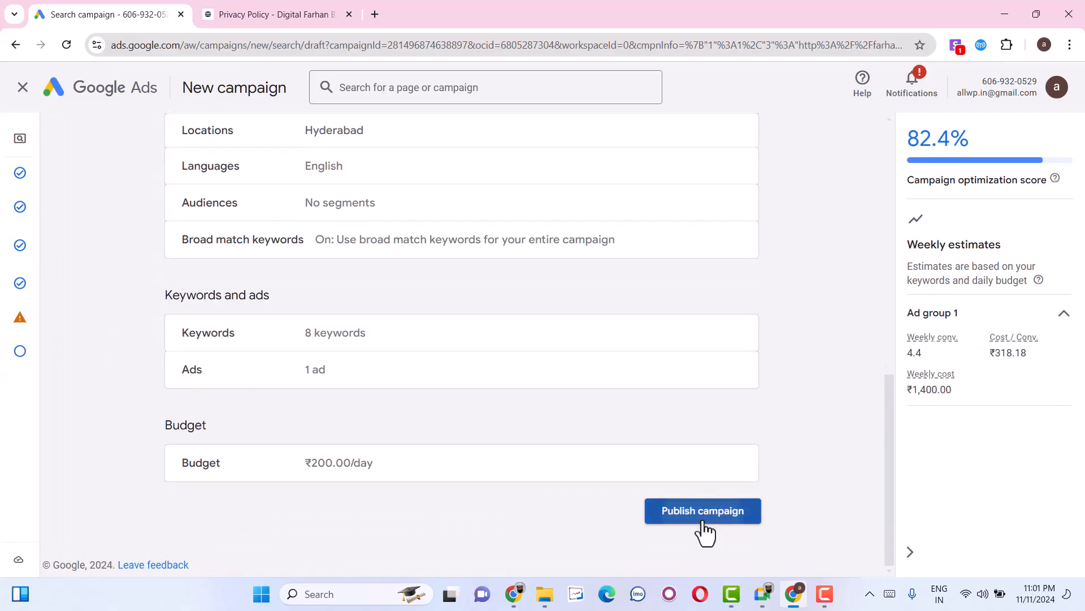
left_click(702, 510)
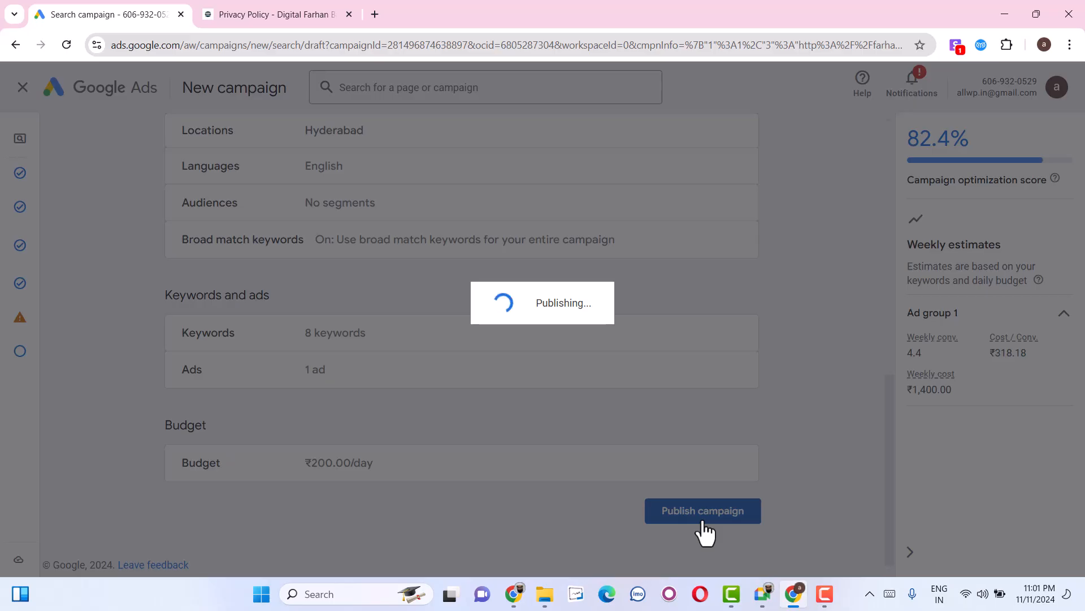